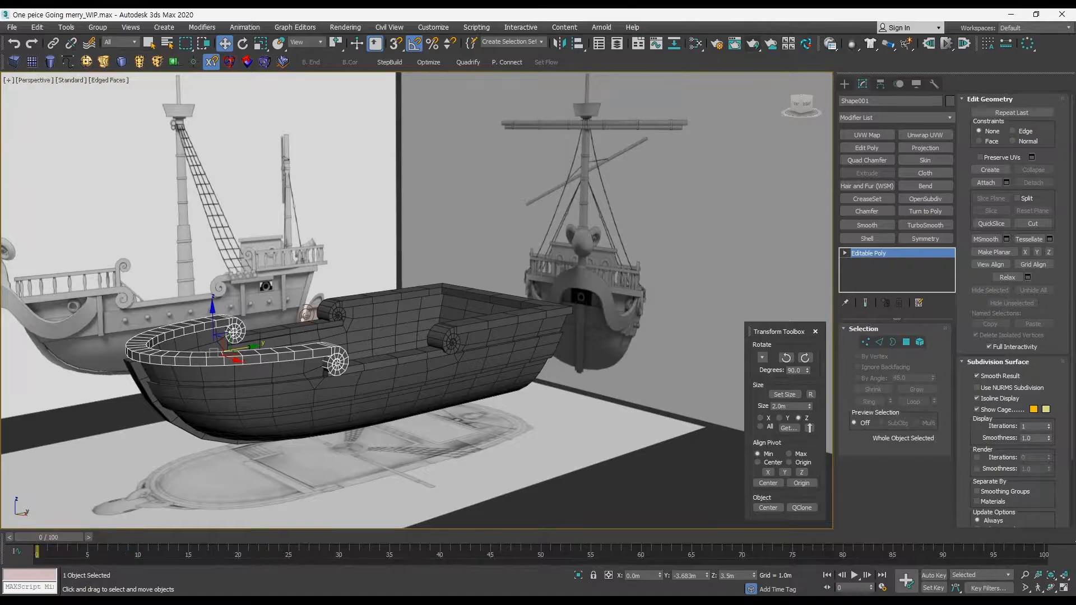
Clear the selection and examine the hull and its curled rim pieces from several angles against the reference ship images
middle_drag(234, 333, 284, 323)
middle_drag(393, 332, 490, 312)
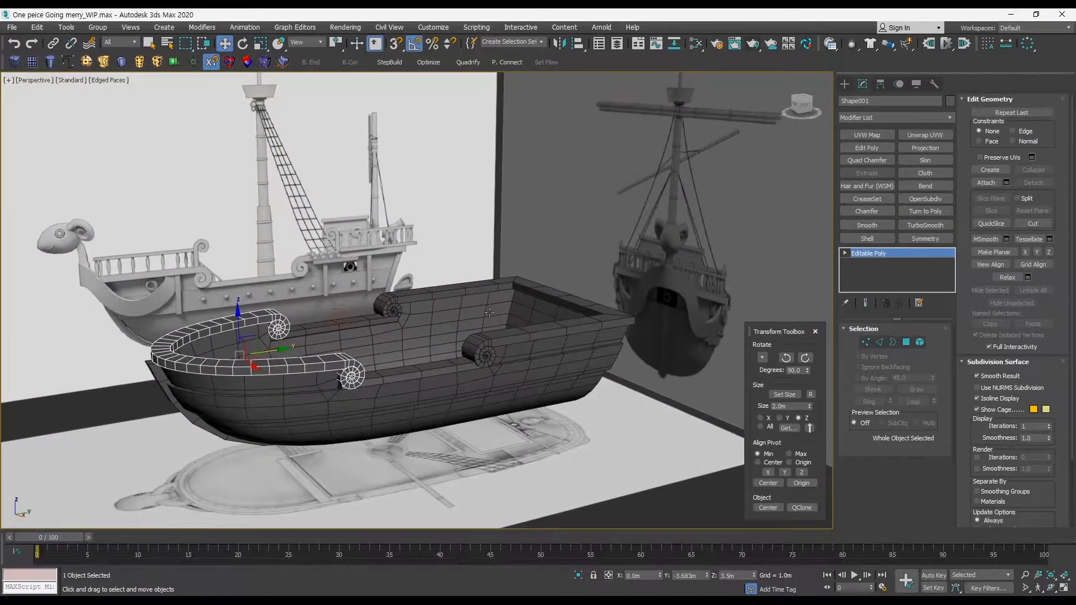
click(597, 253)
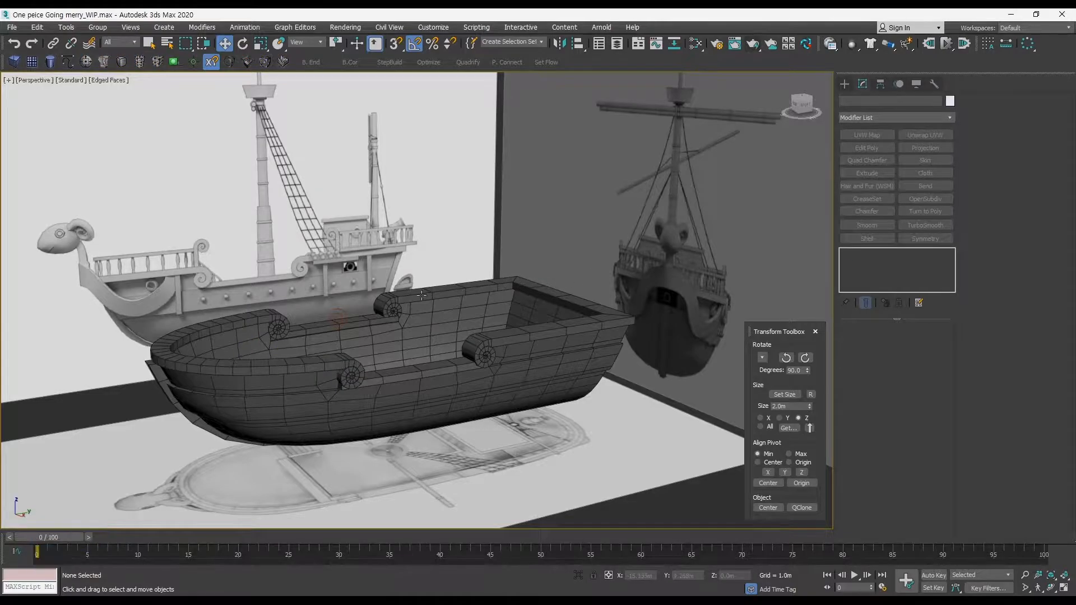
ctrl+alt+middle_drag(419, 305, 396, 304)
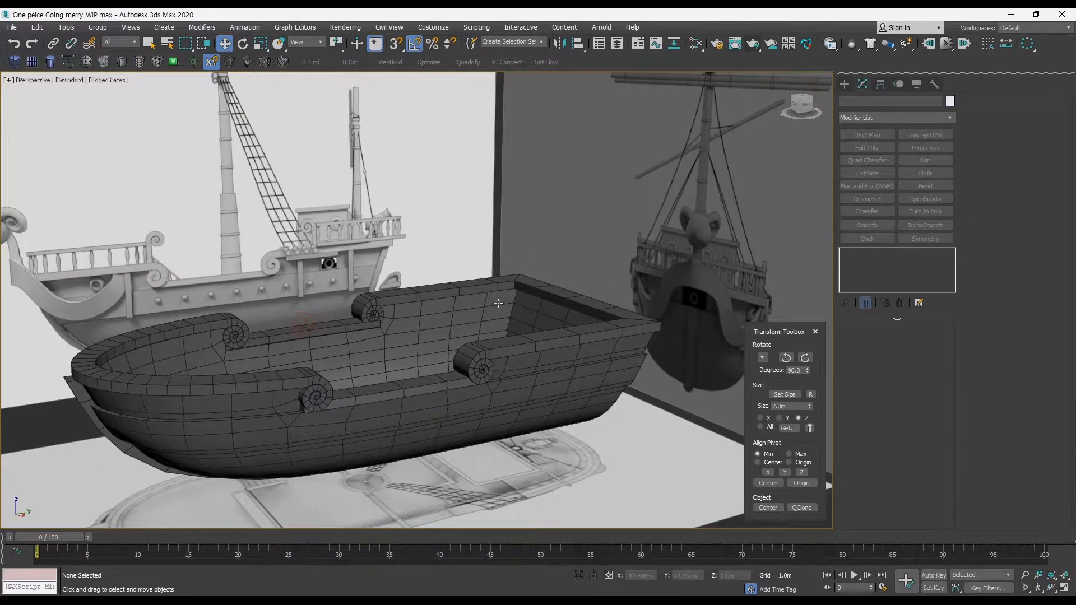
alt+middle_drag(498, 303, 552, 305)
middle_drag(442, 314, 440, 319)
alt+middle_drag(364, 324, 647, 285)
ctrl+alt+middle_drag(483, 314, 489, 298)
ctrl+alt+middle_drag(662, 312, 697, 310)
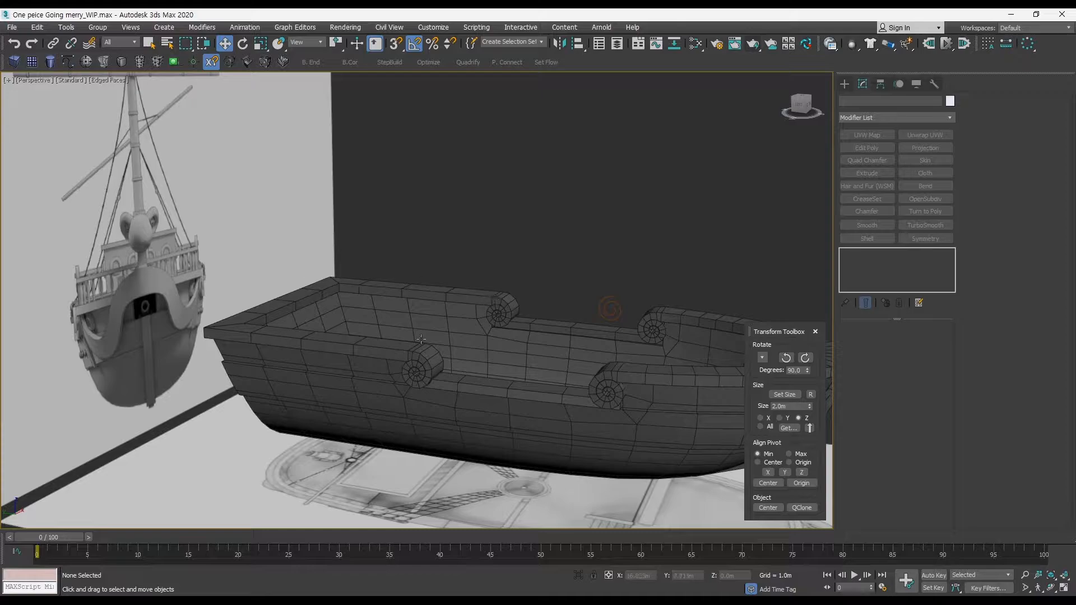
alt+middle_drag(494, 300, 398, 324)
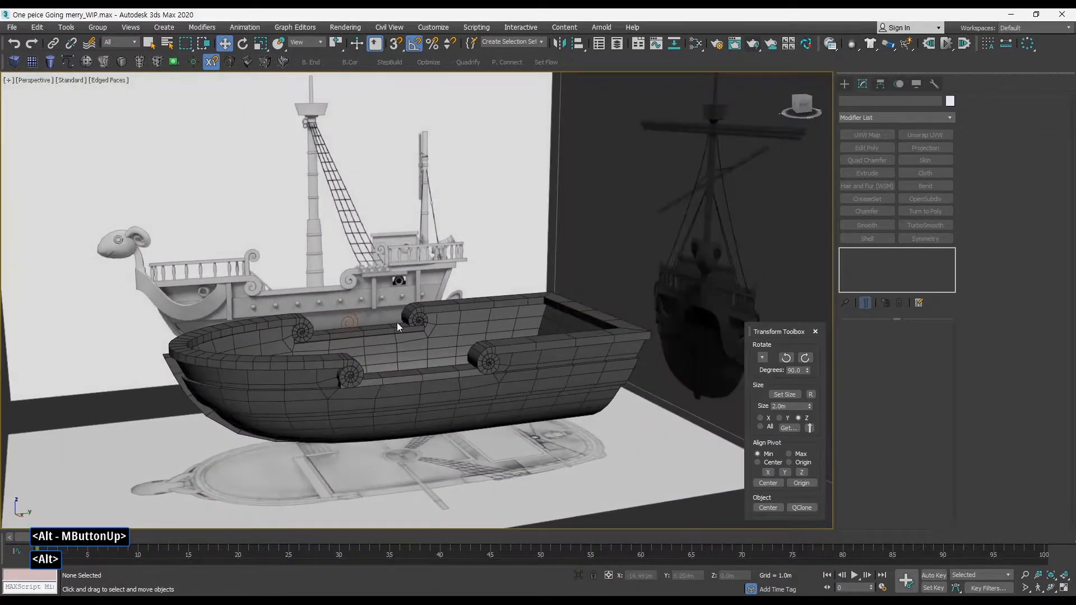
ctrl+alt+middle_drag(482, 339, 485, 311)
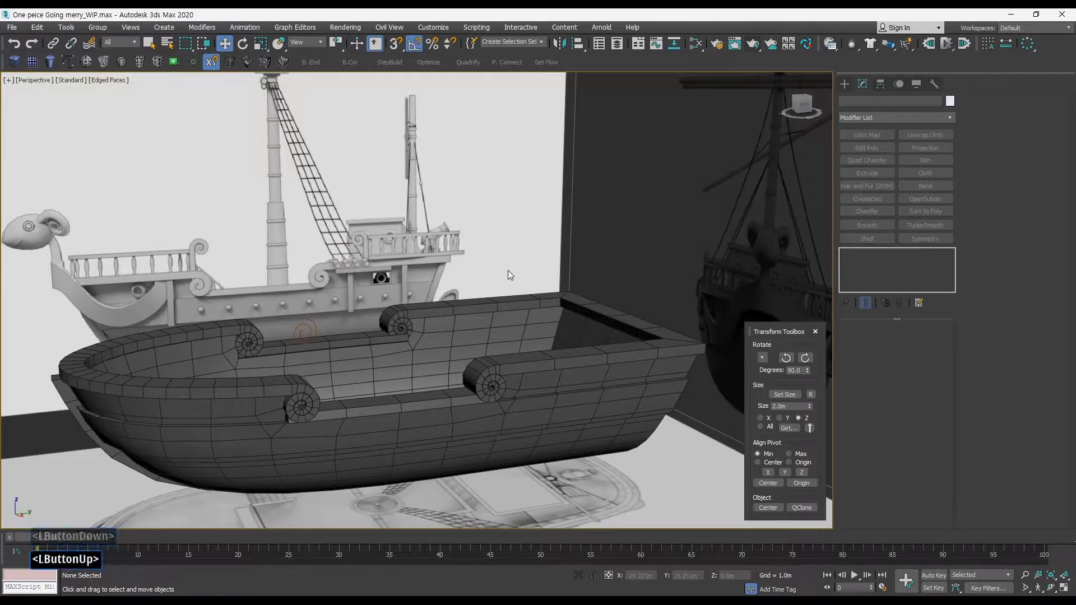
ctrl+alt+middle_drag(495, 241, 489, 265)
middle_drag(460, 300, 478, 298)
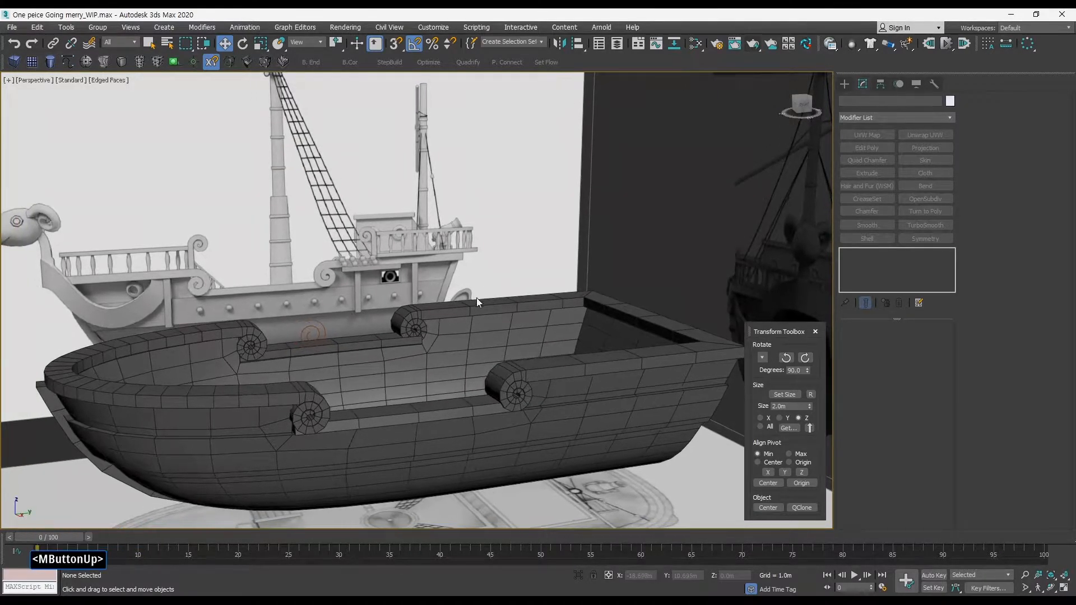
middle_drag(553, 319, 572, 297)
ctrl+alt+middle_drag(566, 291, 554, 318)
middle_drag(553, 319, 528, 298)
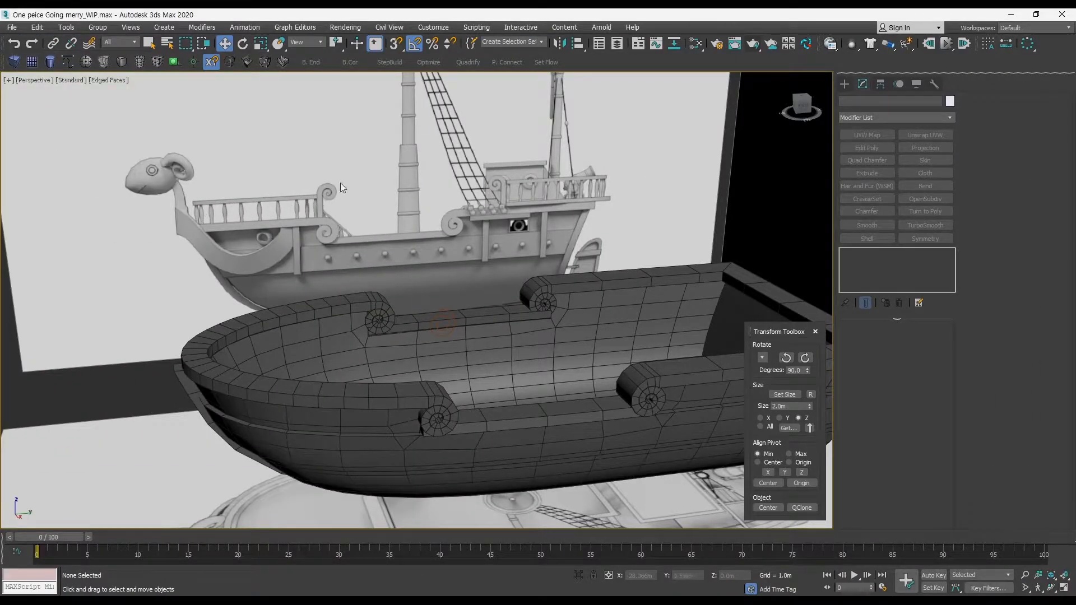
alt+middle_drag(437, 330, 555, 306)
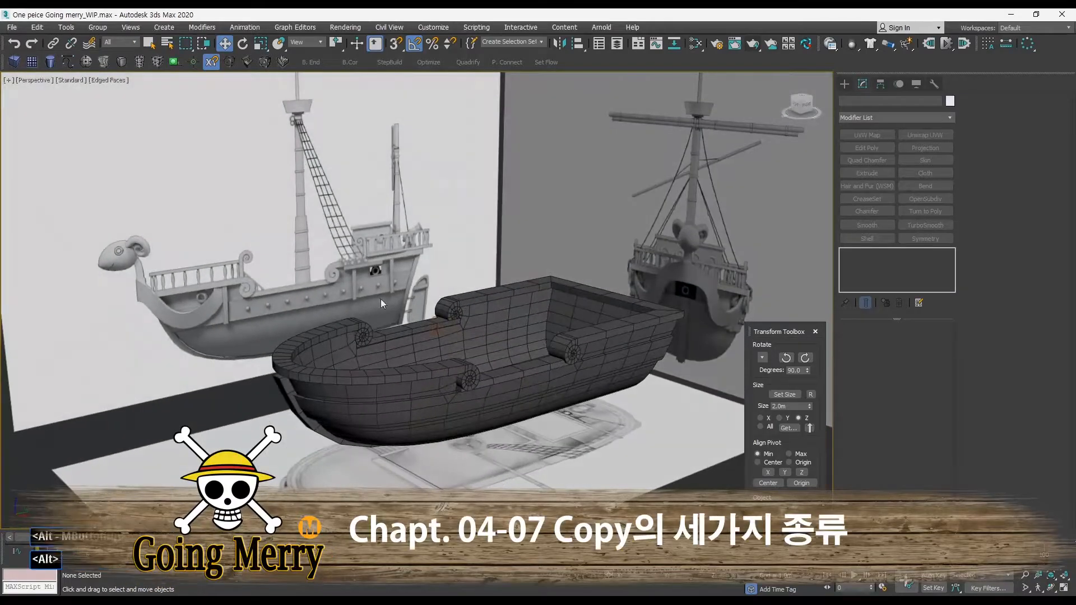
alt+middle_drag(681, 312, 445, 215)
middle_drag(618, 260, 547, 266)
click(673, 314)
middle_drag(450, 324, 520, 315)
alt+middle_drag(510, 321, 305, 254)
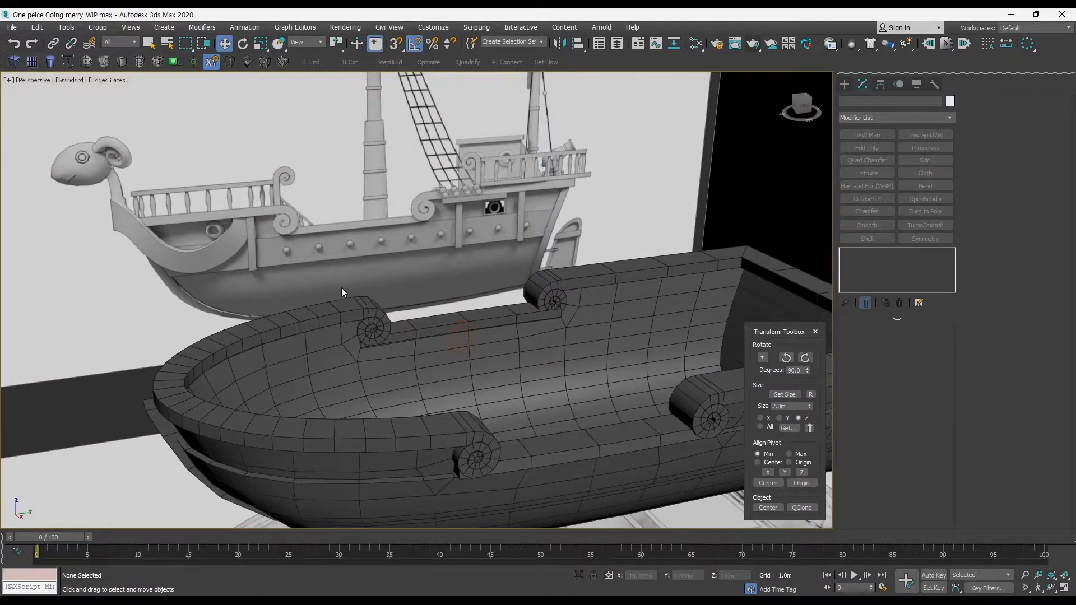
Select only the top polygons of the bow's curled rim using By Angle at 8.55, and turn By Angle off
click(369, 315)
click(906, 343)
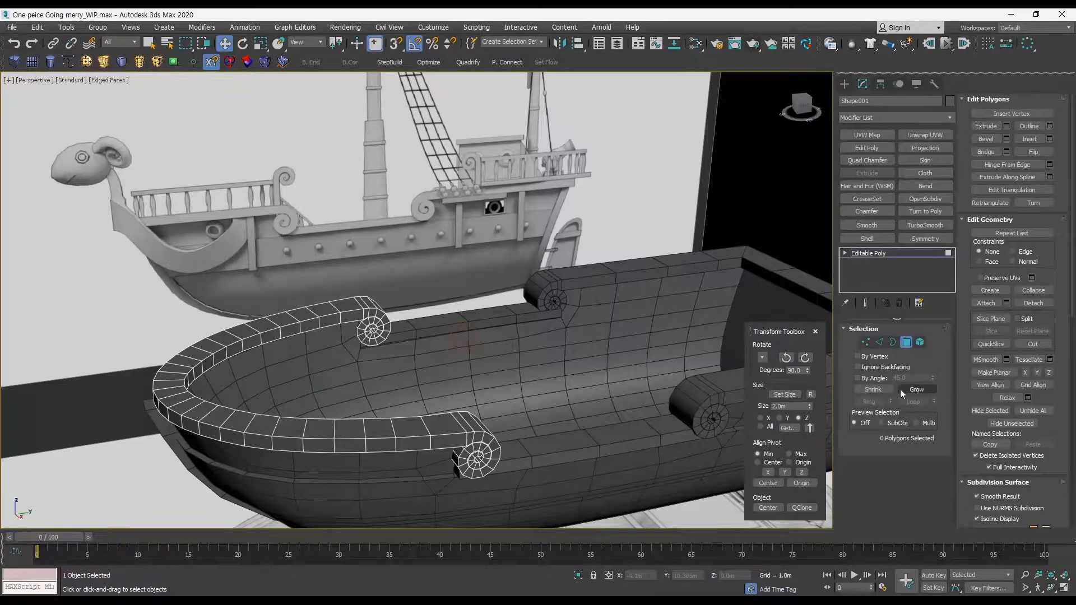
click(856, 378)
click(435, 424)
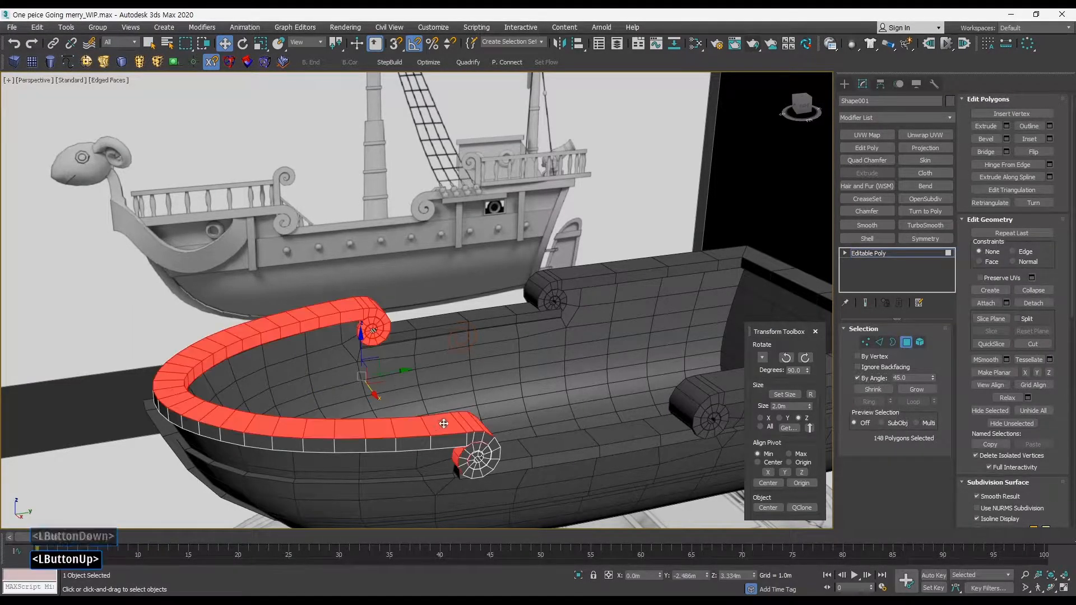
alt+middle_drag(435, 425, 425, 392)
drag(933, 381, 938, 423)
click(455, 261)
click(403, 316)
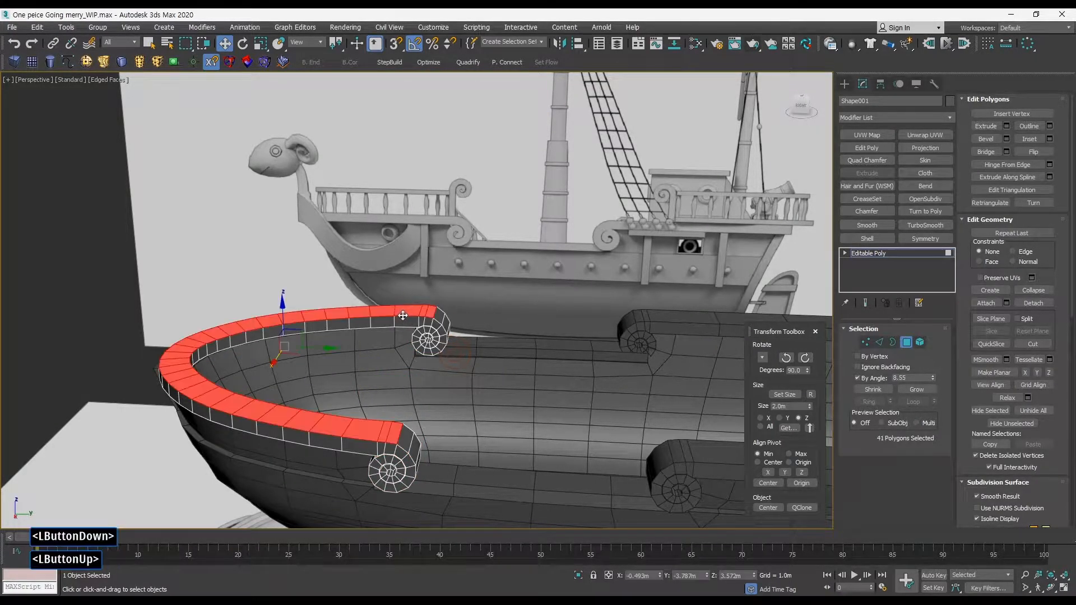
alt+middle_drag(402, 316, 451, 306)
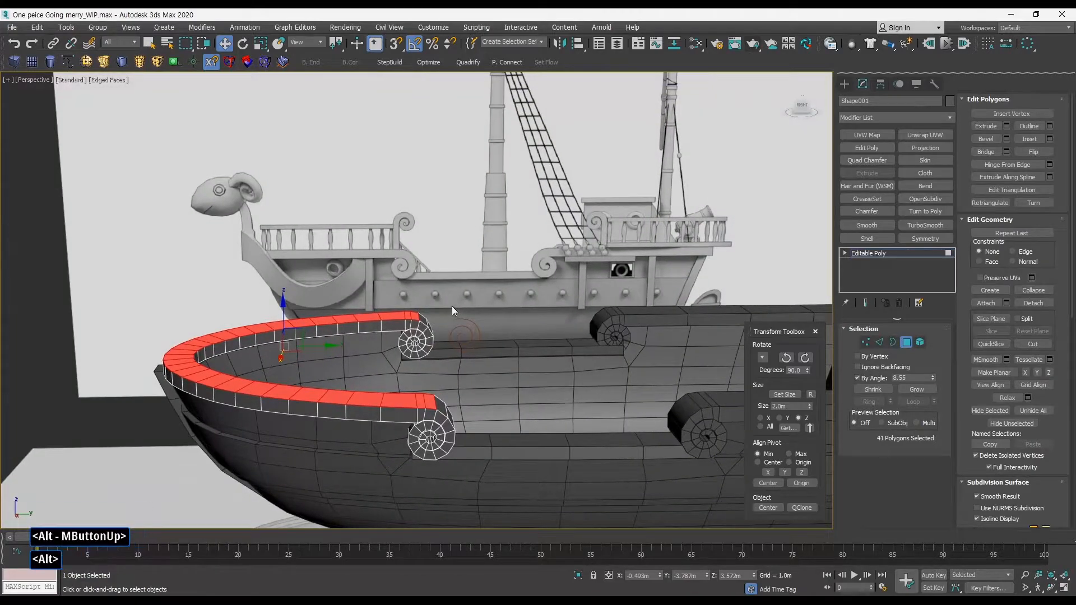
click(858, 379)
middle_drag(567, 372, 592, 370)
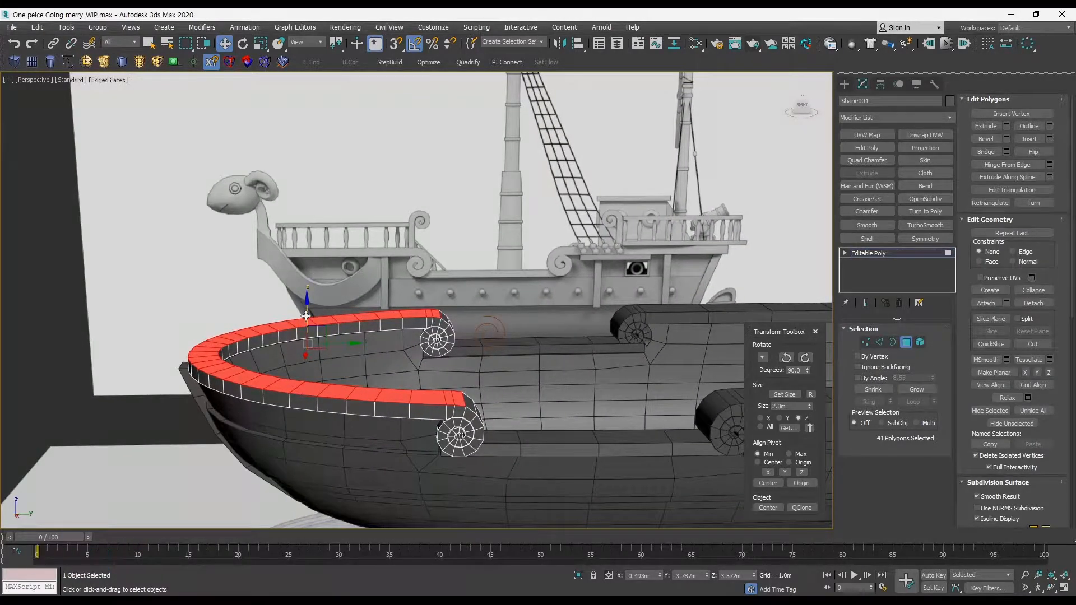
Clone the selected rim polygons straight upward as a separate object, leave polygon editing and select the new strip
shift+drag(306, 316, 304, 264)
click(784, 198)
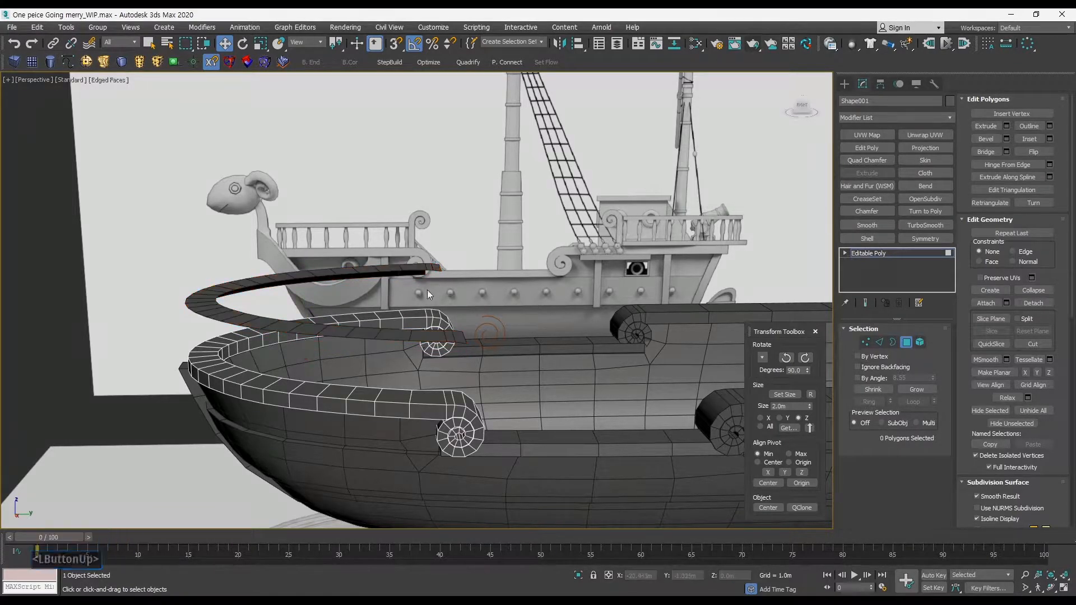
alt+middle_drag(427, 290, 555, 273)
click(906, 342)
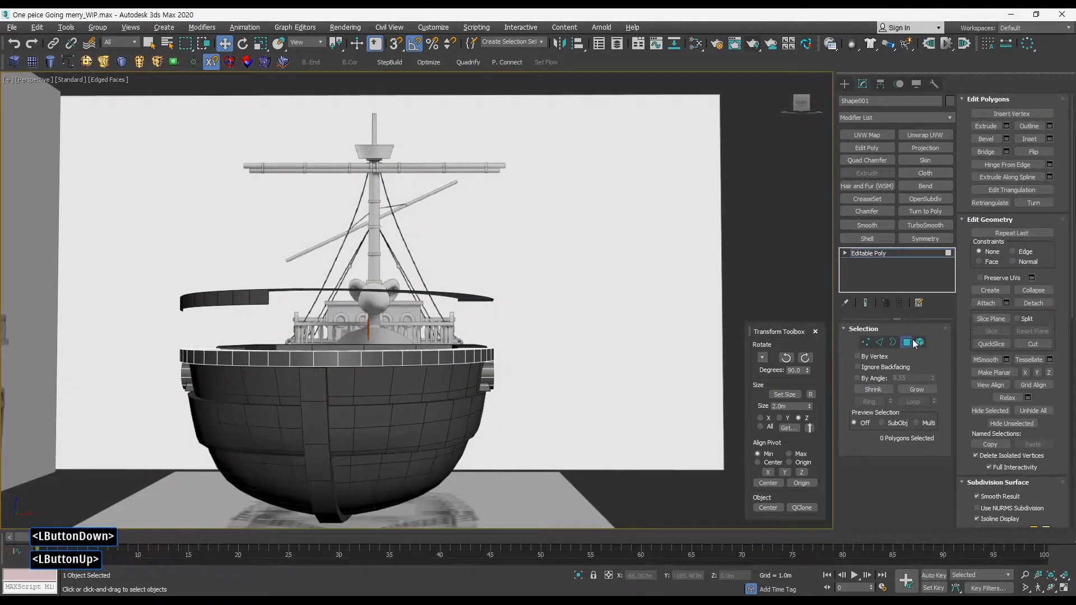
click(927, 253)
key(ctrl+a)
click(890, 252)
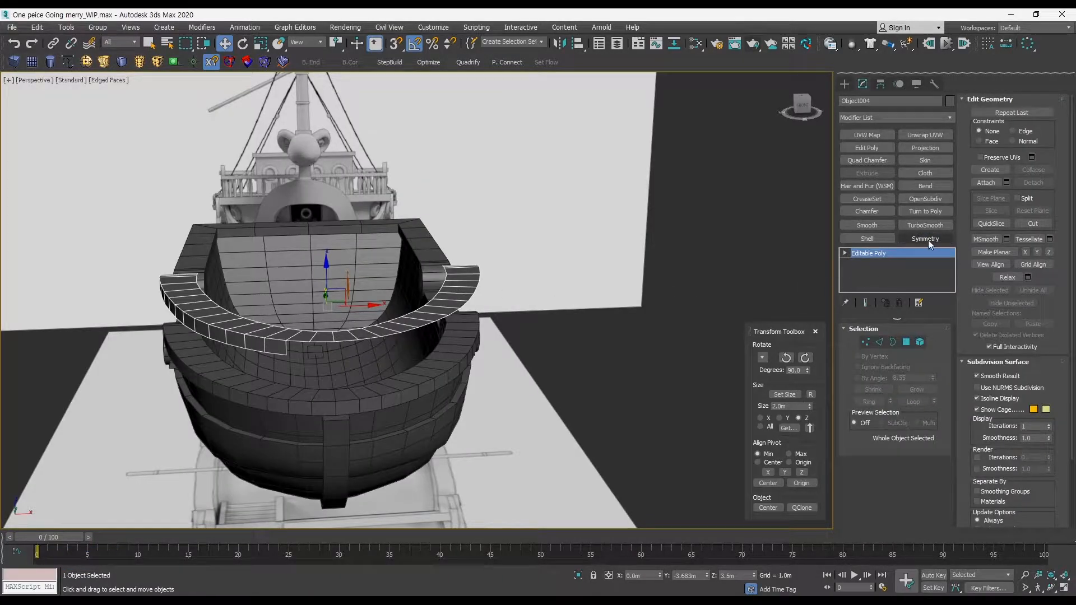
Apply a Symmetry modifier with the X mirror axis to the copied strip
click(926, 238)
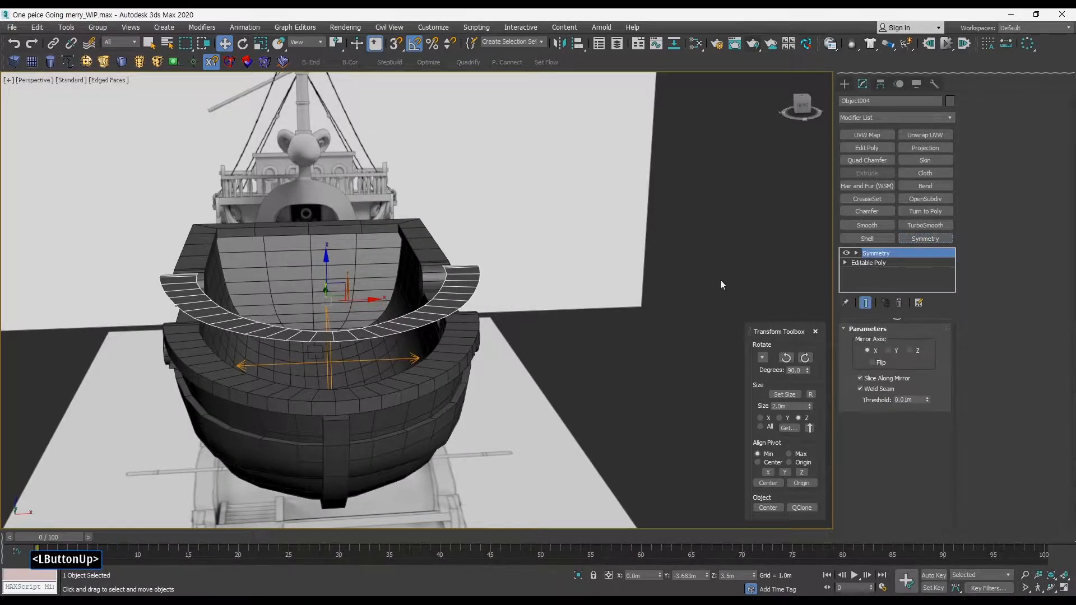
key(q)
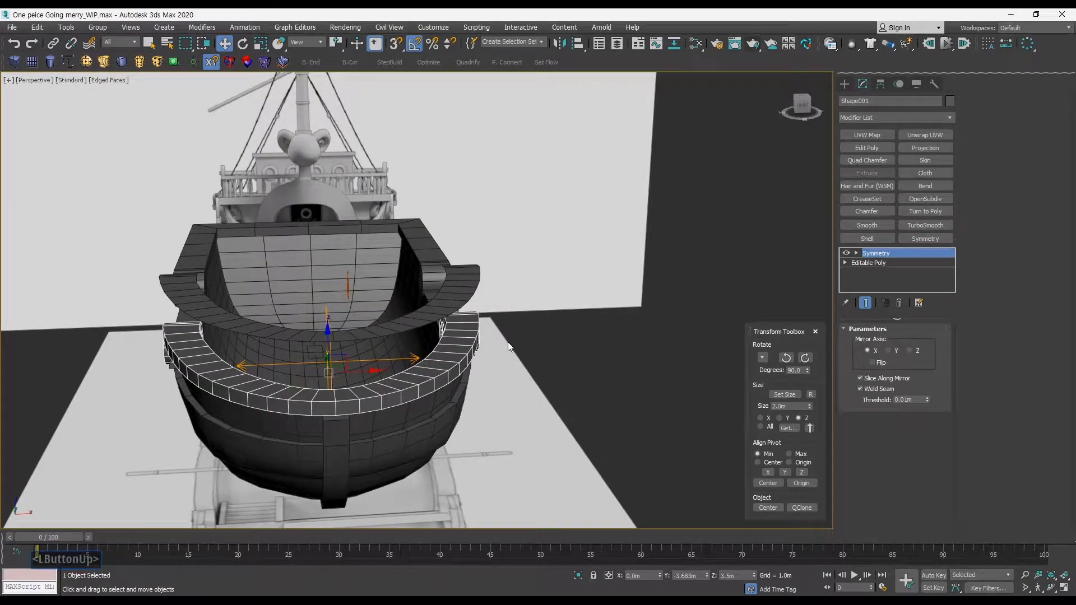
click(570, 324)
click(458, 301)
Lower the copied strip in the shaded side view to Z 3.285 m, level with the reference handrail's top
key(alt+w)
key(alt+w)
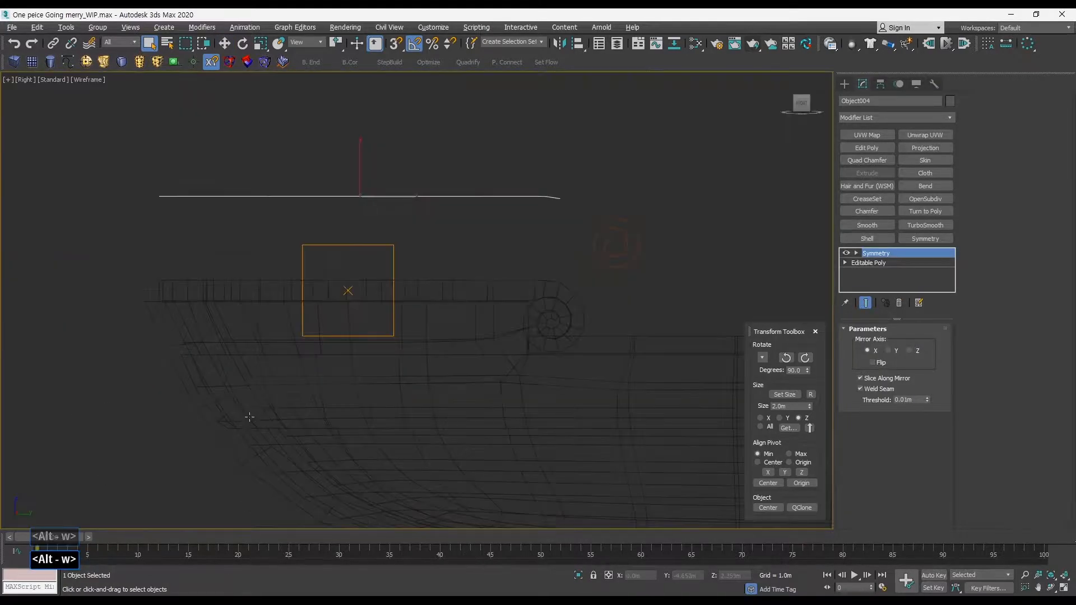
mouse_move(386, 331)
middle_down()
mouse_move(388, 376)
mouse_move(411, 377)
middle_up()
key(F2)
key(F3)
key(w)
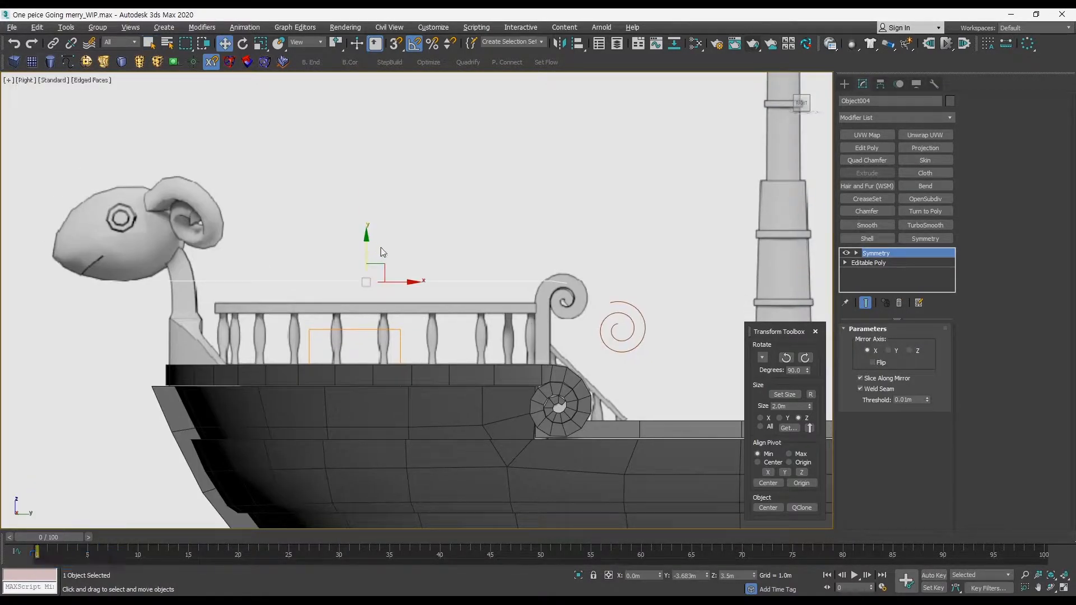
drag(372, 250, 370, 272)
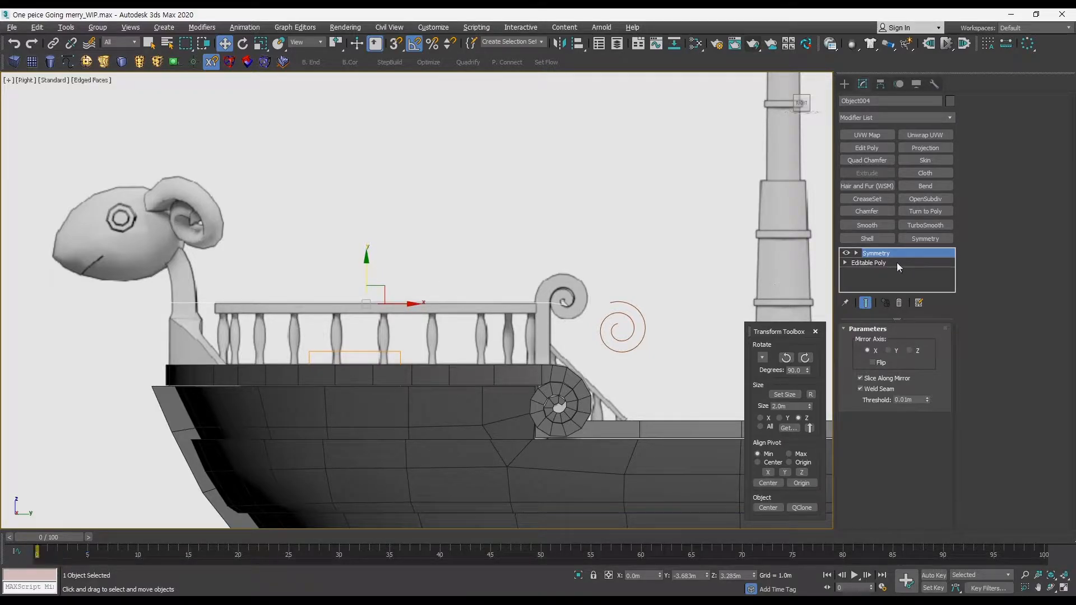
Remove the Symmetry modifier from the copied strip
click(876, 264)
click(885, 254)
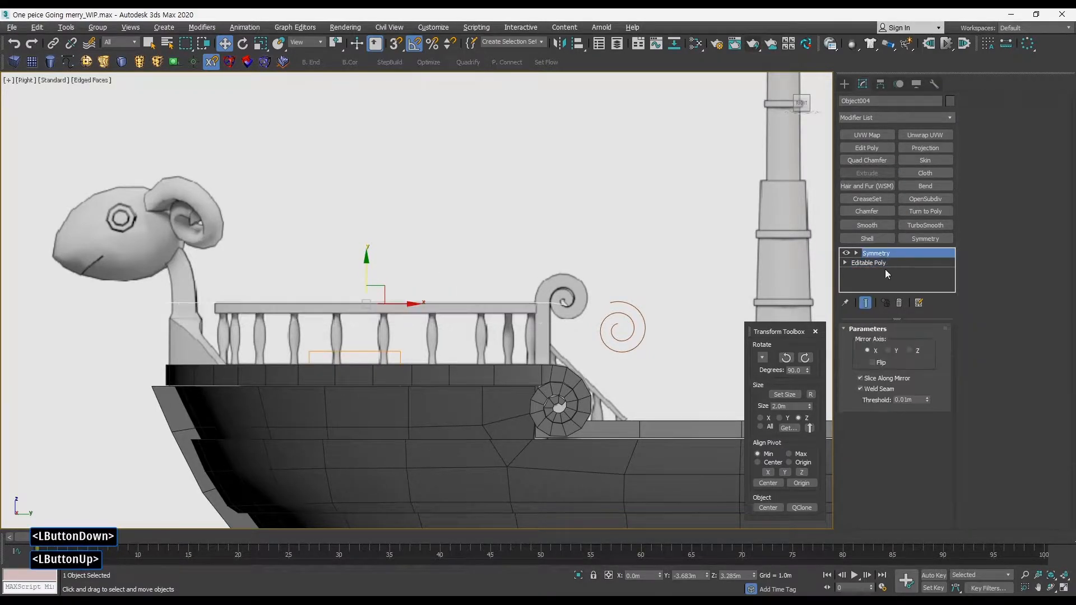
click(899, 303)
Delete the vertices at the strip's down-curving rear ends and leave vertex editing
click(866, 342)
key(F3)
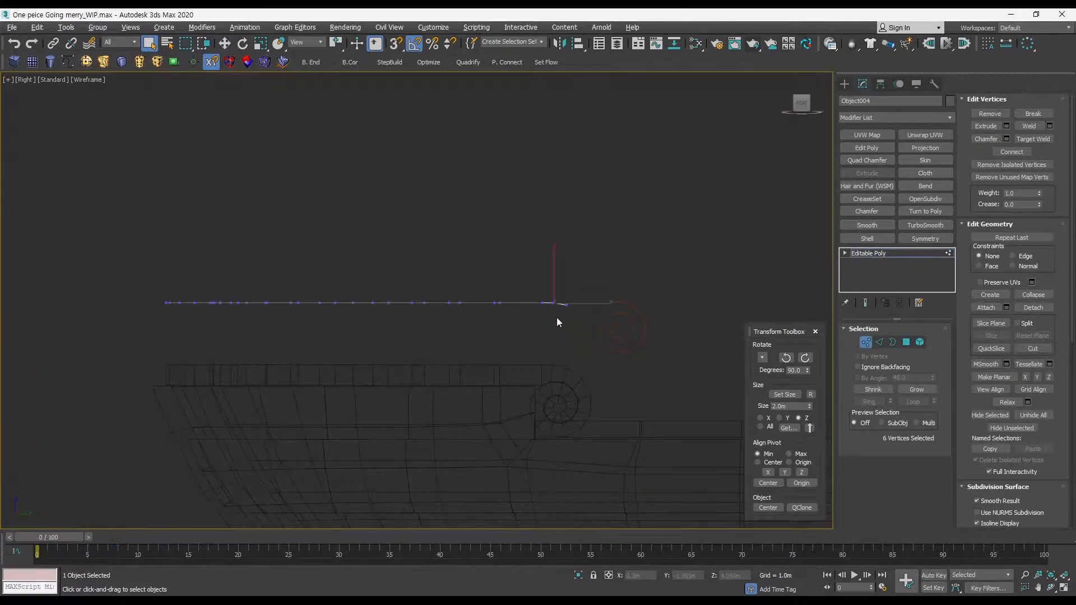
ctrl+alt+middle_drag(556, 317, 552, 297)
drag(545, 277, 669, 387)
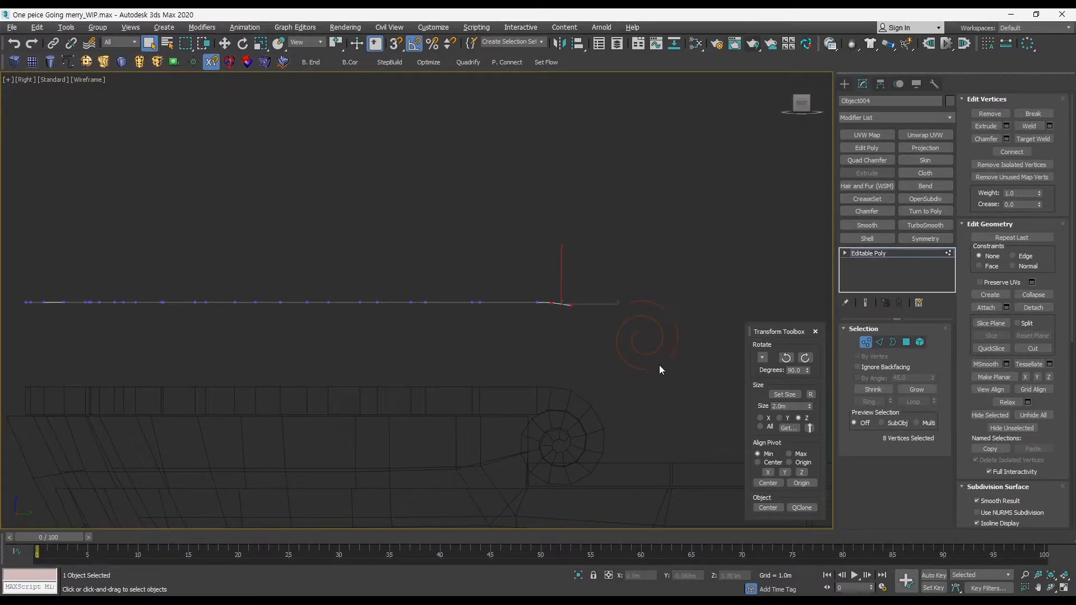
key(Delete)
middle_drag(537, 309, 566, 399)
key(alt+w)
click(647, 331)
key(alt+w)
click(866, 342)
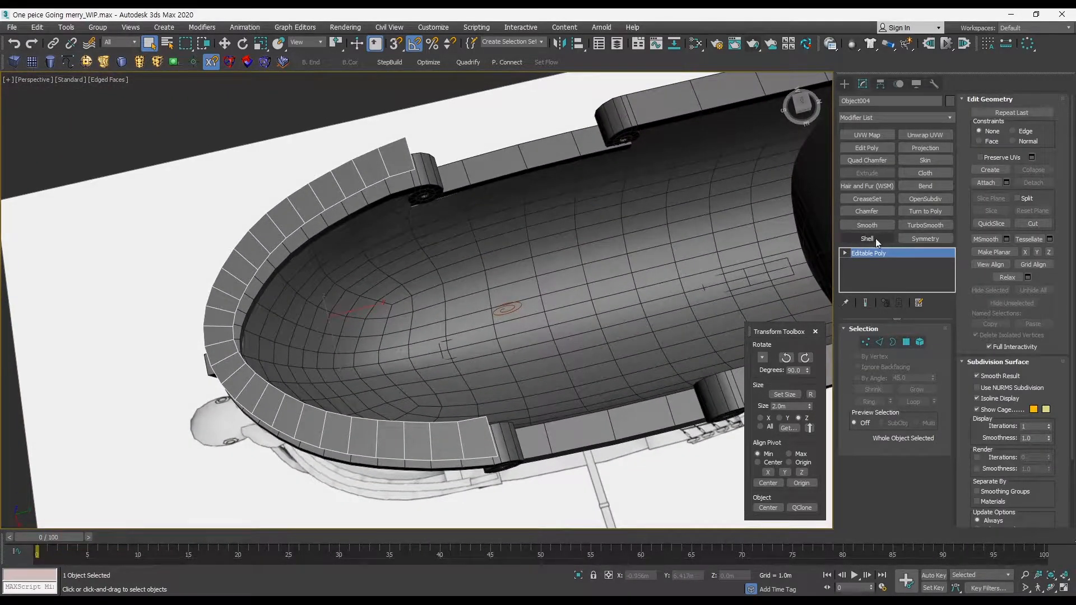
Thicken the strip into a handrail with a Shell modifier, using outer amount 0 and inner amount 0.098 m
click(876, 237)
key(alt+w)
click(283, 429)
key(alt+w)
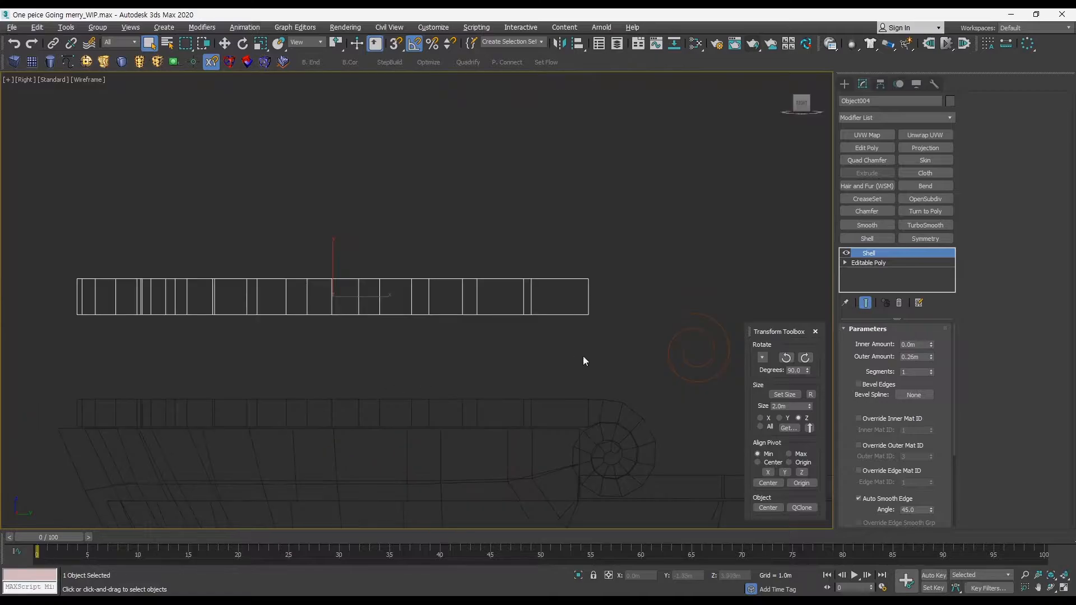
key(F3)
right_click(930, 359)
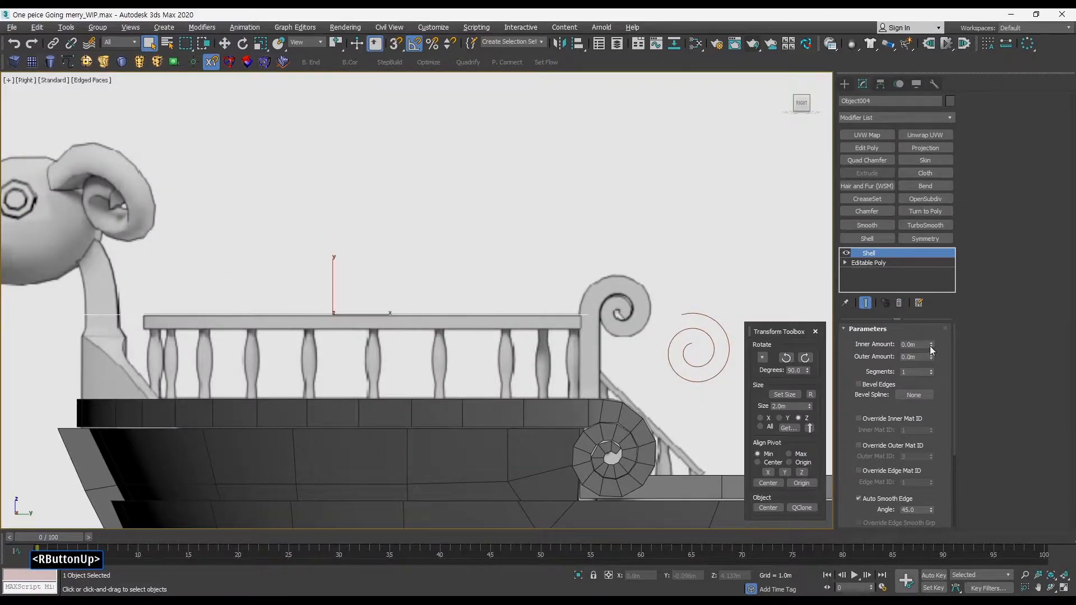
drag(932, 344, 934, 289)
middle_drag(617, 352, 599, 301)
Compare the thickened handrail with the reference railing in the side and perspective views
key(alt+w)
key(alt+w)
key(alt+w)
middle_drag(307, 383, 332, 398)
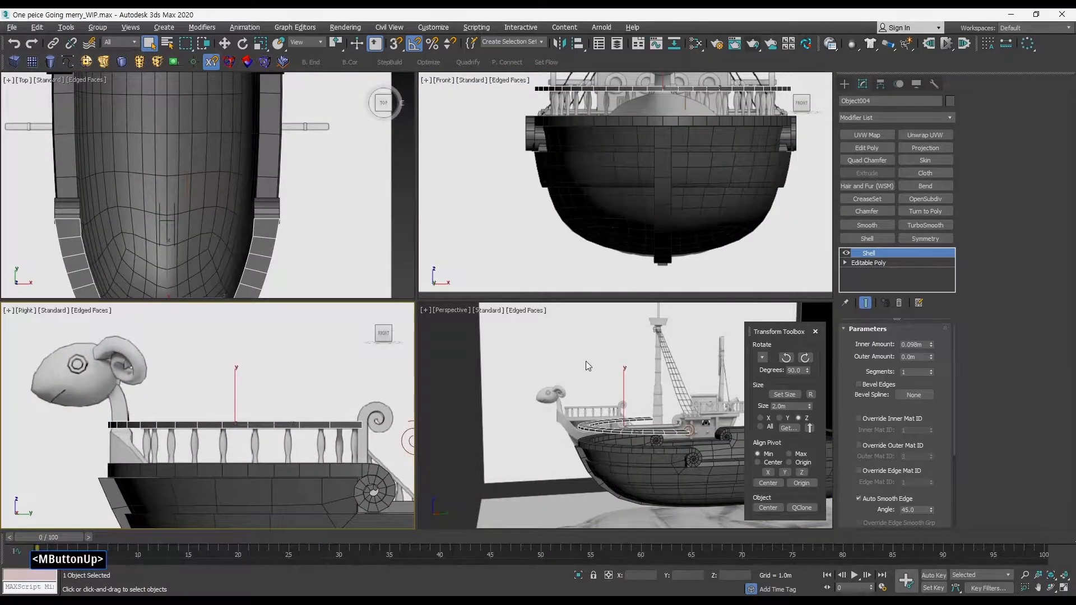
middle_drag(586, 361, 581, 389)
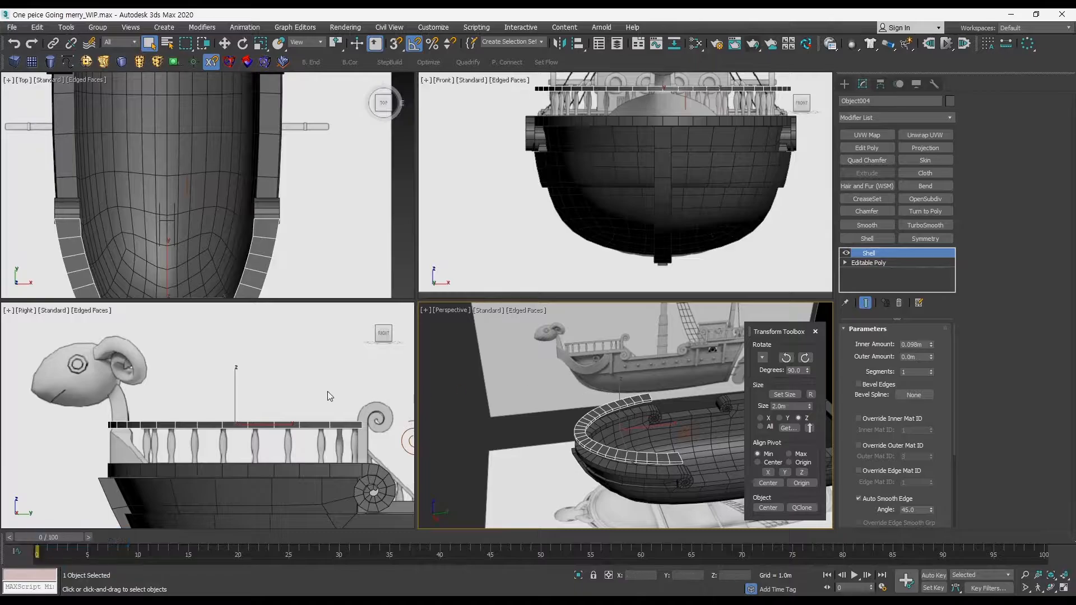
middle_drag(280, 397, 297, 415)
key(alt+w)
middle_drag(440, 370, 459, 370)
key(alt+w)
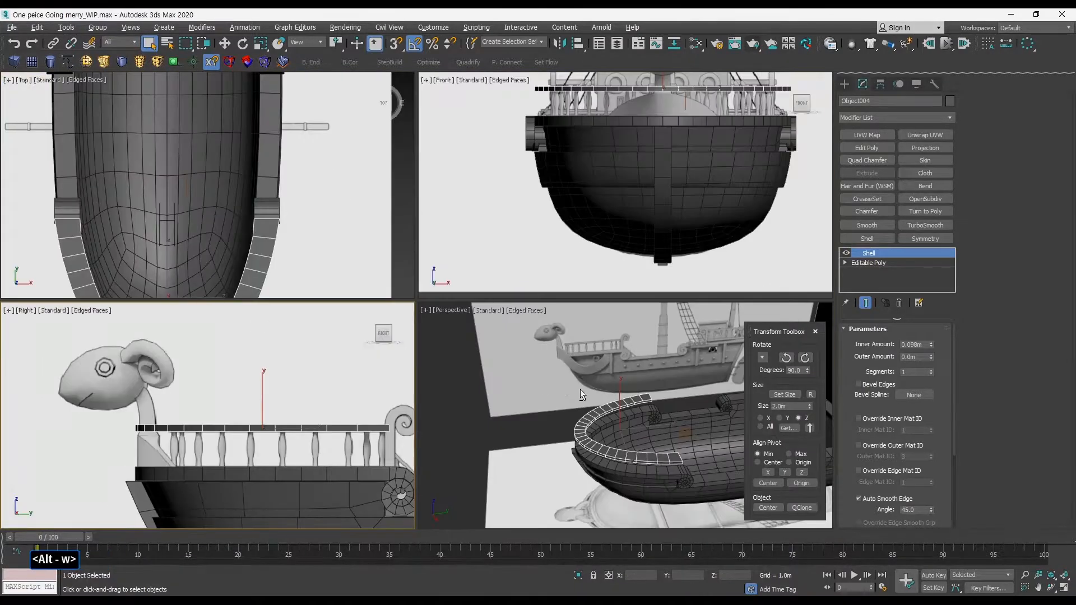
middle_click(581, 389)
key(alt+w)
middle_drag(551, 381, 552, 227)
key(alt+w)
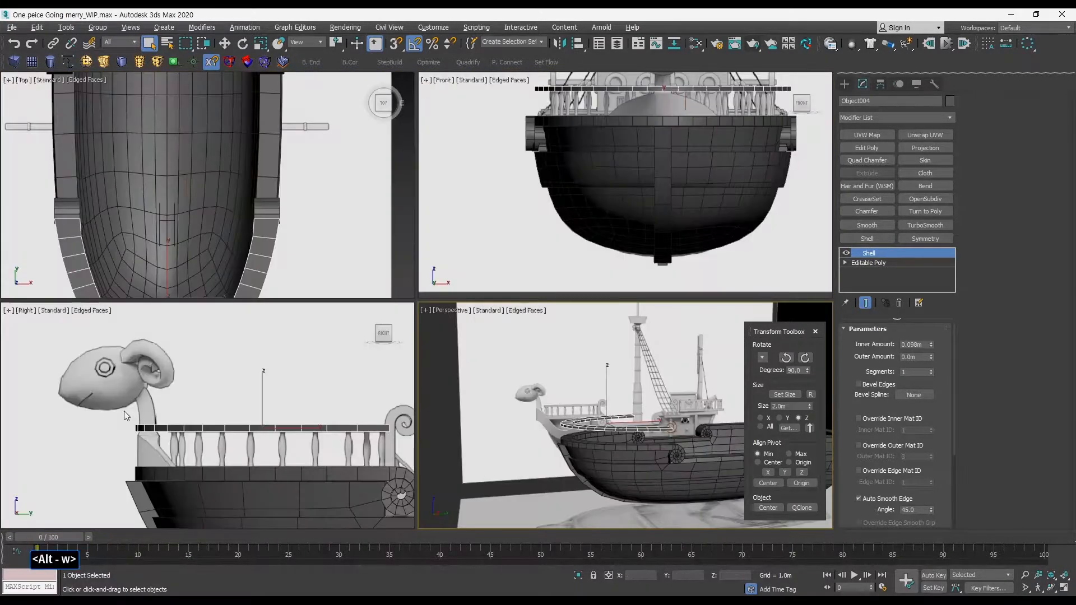
middle_drag(149, 415, 177, 405)
middle_drag(190, 446, 191, 424)
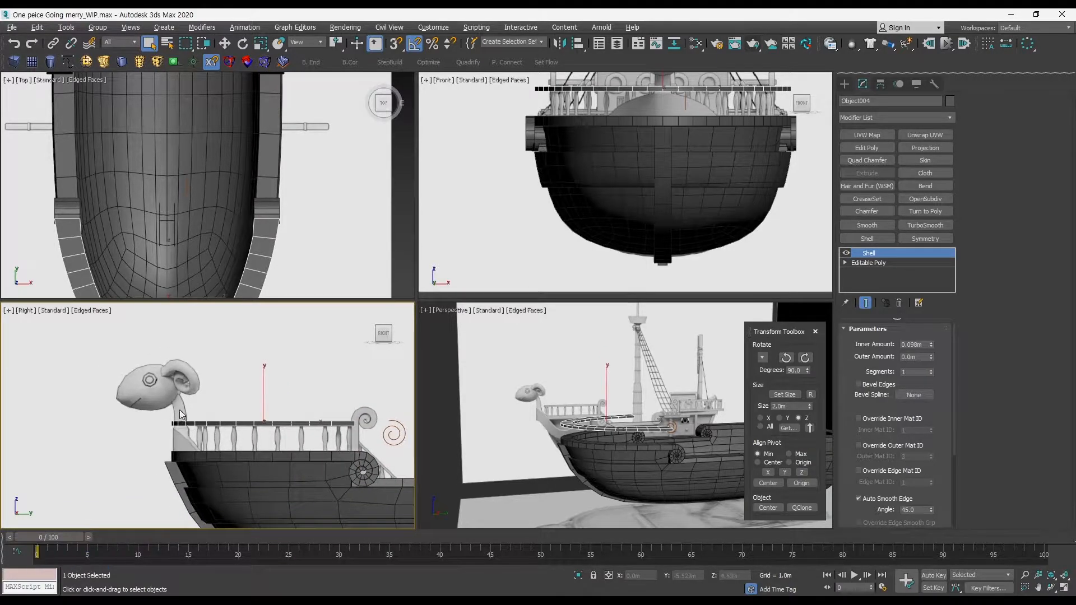
middle_click(688, 386)
key(alt+w)
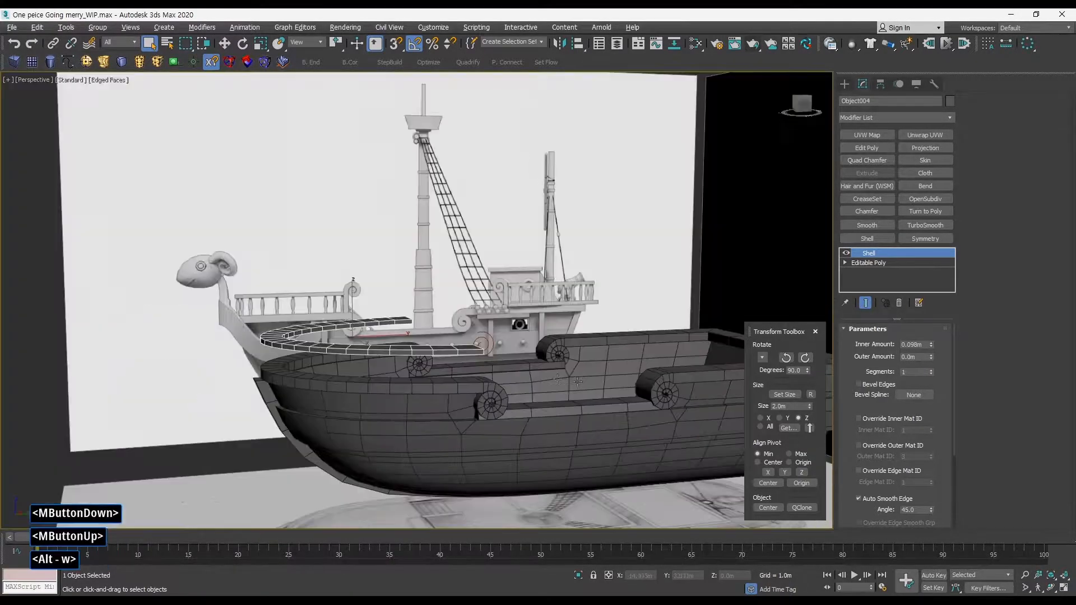
Examine the handrail's position over the hull rim in the top and perspective views, keeping the handrail selected
alt+middle_drag(578, 381, 594, 387)
key(alt+w)
middle_drag(247, 236, 311, 171)
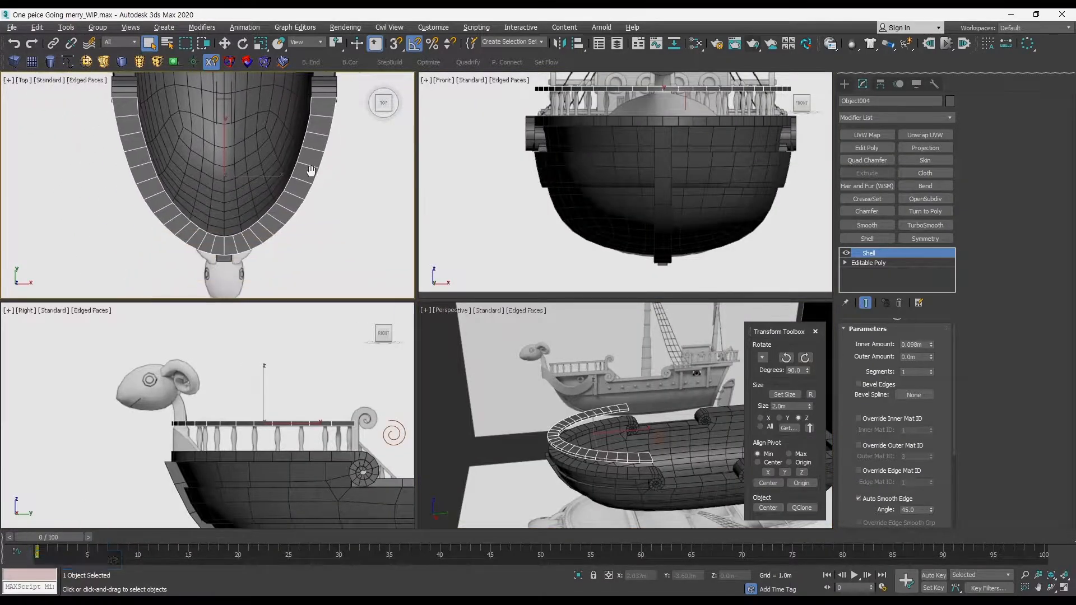
middle_drag(301, 213, 321, 219)
click(291, 235)
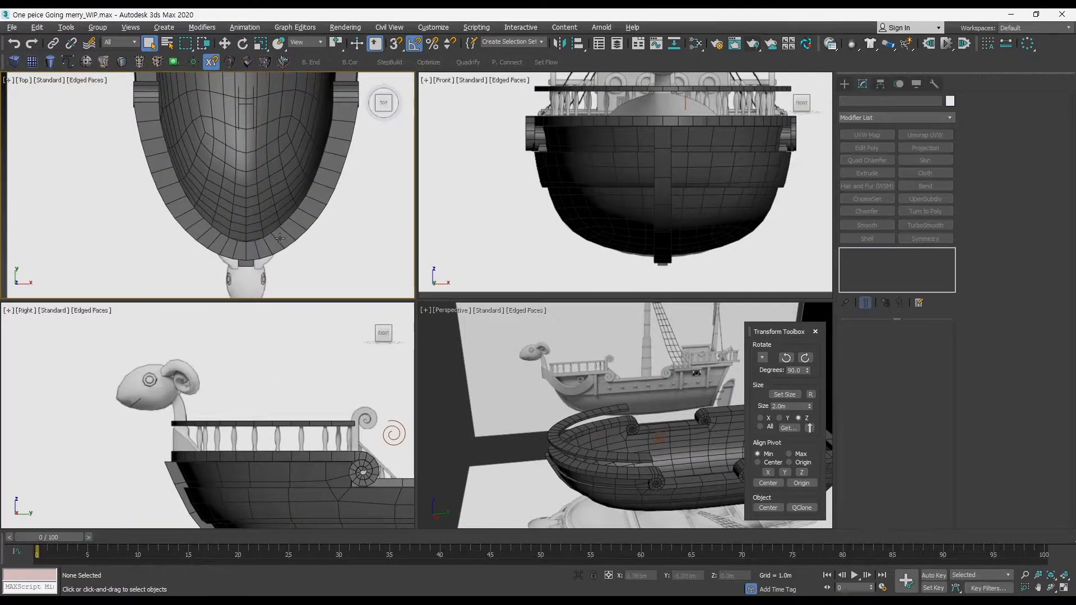
click(284, 240)
key(alt+w)
key(alt+w)
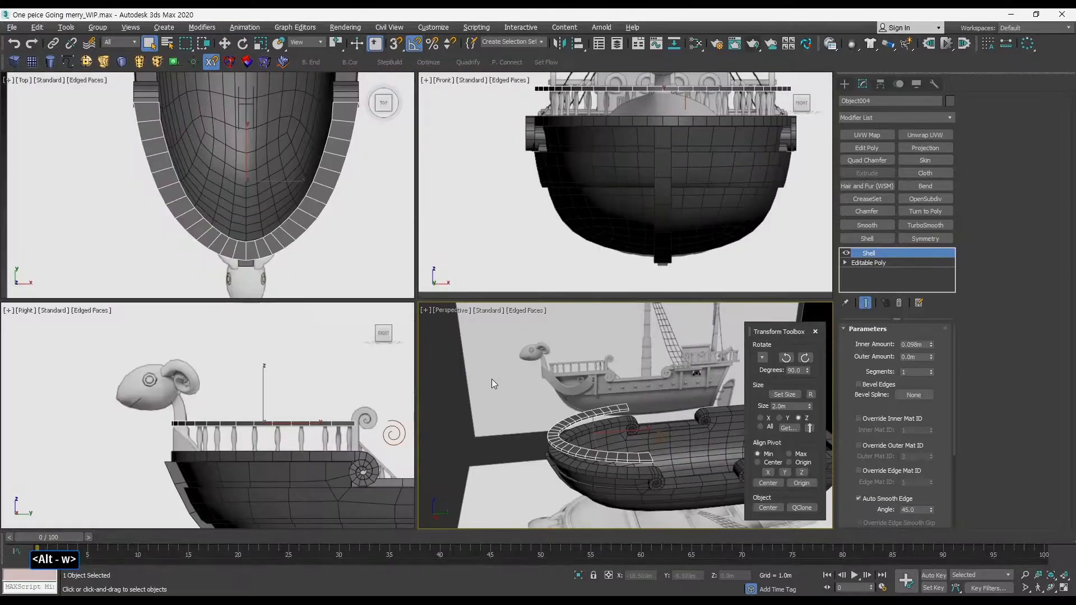
key(alt+w)
scroll(259, 332, up, 1)
scroll(258, 332, up, 3)
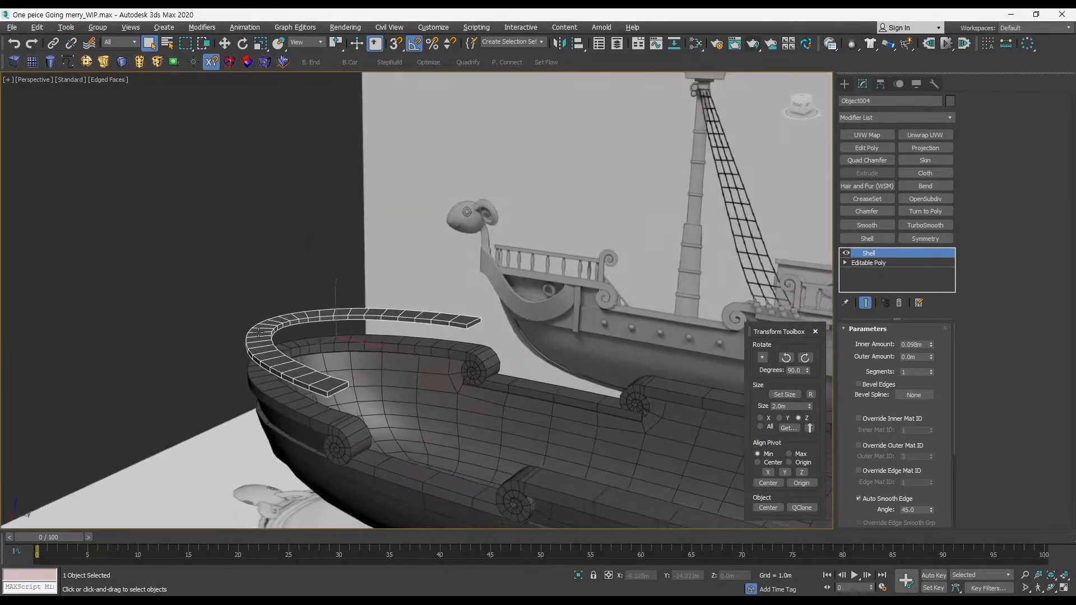
Collapse the handrail's Shell modifier into the editable poly
alt+middle_drag(259, 332, 261, 387)
key(q)
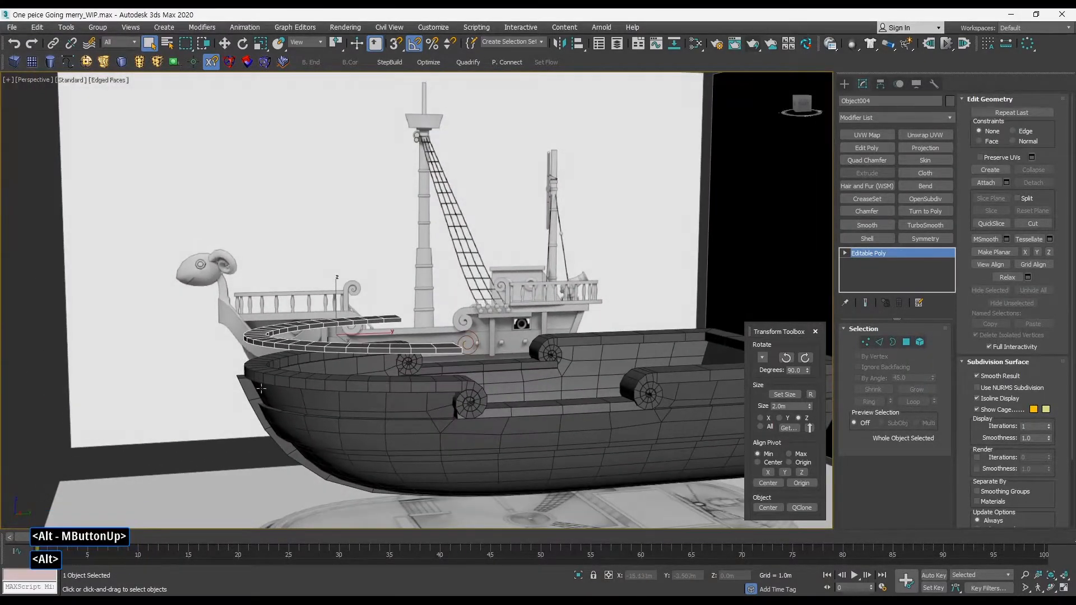
alt+middle_drag(196, 323, 290, 387)
Compare the handrail's height and thickness with the reference railing from the side and in perspective
key(alt+w)
middle_click(175, 436)
key(w)
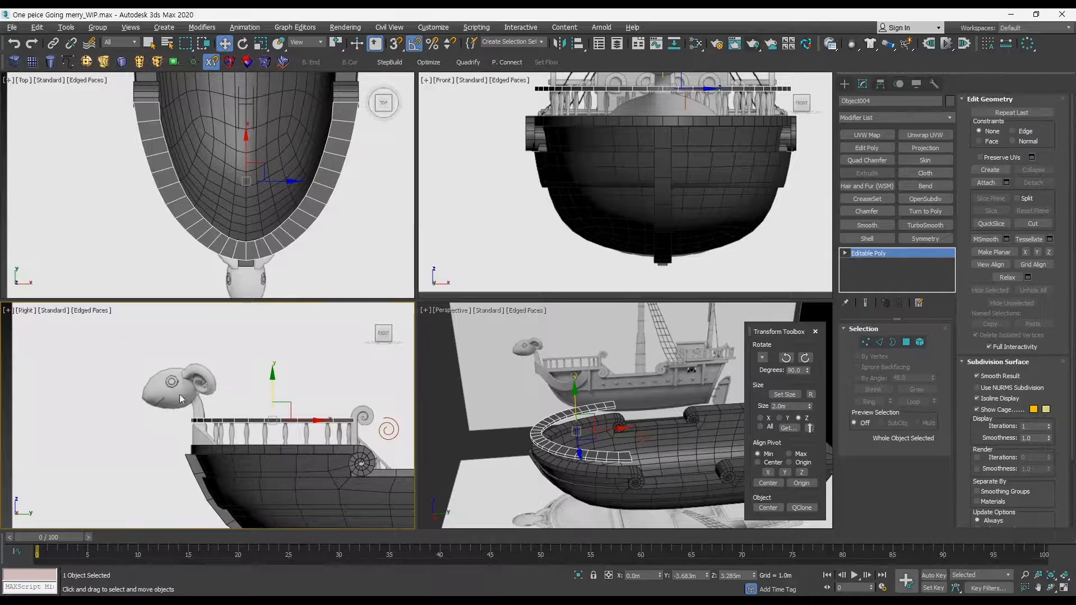
middle_drag(202, 428, 235, 398)
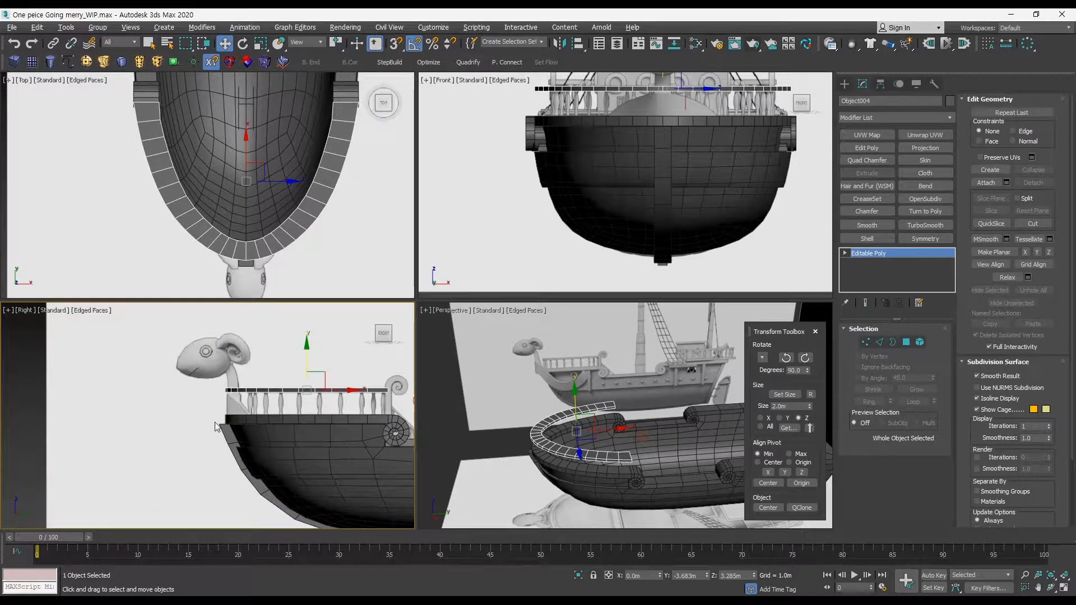
click(2, 386)
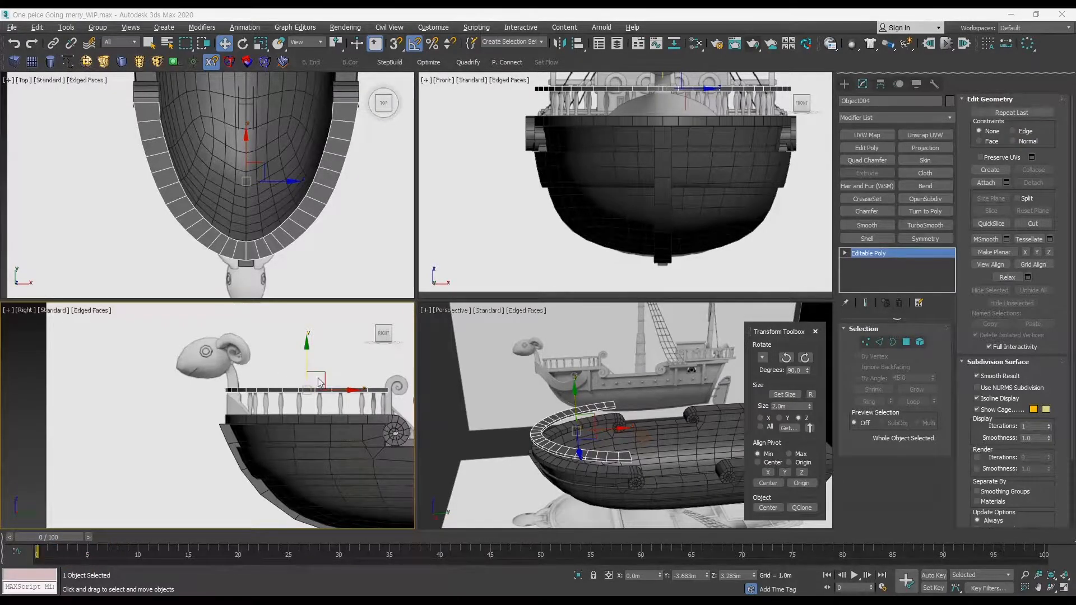
middle_drag(318, 382, 323, 383)
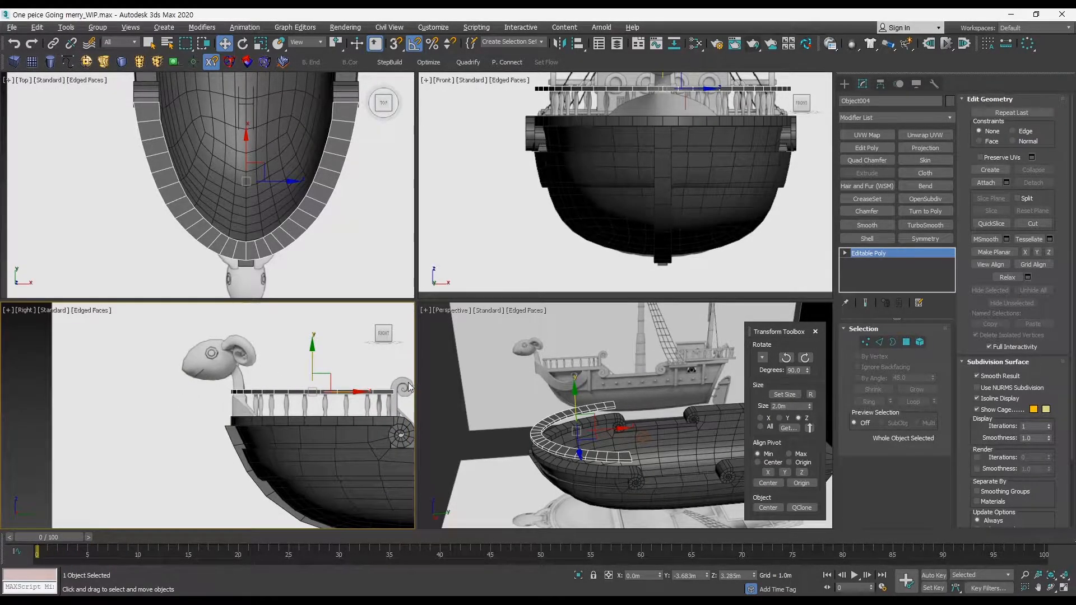
middle_drag(589, 366, 567, 365)
key(alt+w)
middle_drag(401, 362, 449, 358)
alt+middle_drag(449, 358, 401, 331)
key(alt+w)
key(alt+w)
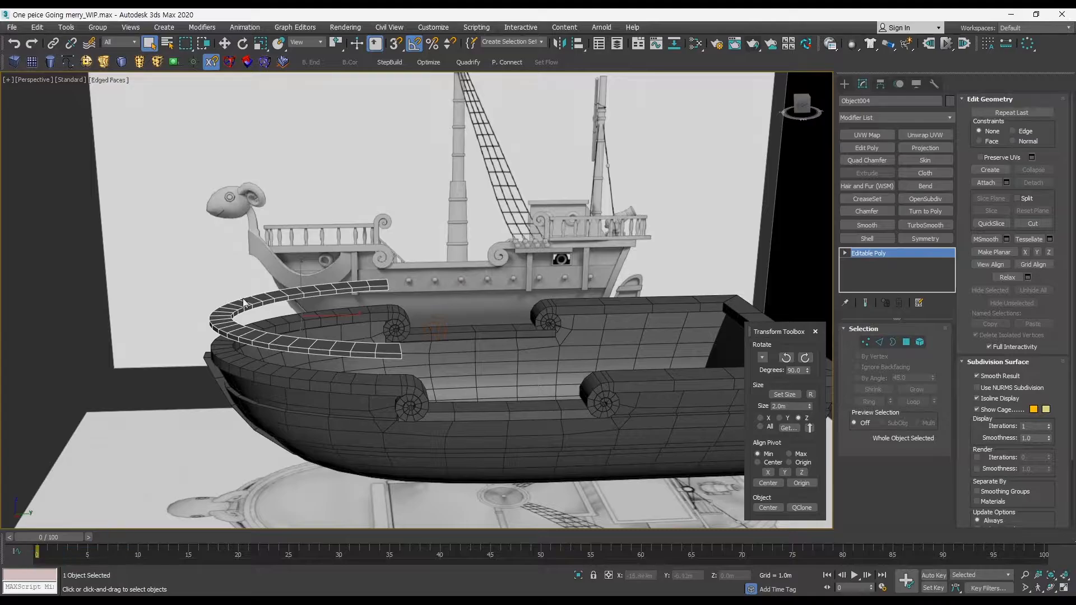
drag(286, 446, 289, 443)
middle_drag(293, 369, 377, 291)
click(268, 375)
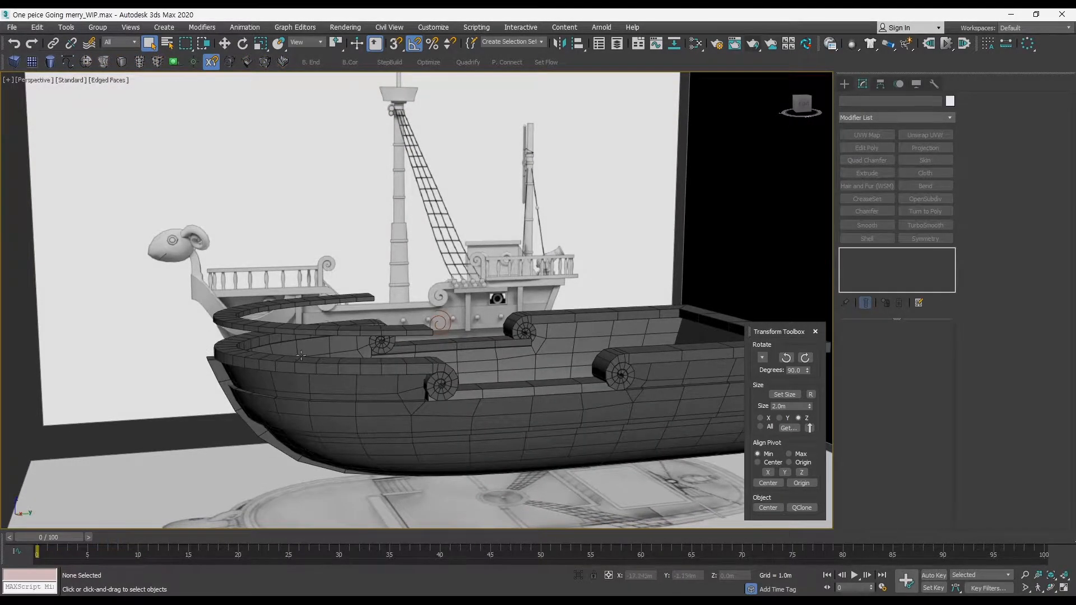
alt+middle_drag(301, 355, 196, 420)
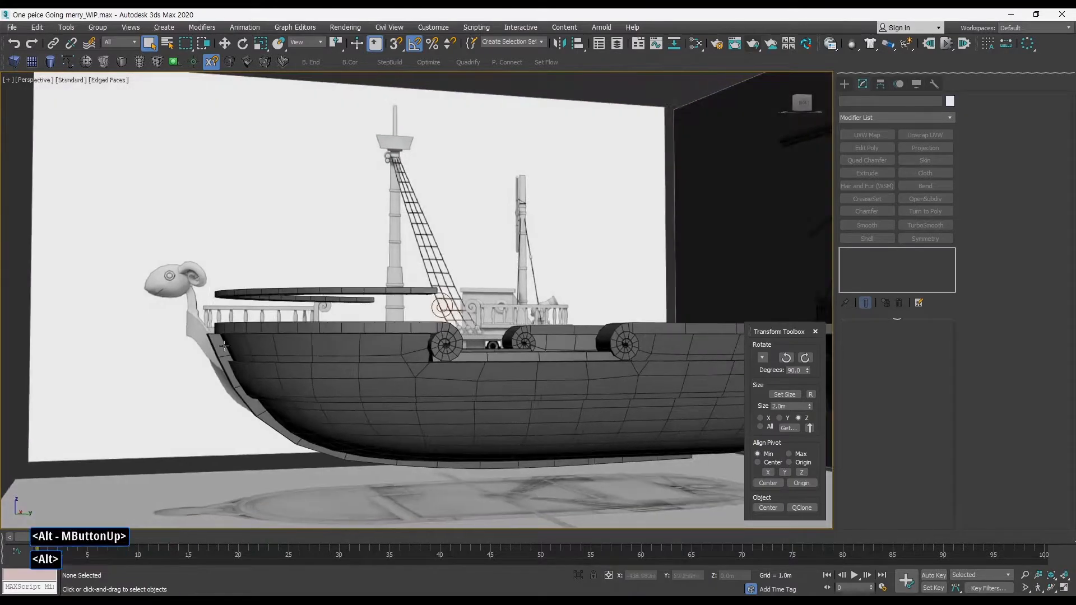
key(alt+w)
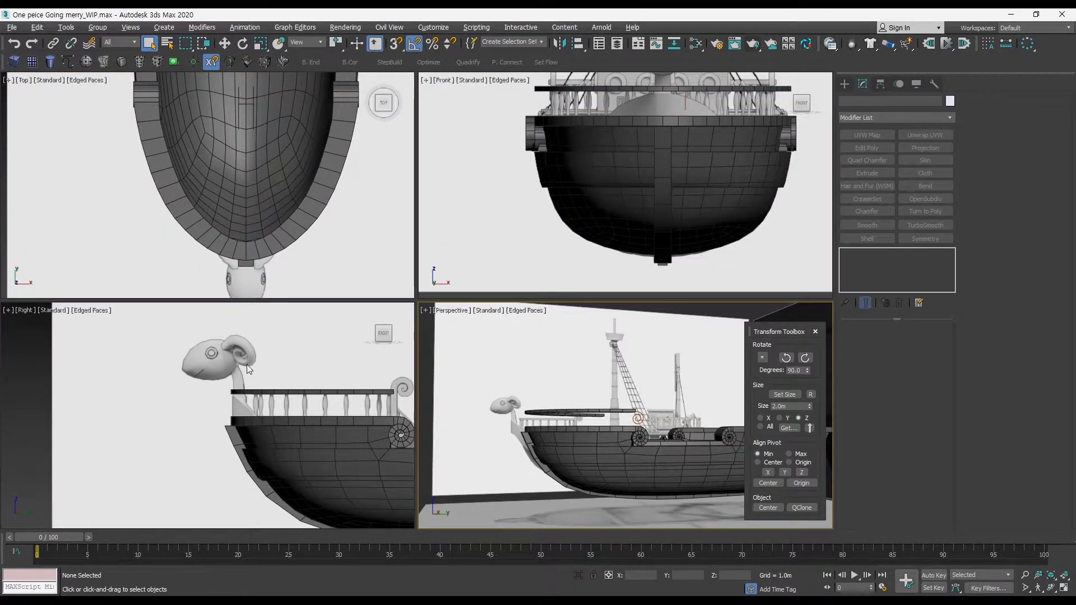
middle_click(447, 381)
key(alt+w)
alt+middle_drag(336, 269, 362, 259)
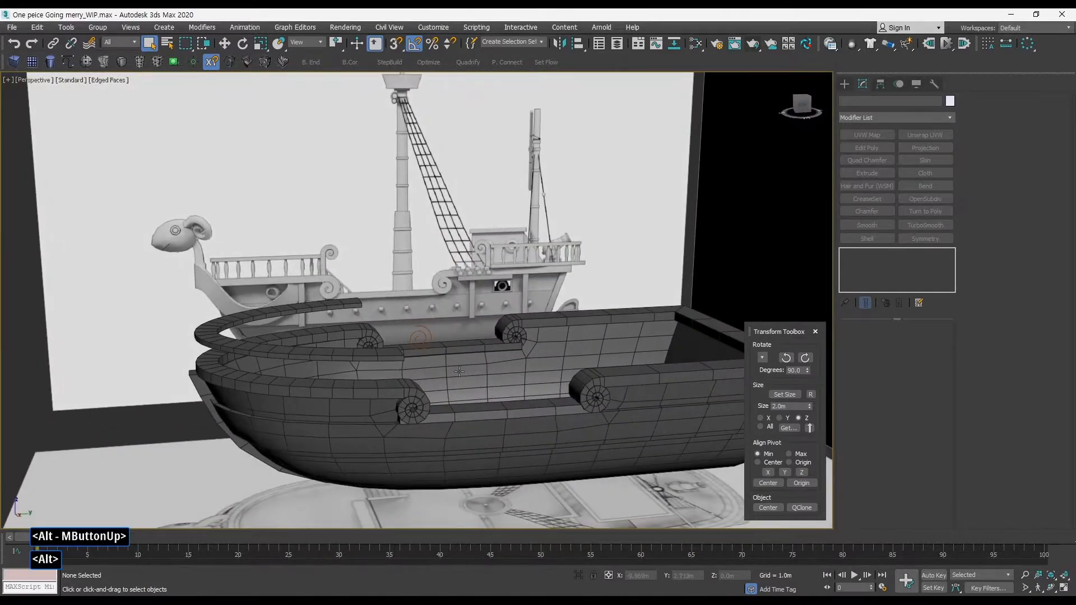
Select the handrail and insert an edge loop along the middle of its width with SwiftLoop
click(362, 259)
click(243, 314)
alt+middle_drag(247, 315, 266, 358)
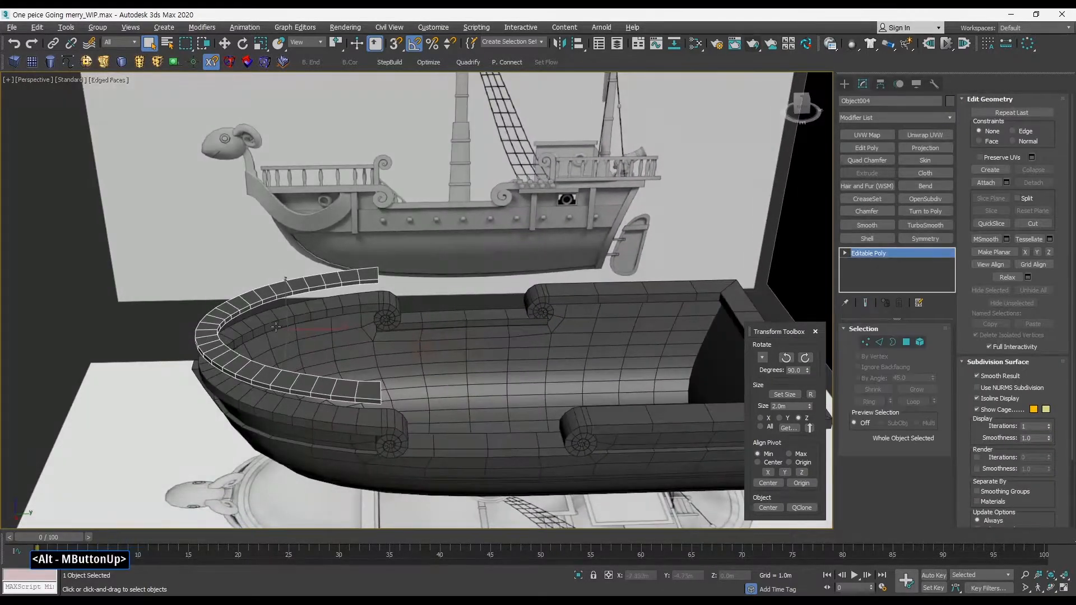
click(865, 343)
alt+middle_drag(525, 351, 442, 369)
click(866, 343)
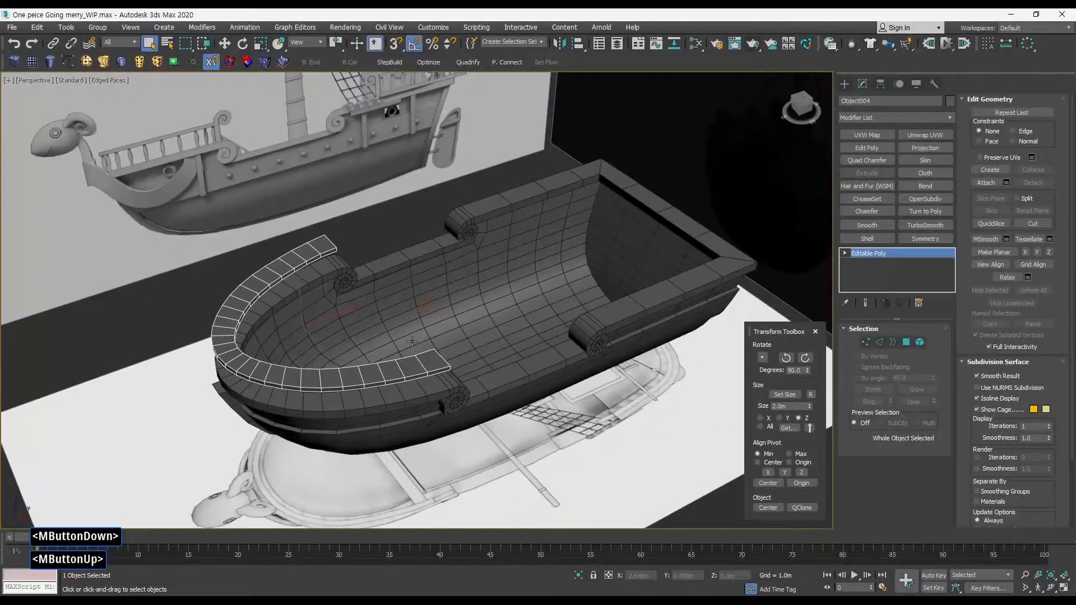
alt+middle_drag(314, 336, 375, 321)
middle_drag(332, 355, 264, 346)
key(alt+r)
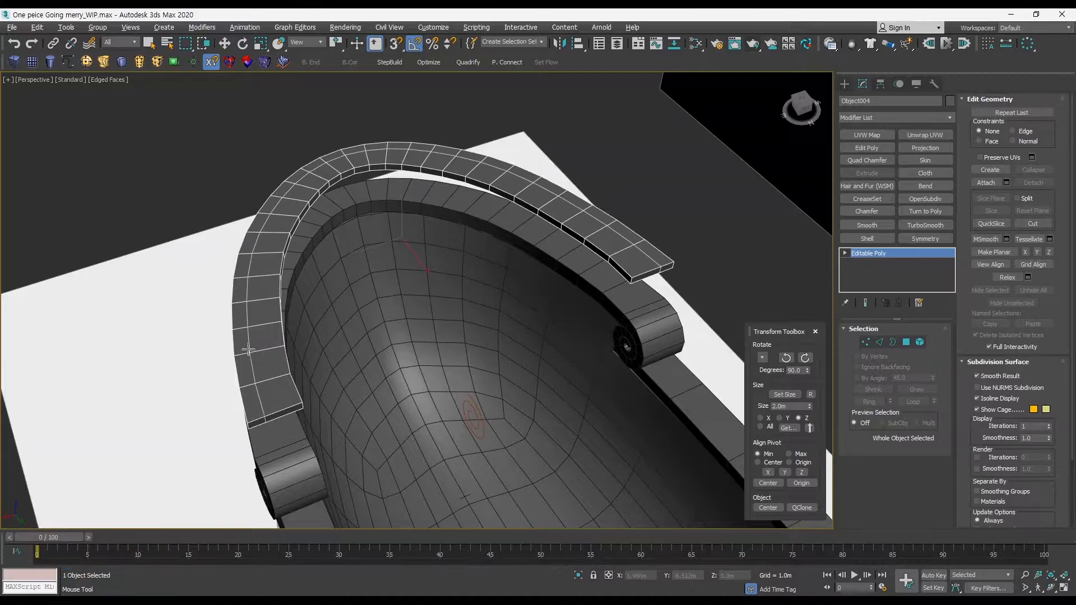
click(259, 351)
right_click(260, 354)
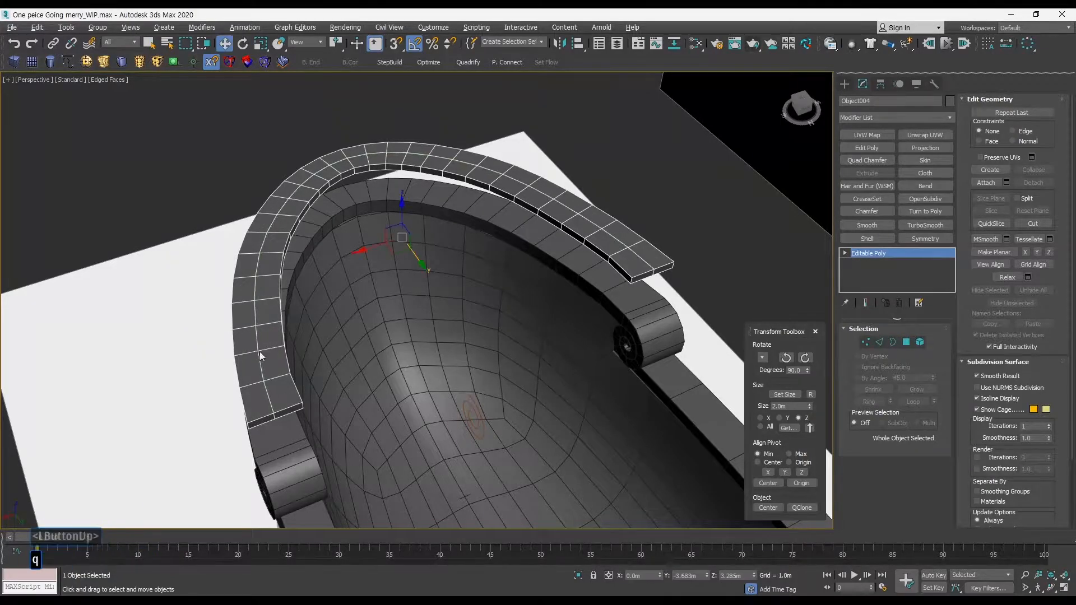
key(q)
middle_drag(269, 344, 274, 342)
key(2)
alt+middle_drag(346, 335, 335, 320)
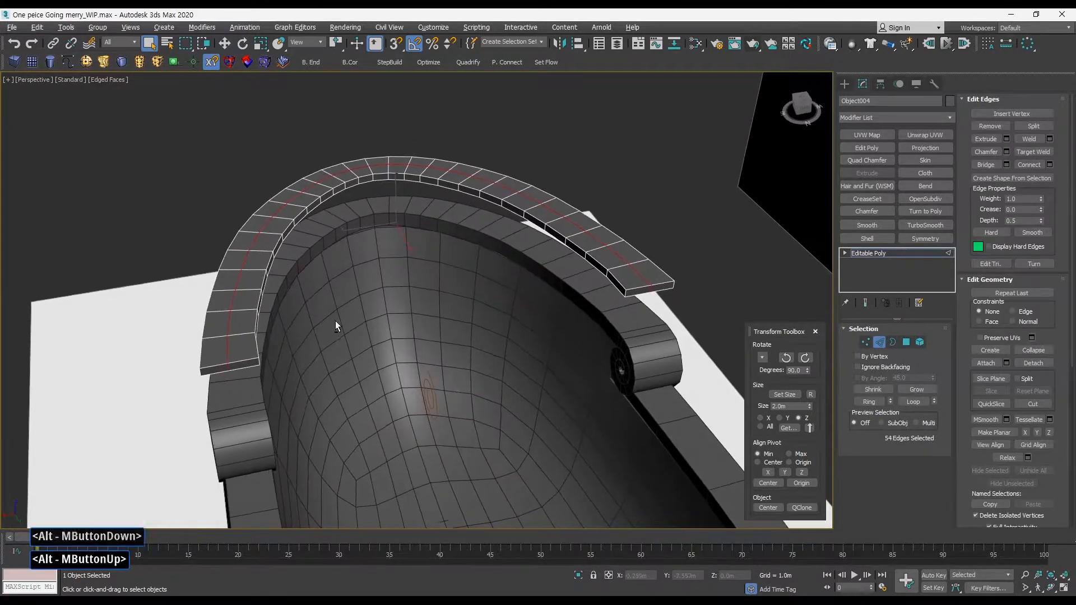
click(1006, 152)
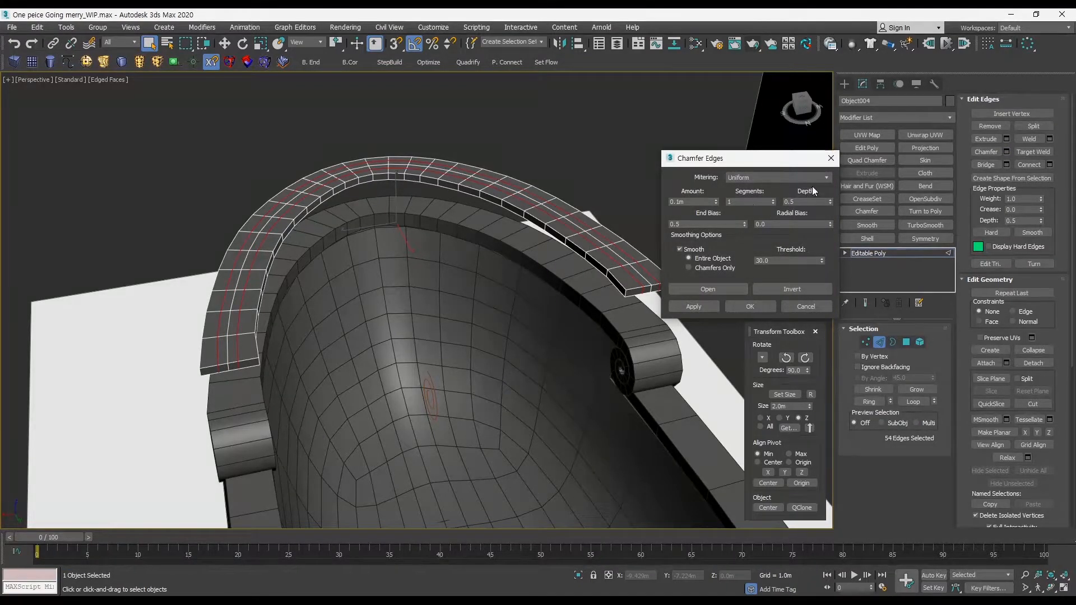
click(813, 308)
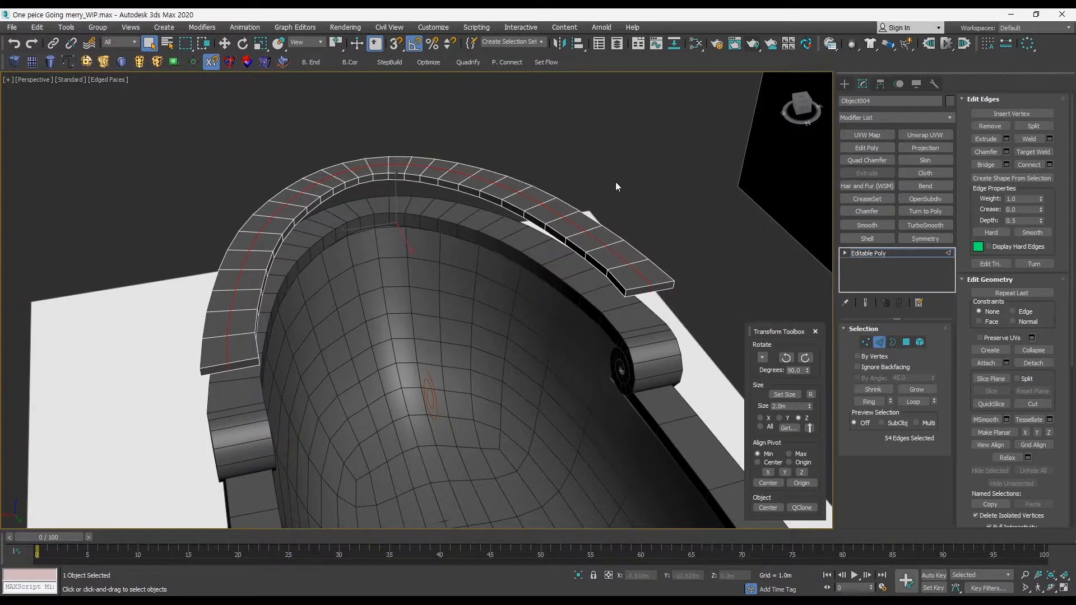
Slide the handrail's middle edge loop toward the outer edge and insert a second loop near the inner edge with SwiftLoop
middle_drag(338, 298, 359, 297)
key(alt+s)
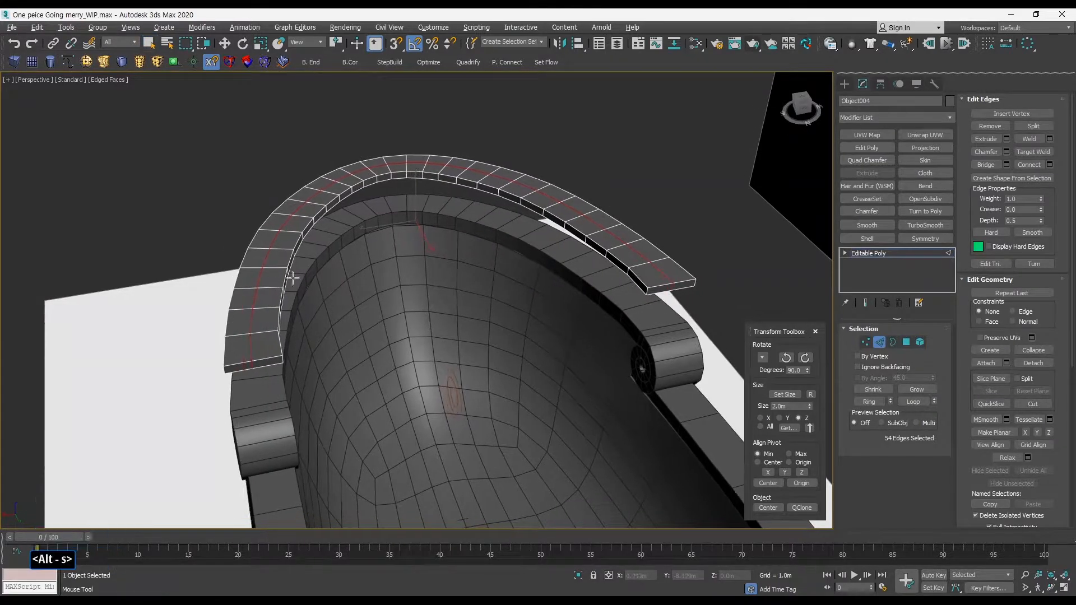
alt+click(260, 276)
alt+drag(260, 276, 250, 276)
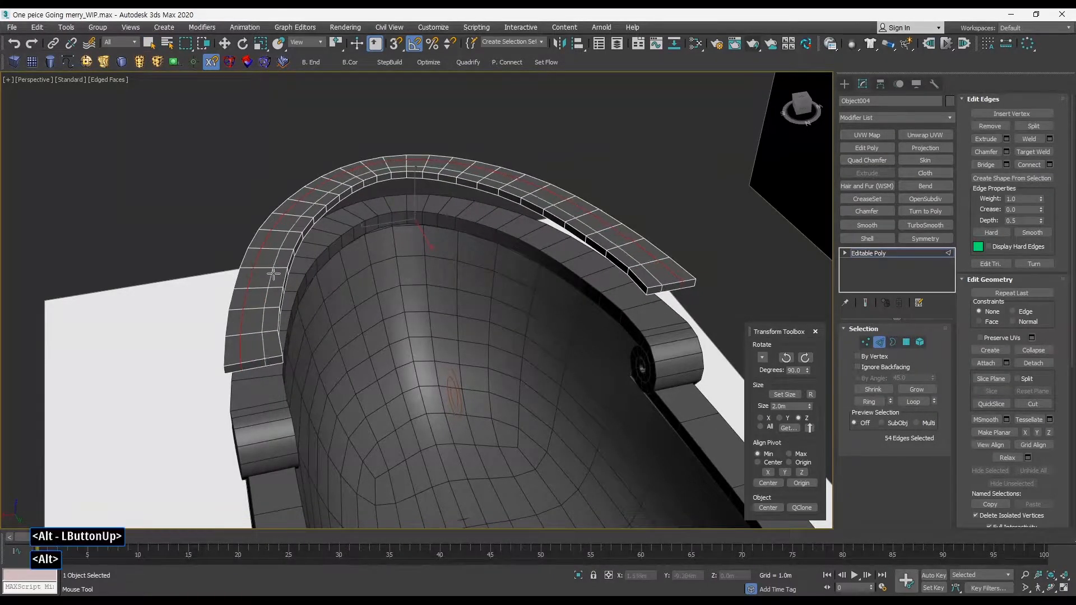
click(272, 272)
key(q)
Select the handrail's middle polygon loop, invert the selection and delete all the other polygons, leaving a narrow strip
middle_drag(356, 269, 383, 274)
click(906, 342)
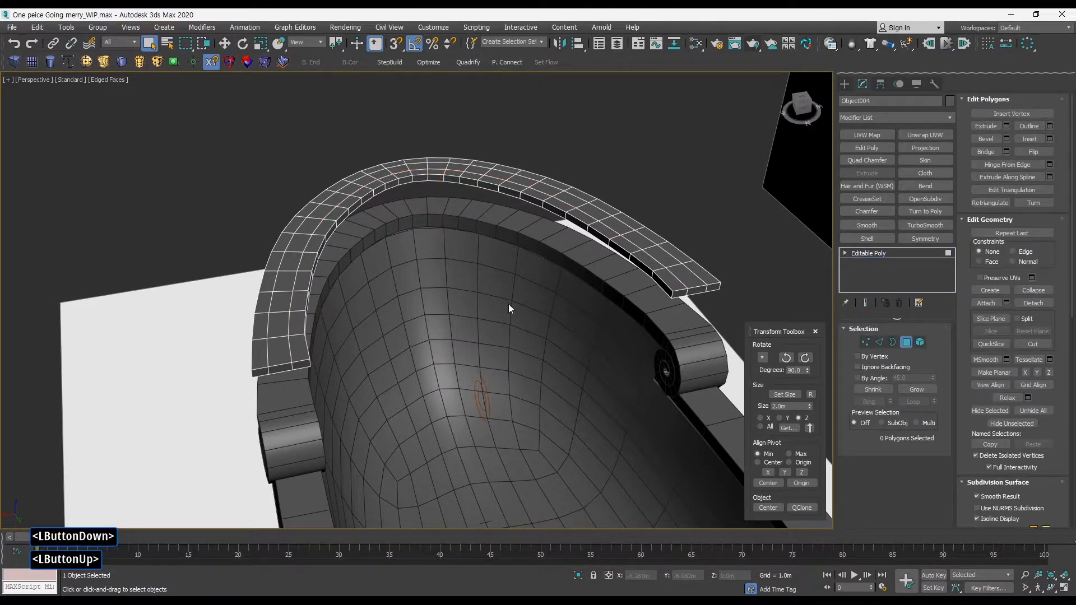
click(279, 302)
shift+click(277, 317)
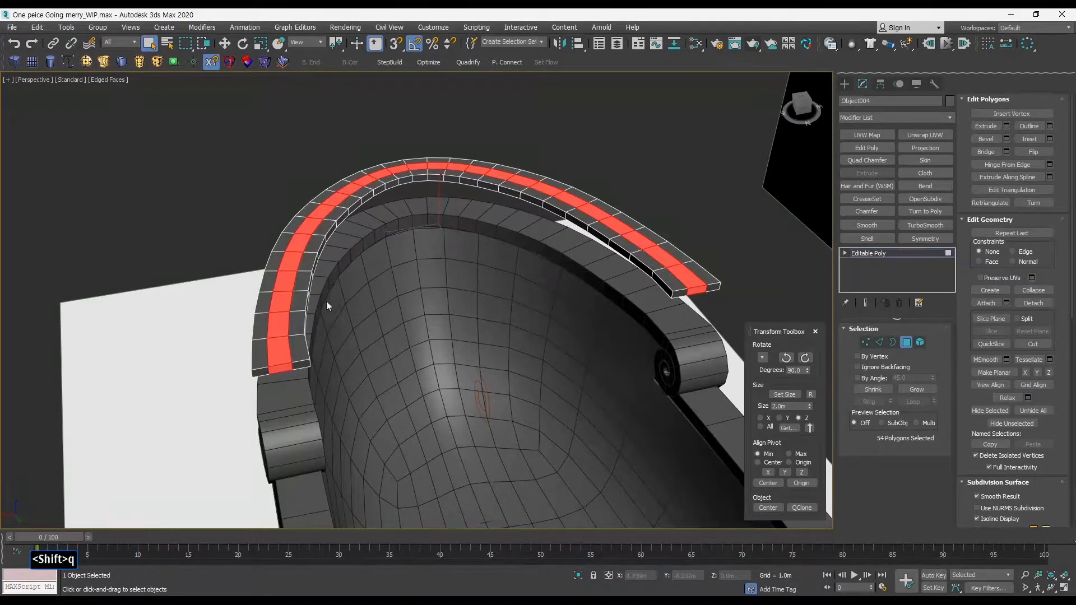
key(ctrl+i)
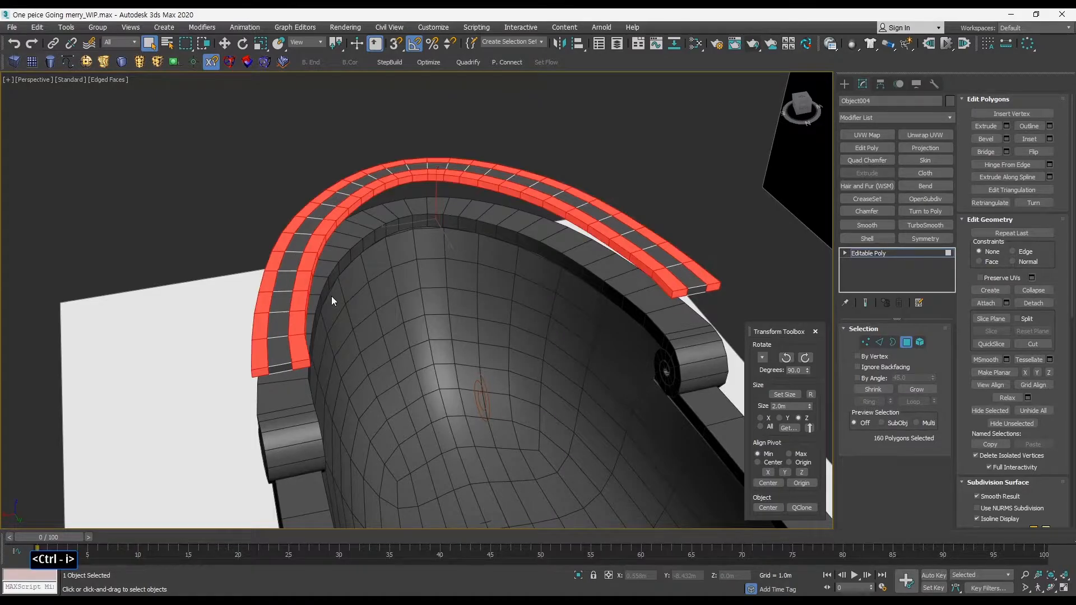
key(Delete)
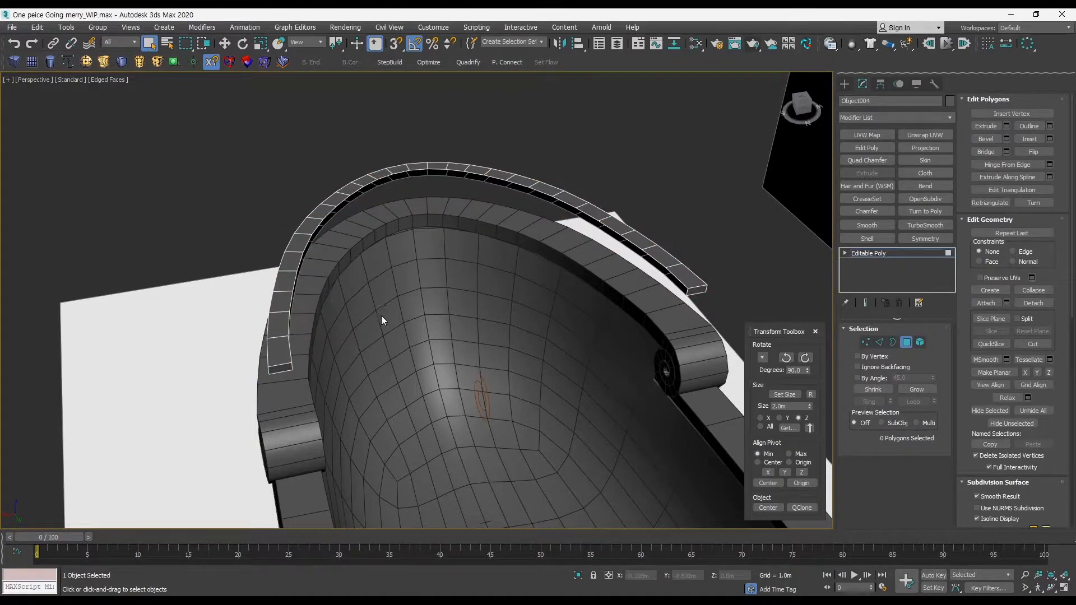
Examine the narrowed strip against the hull rim and reference railing in the side, perspective and top views
alt+middle_drag(381, 315, 468, 285)
key(alt+w)
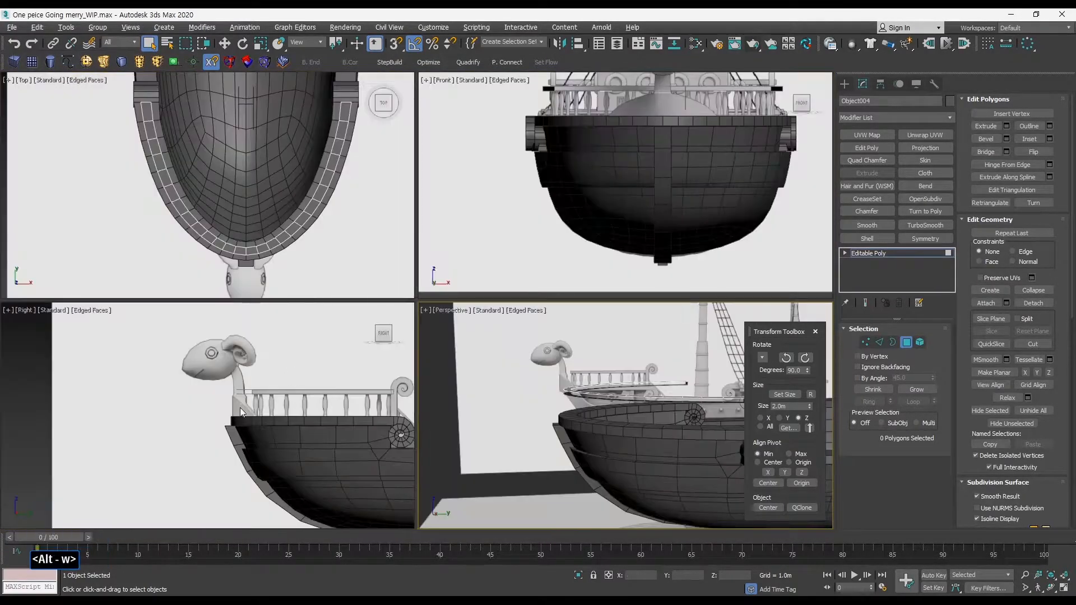
middle_click(275, 400)
key(alt+w)
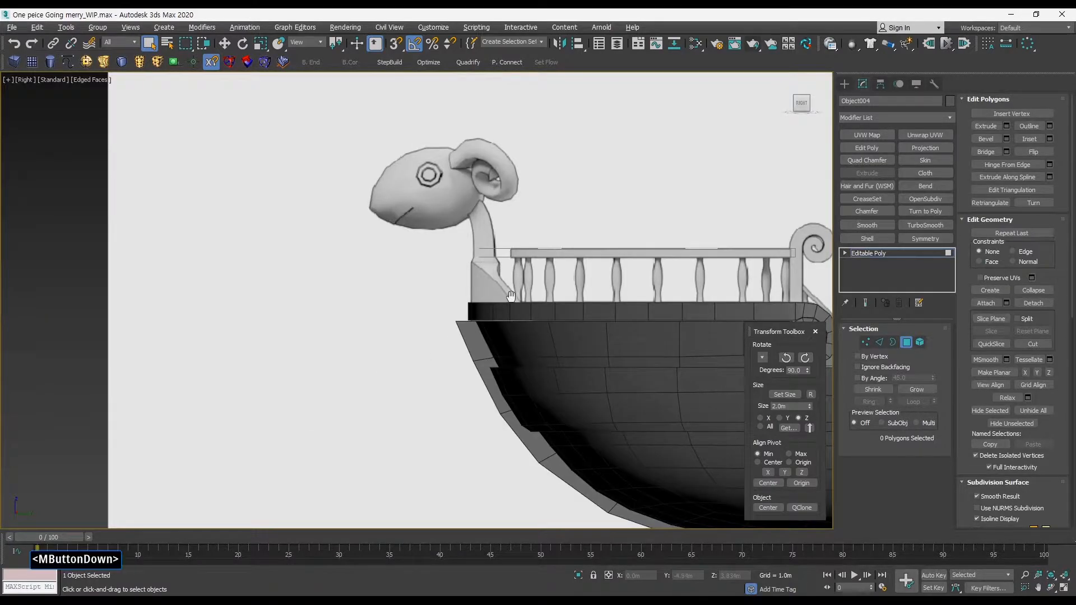
middle_drag(511, 295, 346, 365)
key(alt+w)
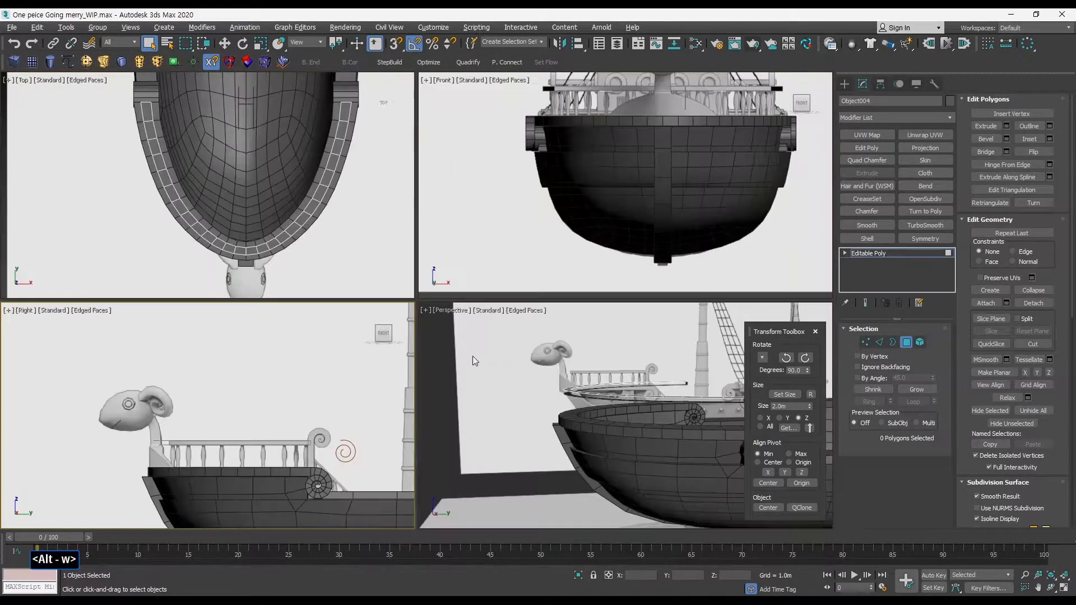
middle_click(473, 356)
key(alt+w)
alt+middle_drag(499, 351, 476, 440)
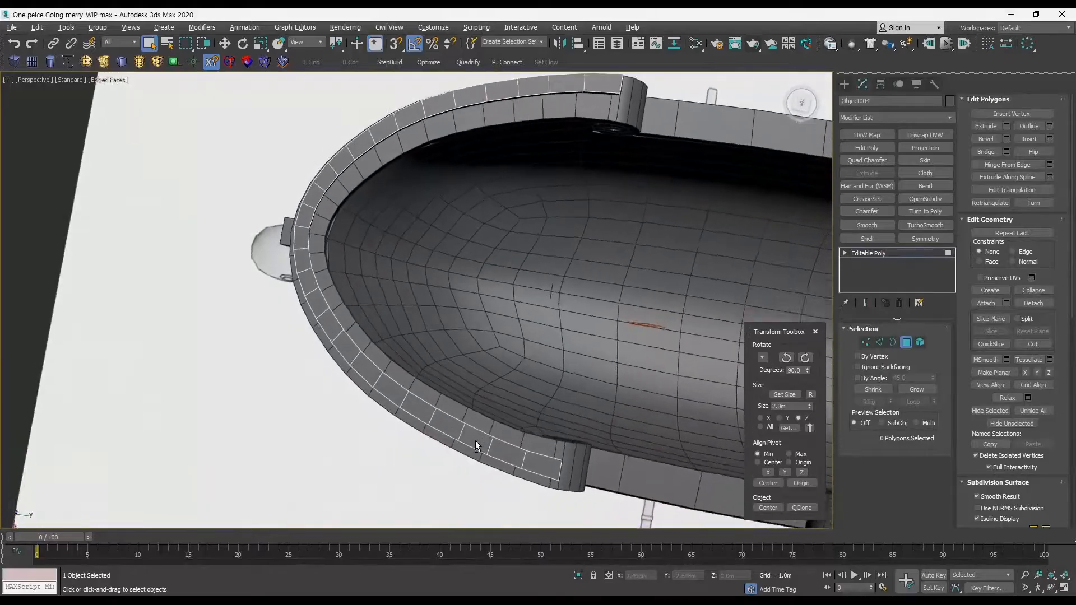
key(alt+w)
middle_click(359, 269)
key(alt+w)
key(1)
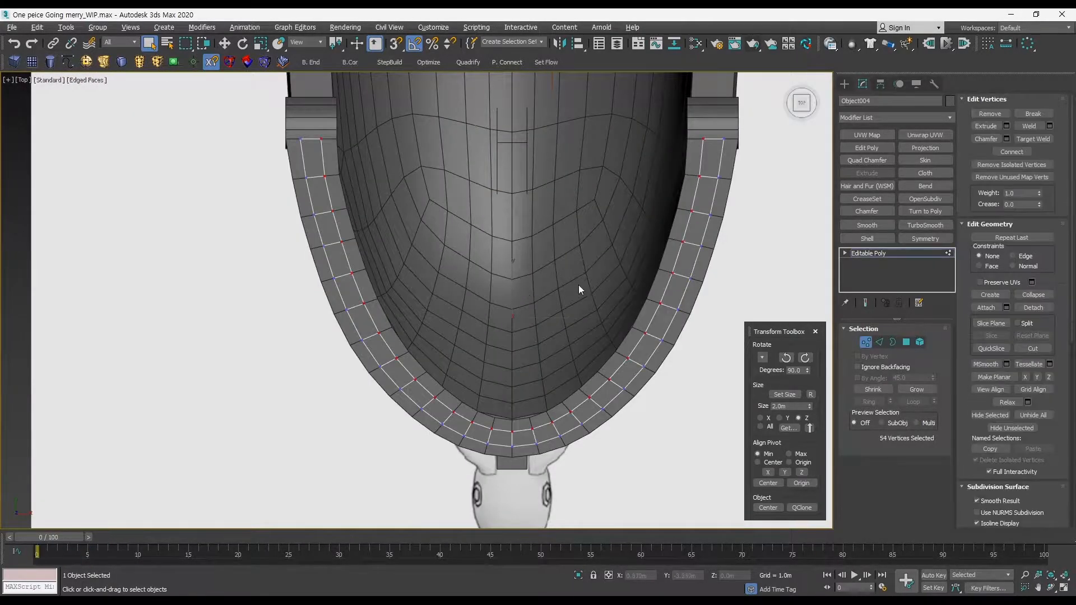
ctrl+alt+middle_drag(600, 325, 611, 350)
click(865, 342)
ctrl+alt+middle_drag(710, 343, 700, 337)
middle_drag(699, 337, 666, 336)
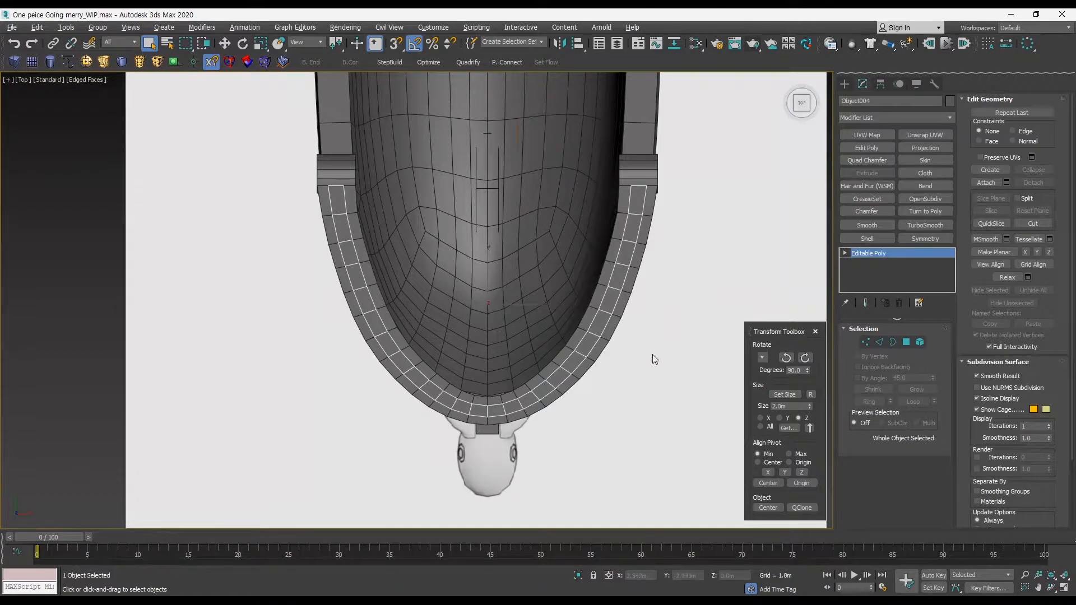
Try to reshape the narrow strip at the bow by moving its front vertices along Y in the top view
click(866, 342)
drag(432, 385, 538, 428)
key(w)
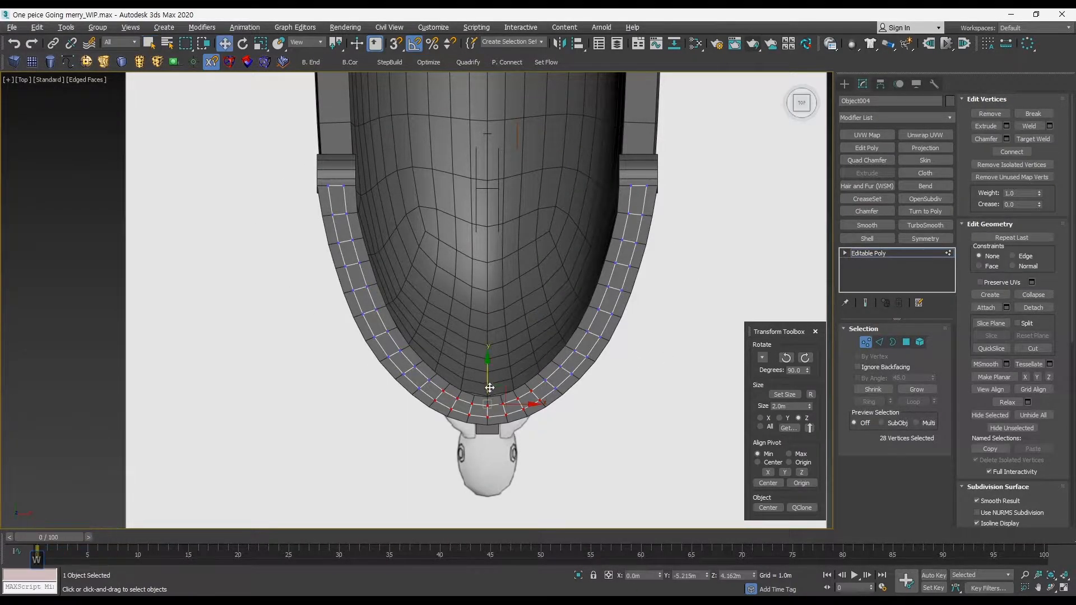
ctrl+alt+middle_drag(490, 388, 490, 382)
drag(490, 382, 484, 374)
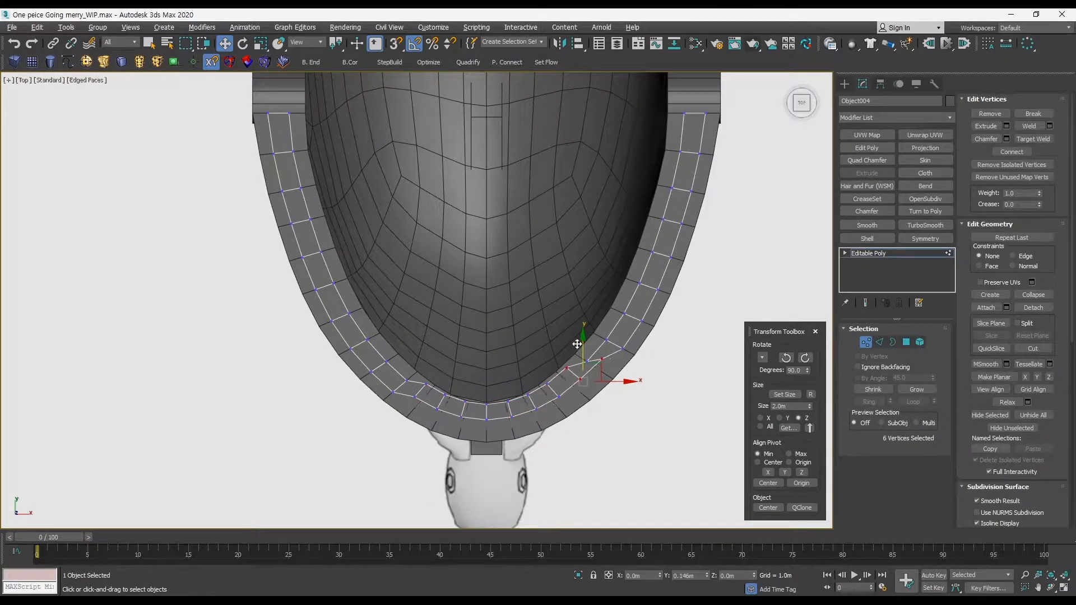
key(ctrl+z)
key(ctrl+z)
Undo the polygon deletion and the second edge loop to restore the full-width handrail
click(866, 343)
key(ctrl+z)
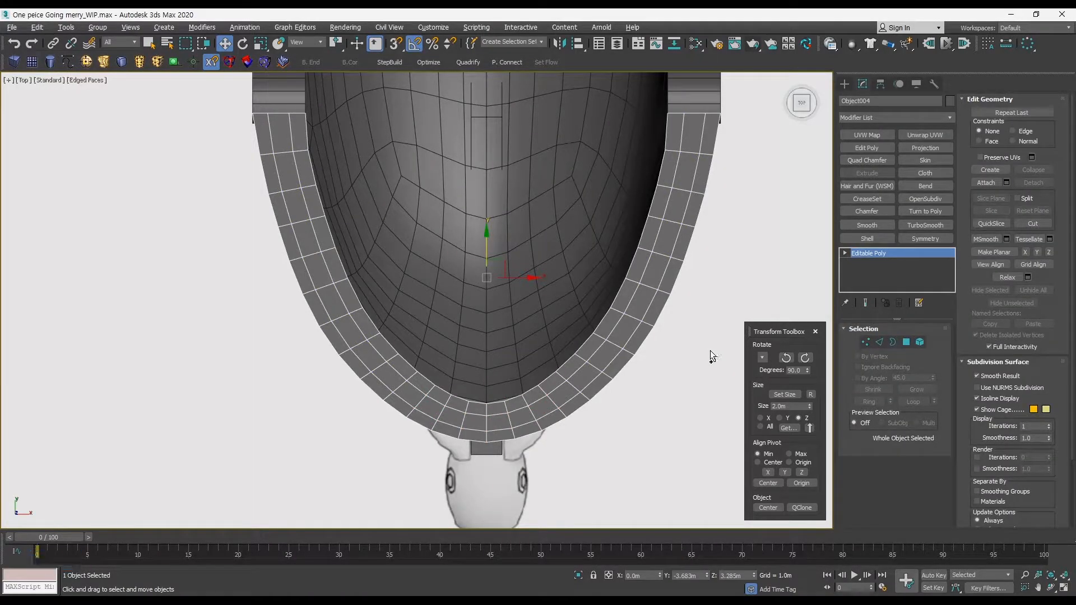
key(ctrl+z)
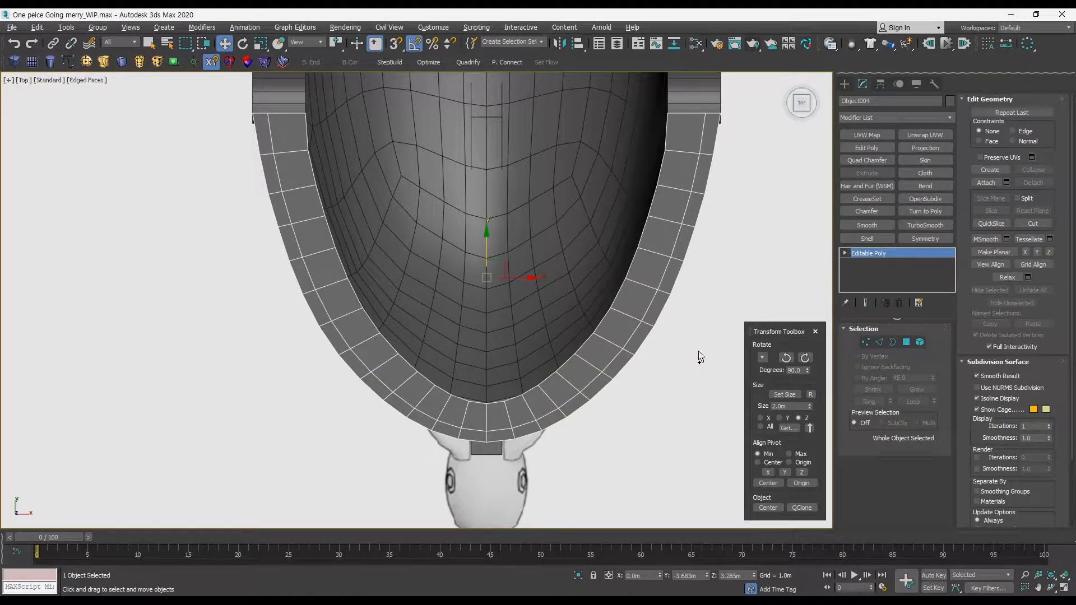
Select the handrail's lengthwise edge loop and slide it inward toward the middle of the handrail's width
key(alt+w)
right_click(672, 352)
key(alt+w)
alt+middle_drag(653, 353, 487, 334)
key(q)
key(q)
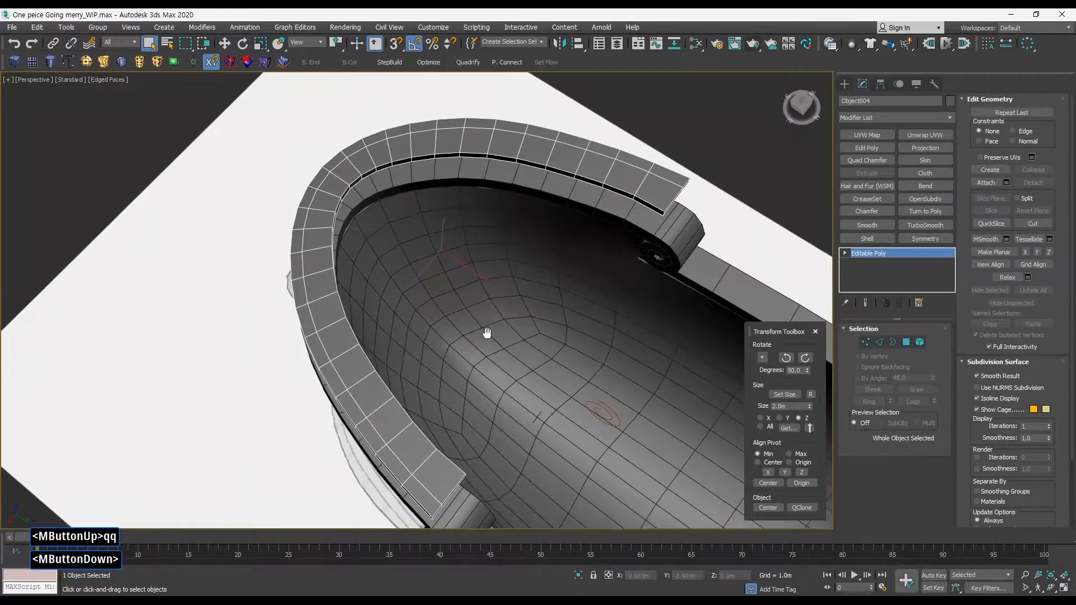
key(2)
double_click(304, 269)
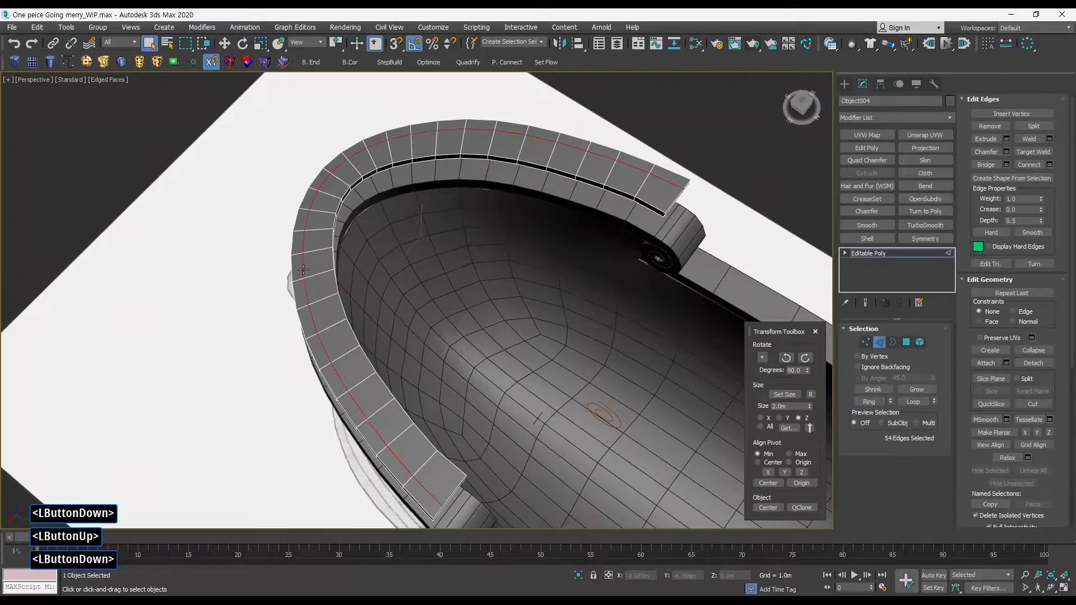
mouse_move(304, 268)
alt+middle_down()
mouse_move(327, 249)
mouse_move(310, 249)
alt+middle_up()
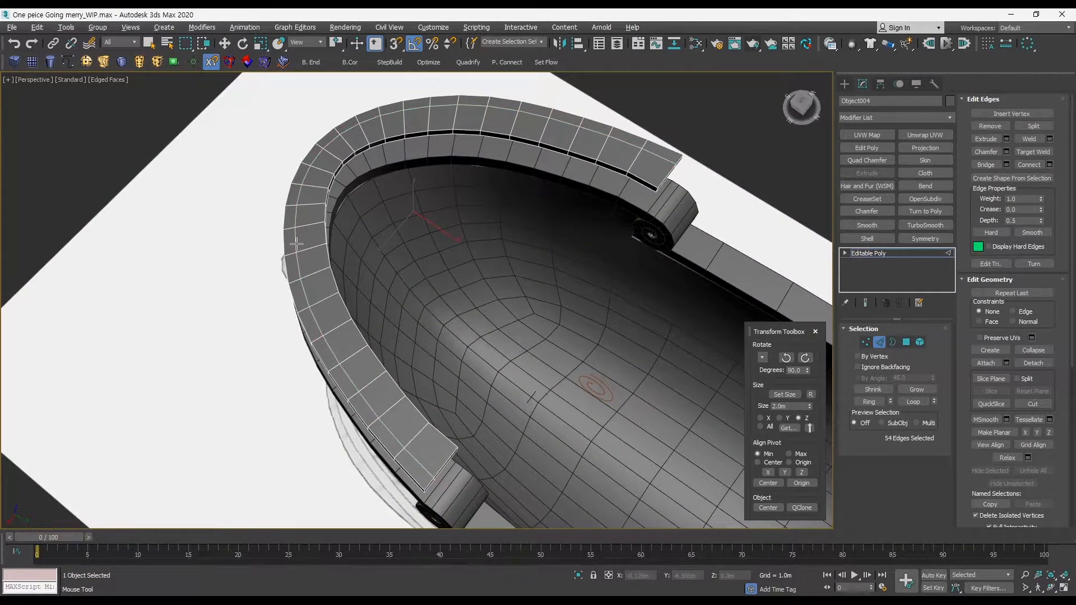
alt+drag(296, 251, 309, 244)
key(q)
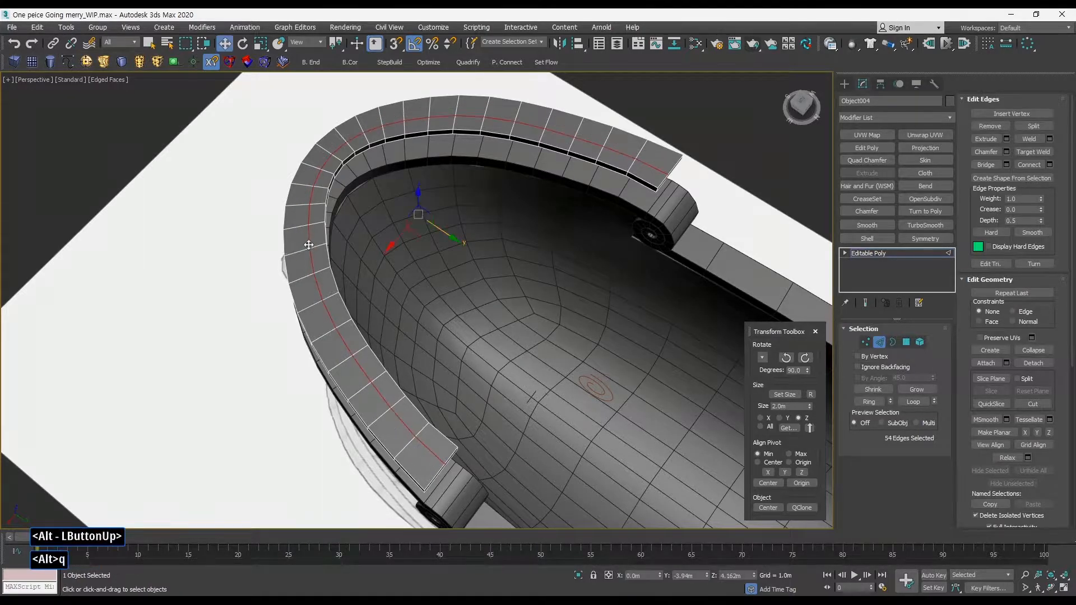
Split the handrail along the selected edge loop and delete the outer element, keeping the inner strip
alt+middle_drag(658, 288, 448, 269)
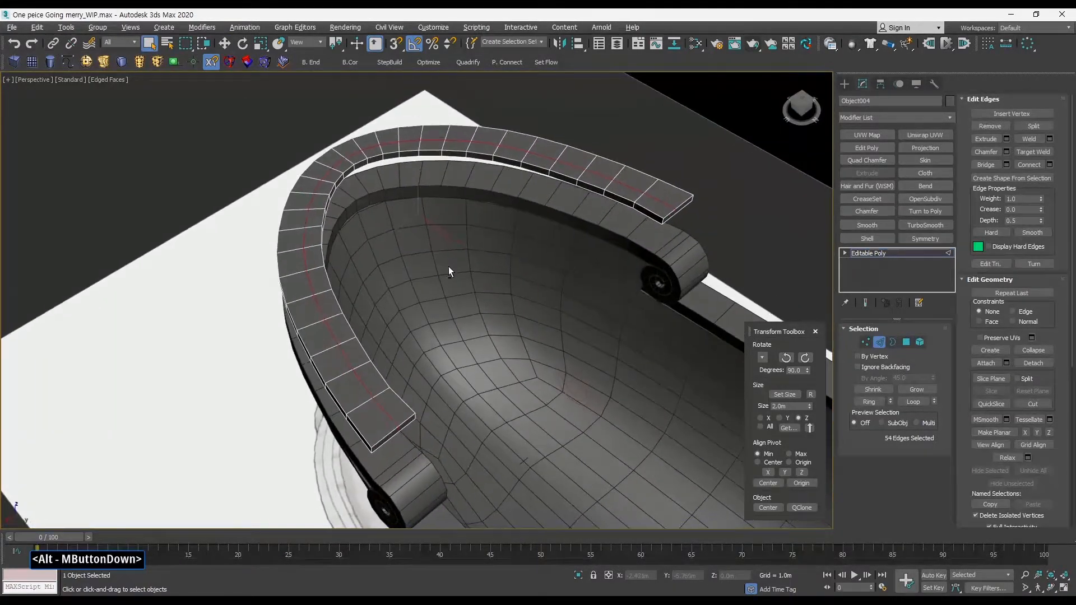
right_click(301, 232)
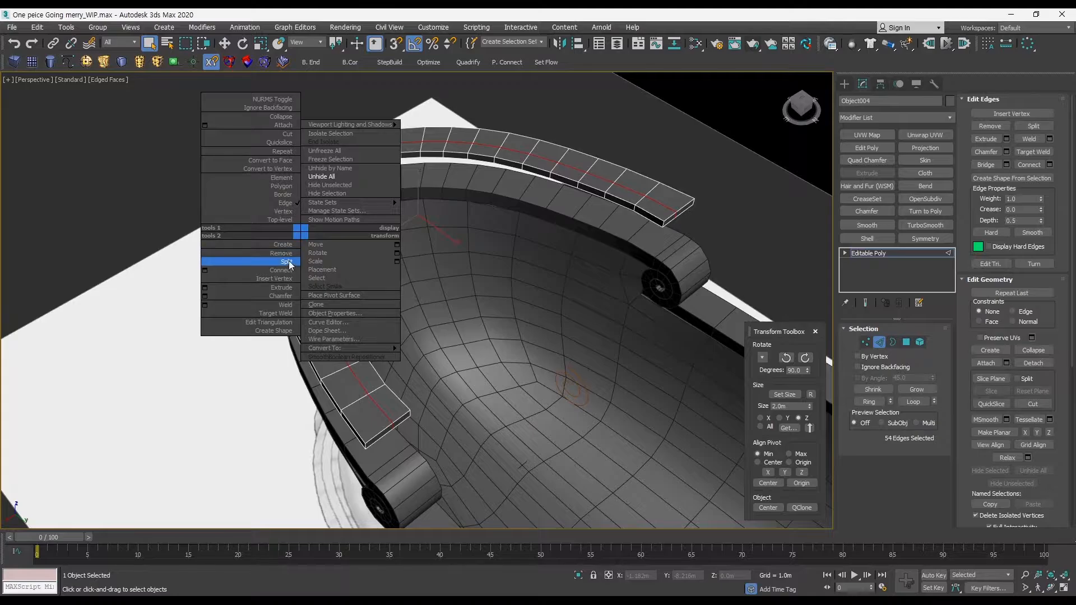
right_click(682, 291)
click(919, 342)
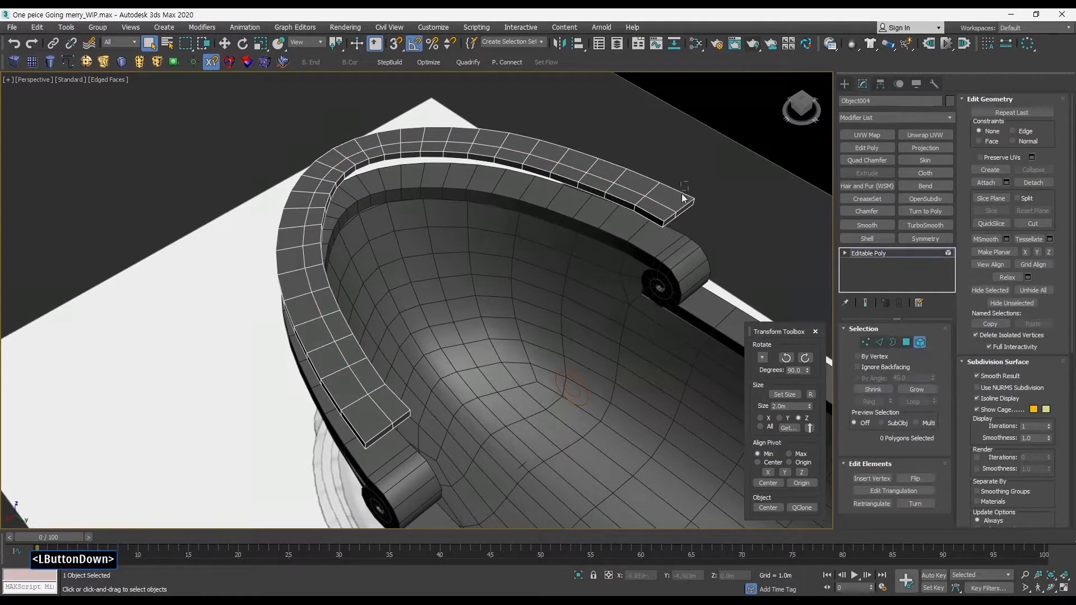
click(681, 217)
key(Delete)
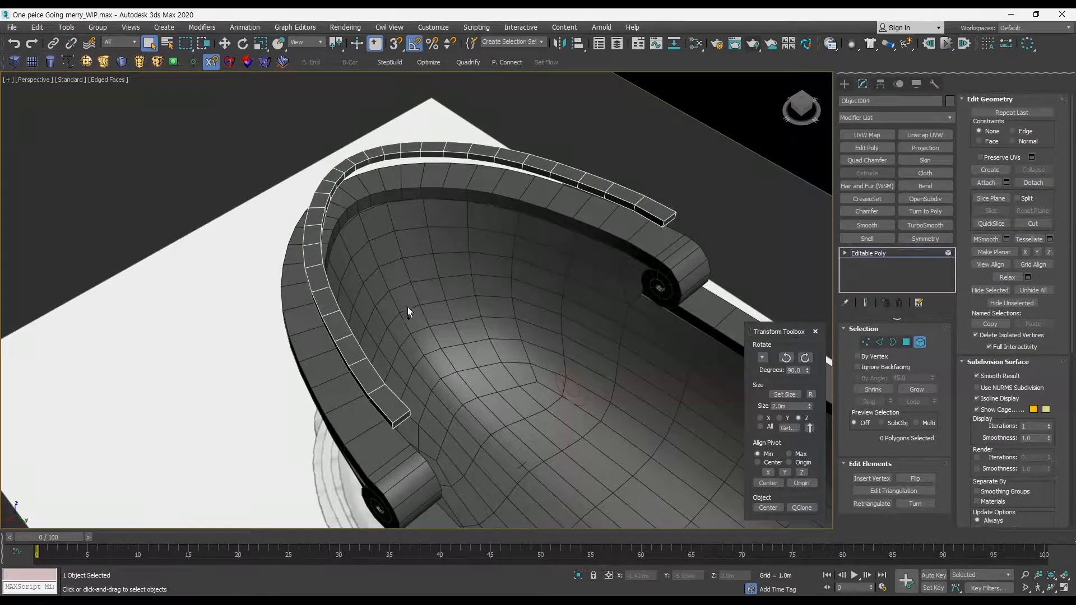
Examine the inner strip against the hull and the reference railing in the side and perspective views
ctrl+alt+middle_drag(413, 308, 505, 286)
key(alt+w)
middle_click(364, 372)
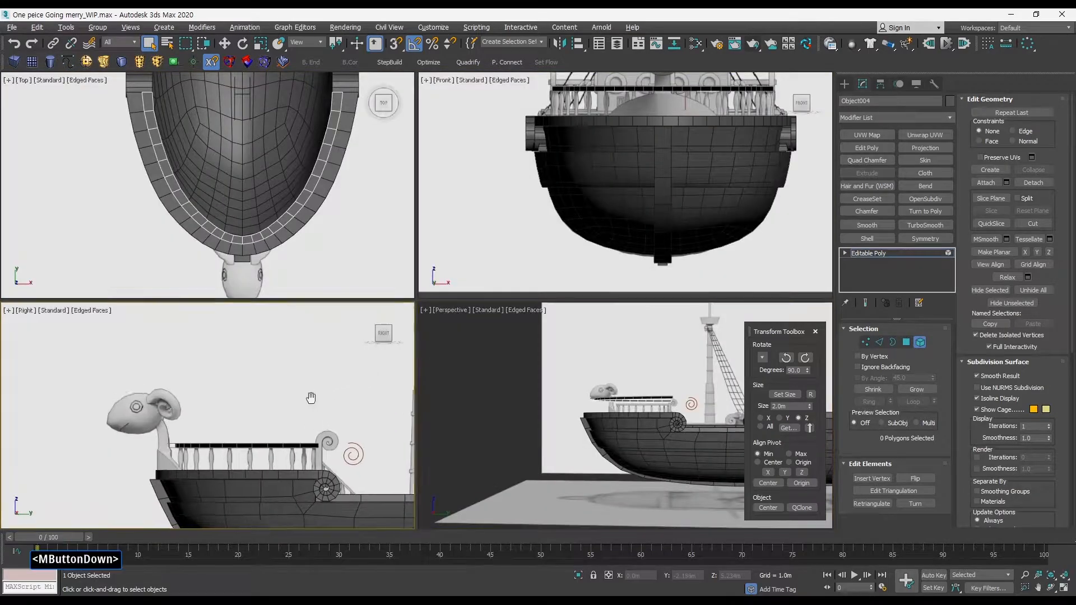
key(alt+w)
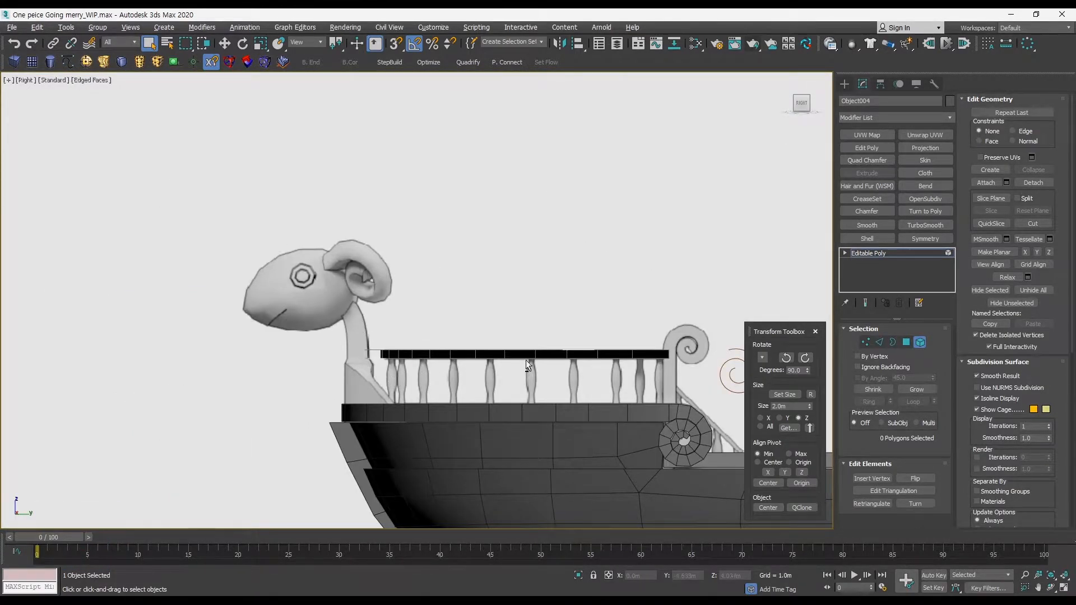
scroll(532, 353, down, 5)
alt+middle_drag(543, 344, 692, 325)
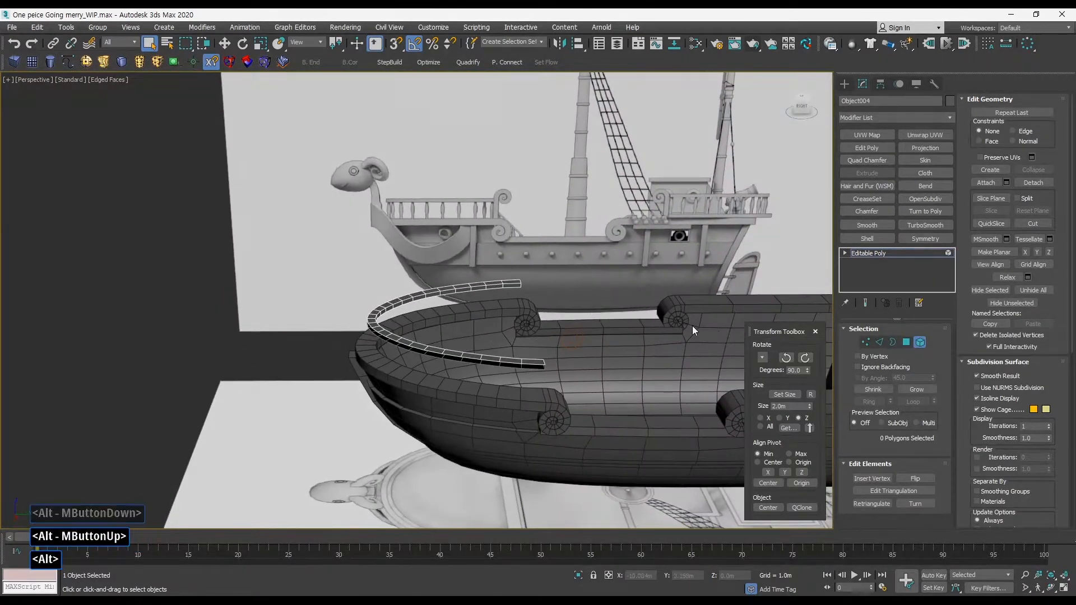
key(q)
key(q)
Select the strip's open border, deselect its end edges and bridge the long upper and lower edges to close the outer side
click(893, 342)
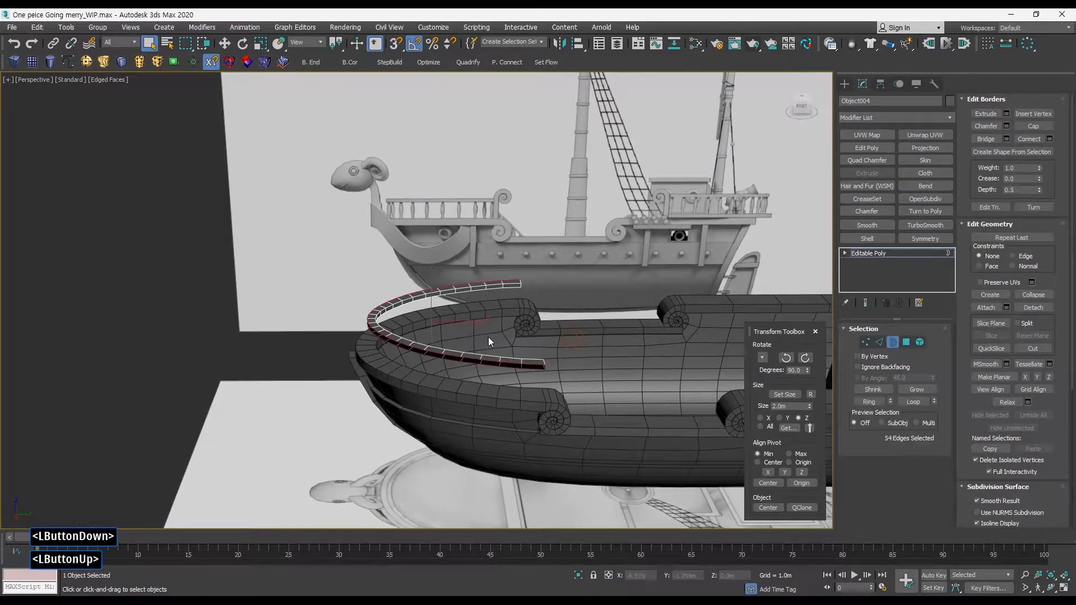
ctrl+alt+middle_drag(489, 337, 557, 331)
mouse_move(558, 330)
alt+middle_down()
mouse_move(556, 313)
mouse_move(566, 314)
alt+middle_up()
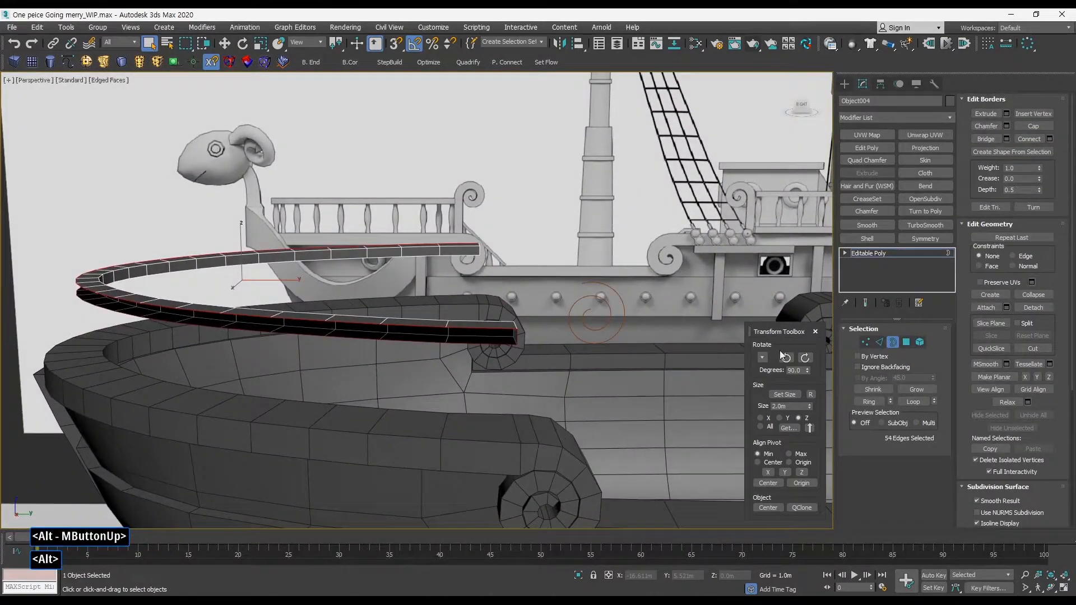
alt+click(879, 342)
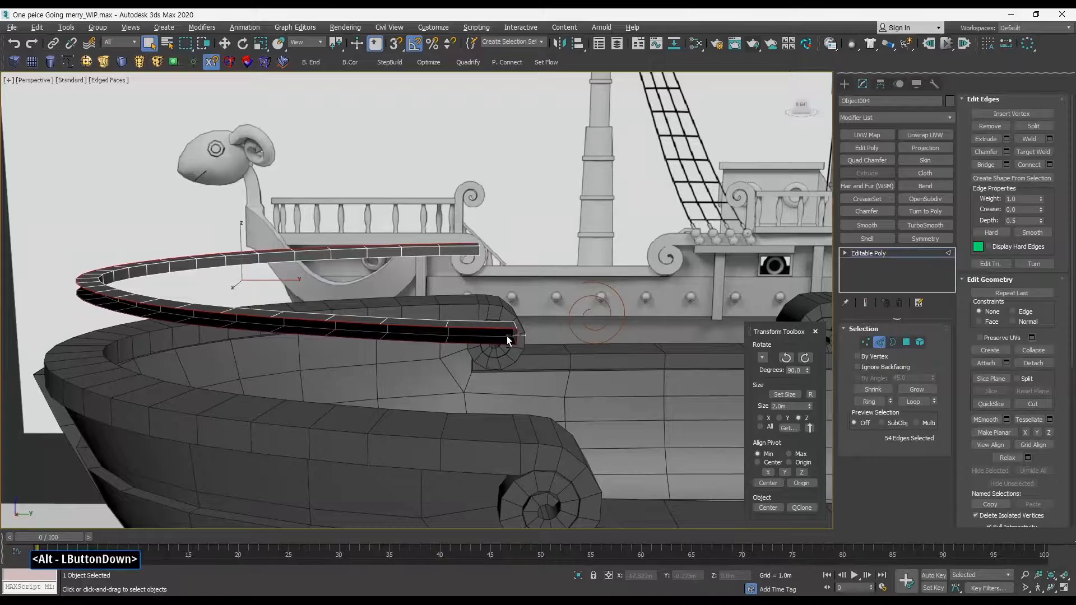
alt+click(507, 335)
alt+middle_drag(507, 335, 434, 345)
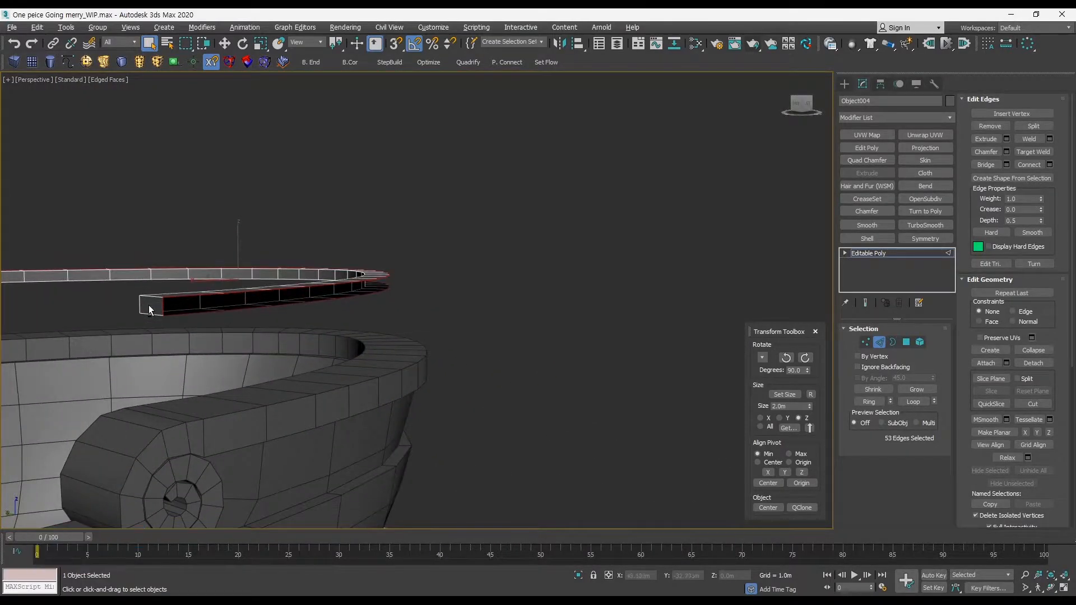
ctrl+alt+middle_drag(251, 311, 353, 311)
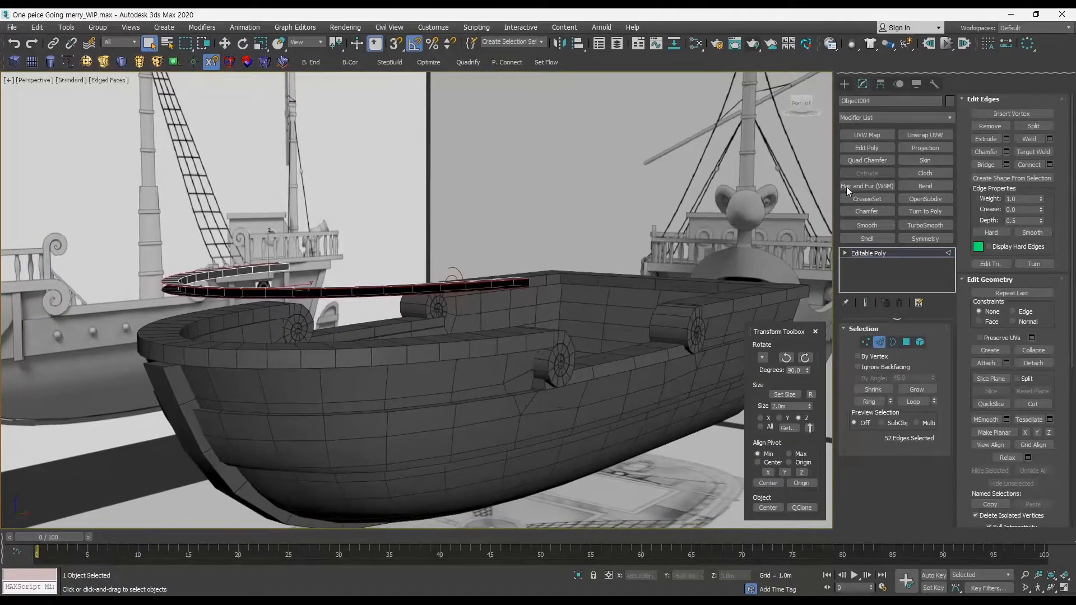
key(ctrl+d)
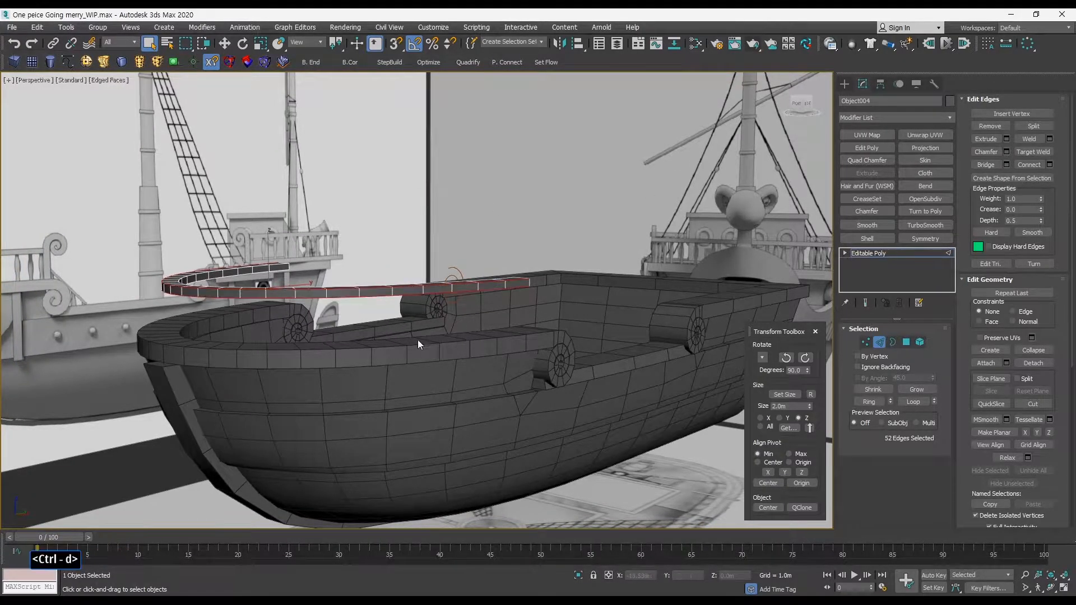
click(755, 254)
click(880, 342)
Examine the closed railing strip around the bow in the top and perspective views, comparing it with the reference railing and balusters
alt+middle_drag(504, 314, 354, 378)
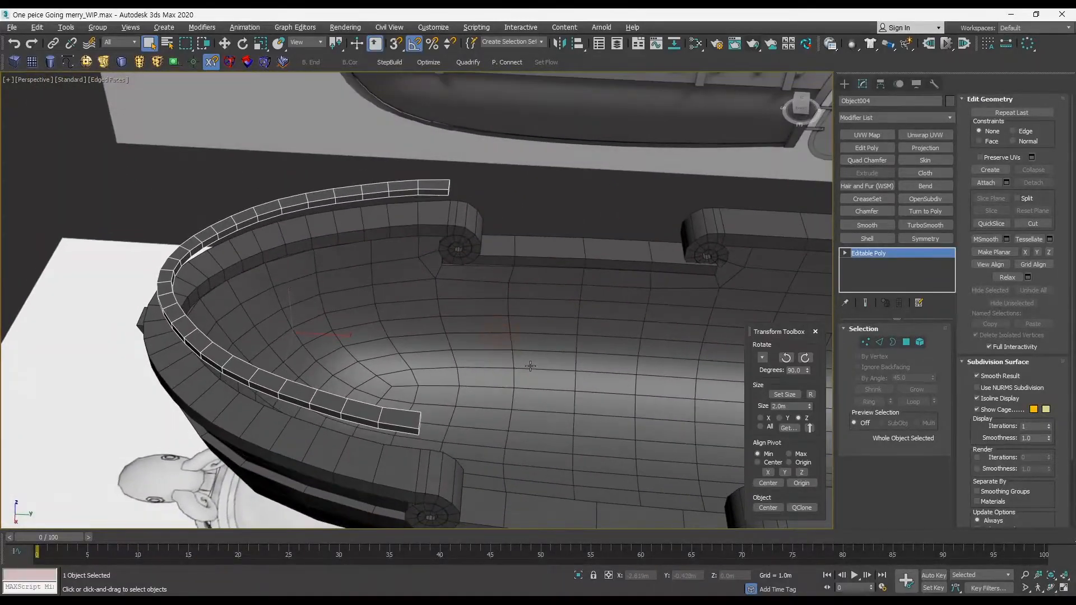
key(alt+w)
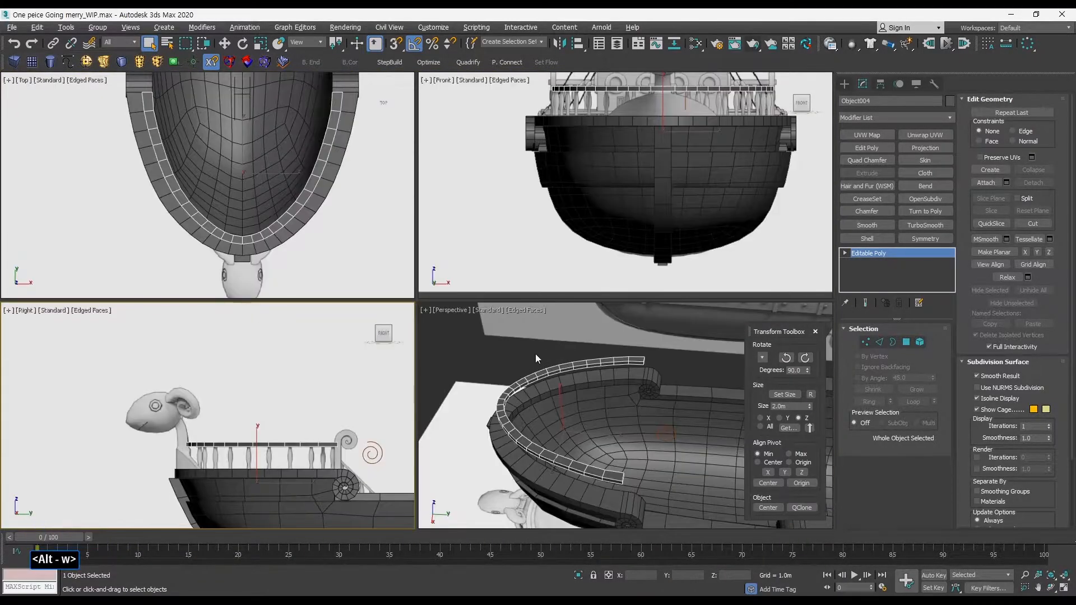
key(alt+w)
alt+middle_drag(528, 362, 427, 401)
key(alt+w)
middle_click(311, 254)
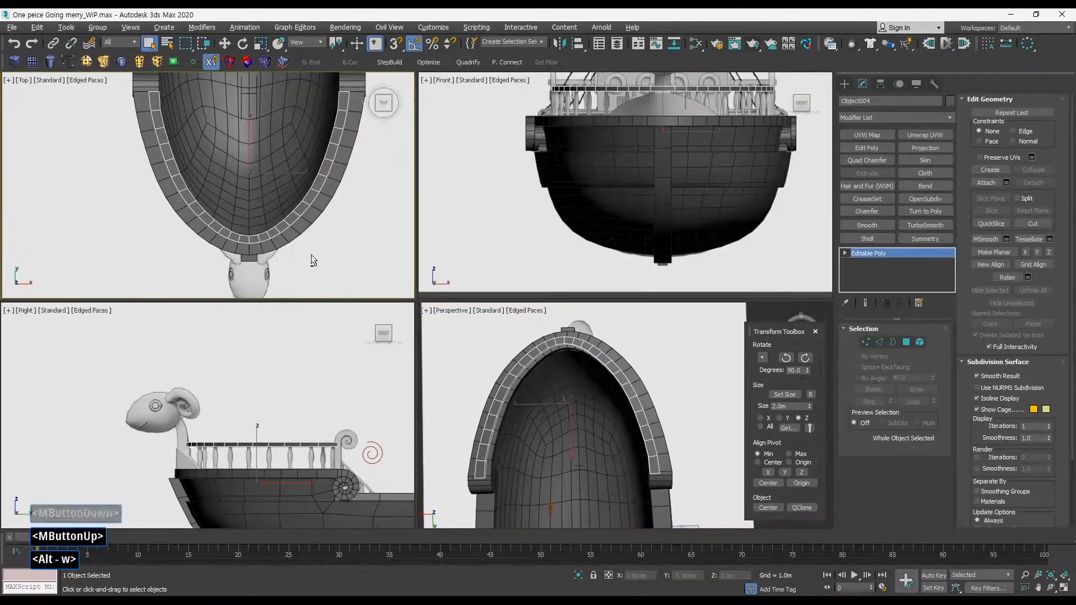
key(alt+w)
alt+middle_drag(483, 359, 460, 340)
key(v)
key(t)
key(alt+w)
middle_click(485, 374)
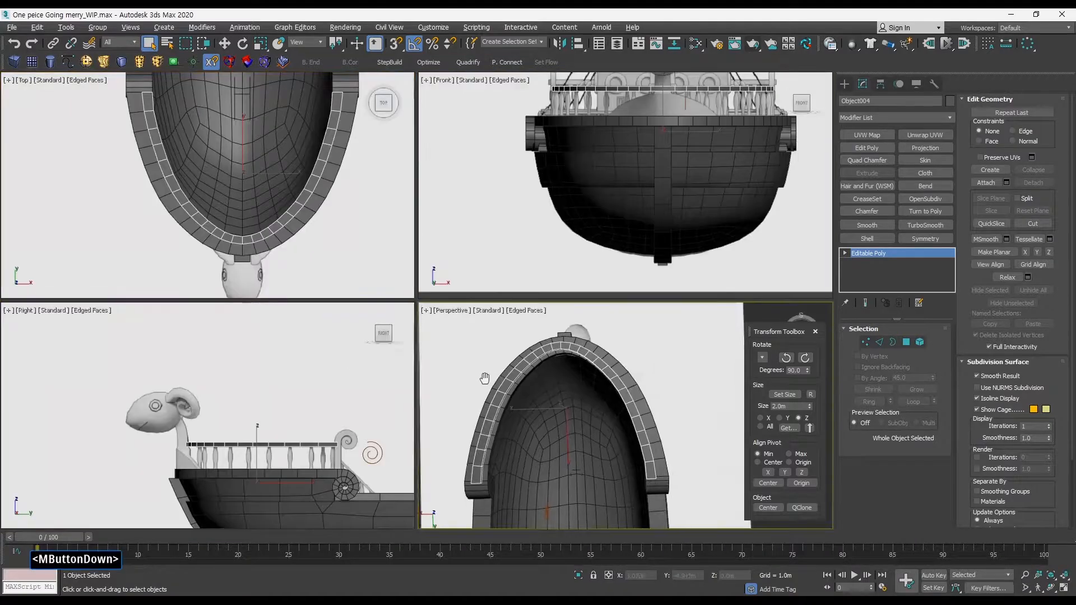
key(alt+w)
alt+middle_drag(486, 375, 368, 149)
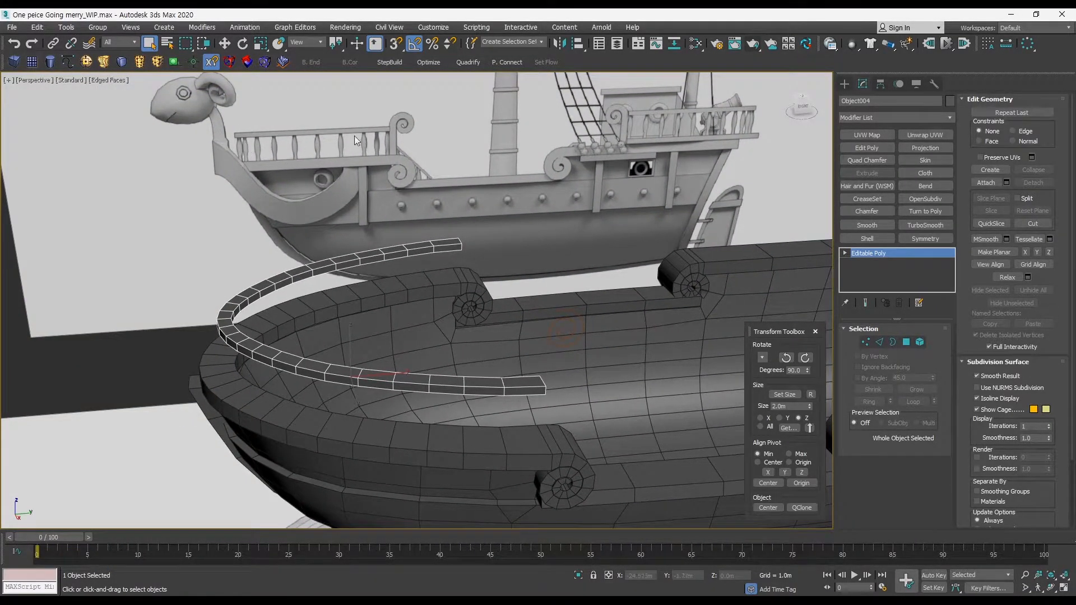
ctrl+alt+middle_drag(422, 332, 443, 363)
middle_drag(479, 311, 538, 336)
click(554, 383)
alt+middle_drag(554, 383, 414, 265)
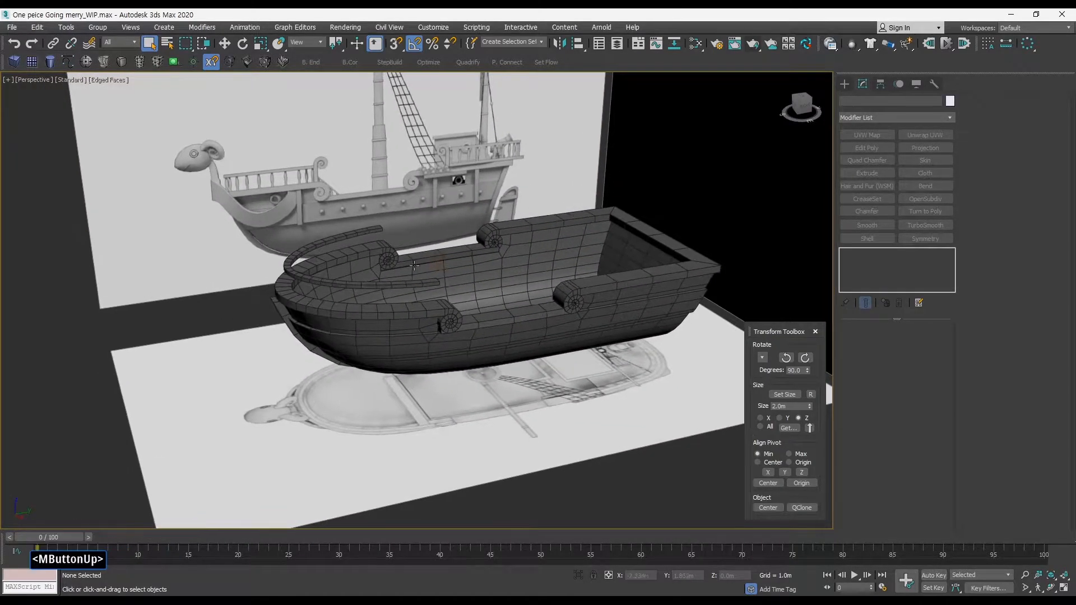
Create a cylinder beside the ship with a radius of about 0.28 m and a height of about 1.44 m
click(48, 63)
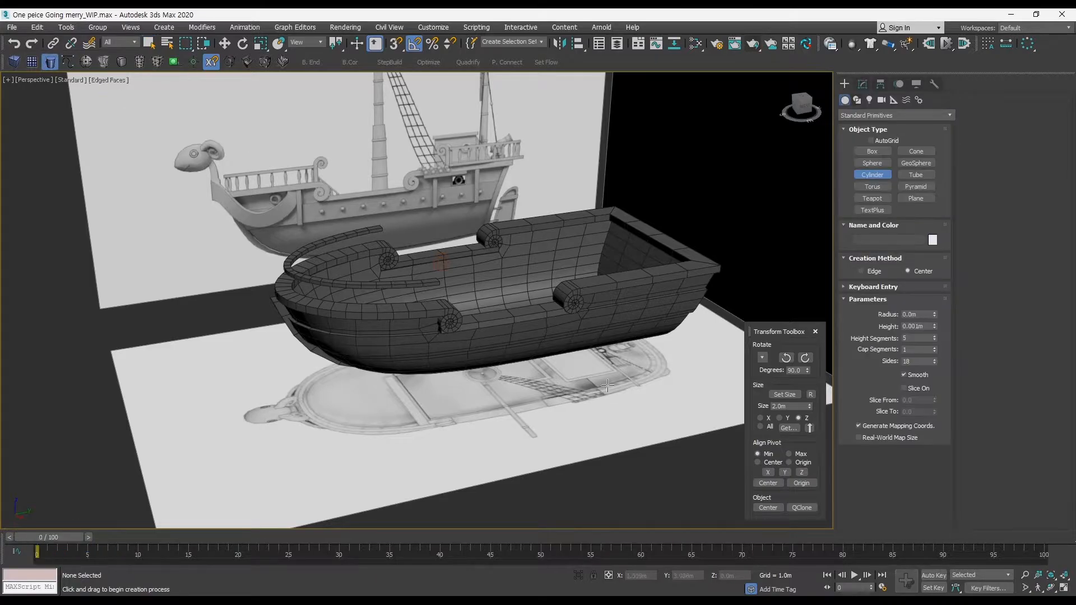
mouse_move(574, 427)
middle_down()
mouse_move(543, 384)
mouse_move(610, 387)
mouse_move(586, 389)
middle_up()
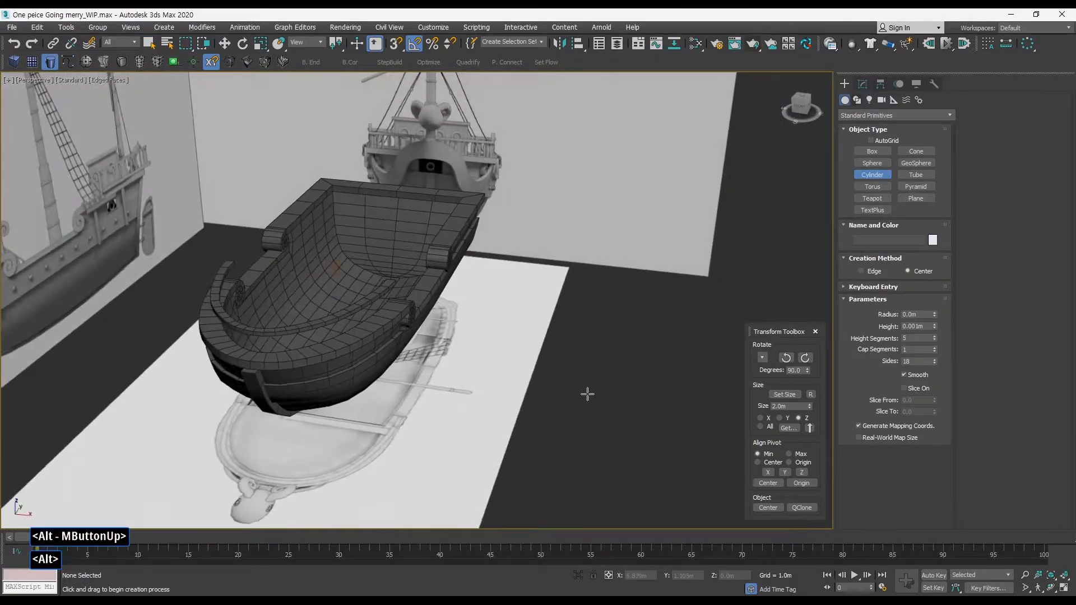
drag(588, 394, 597, 396)
right_click(597, 342)
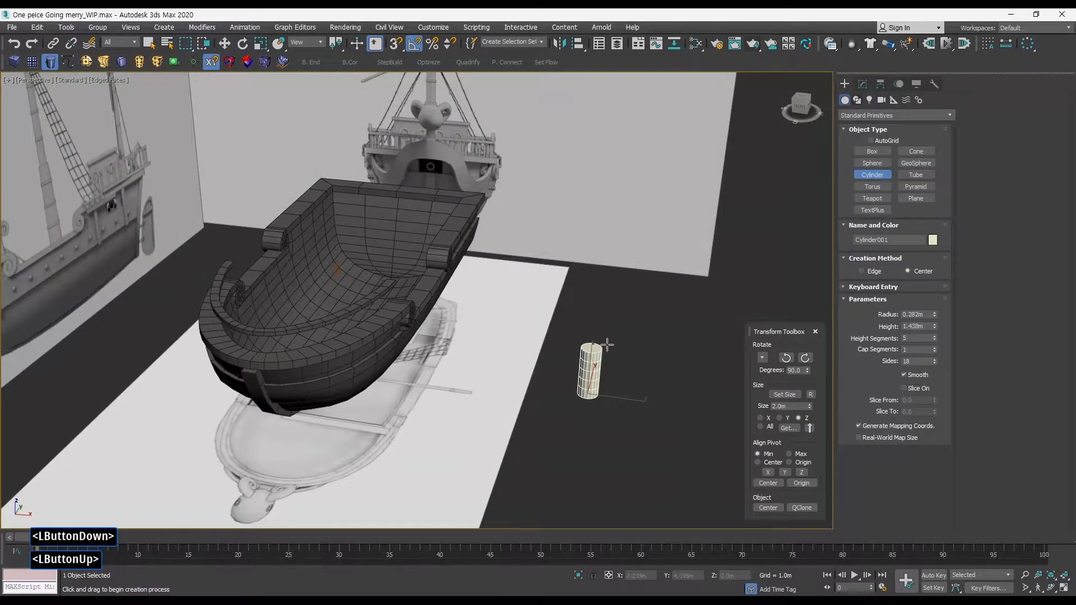
middle_drag(758, 273, 756, 260)
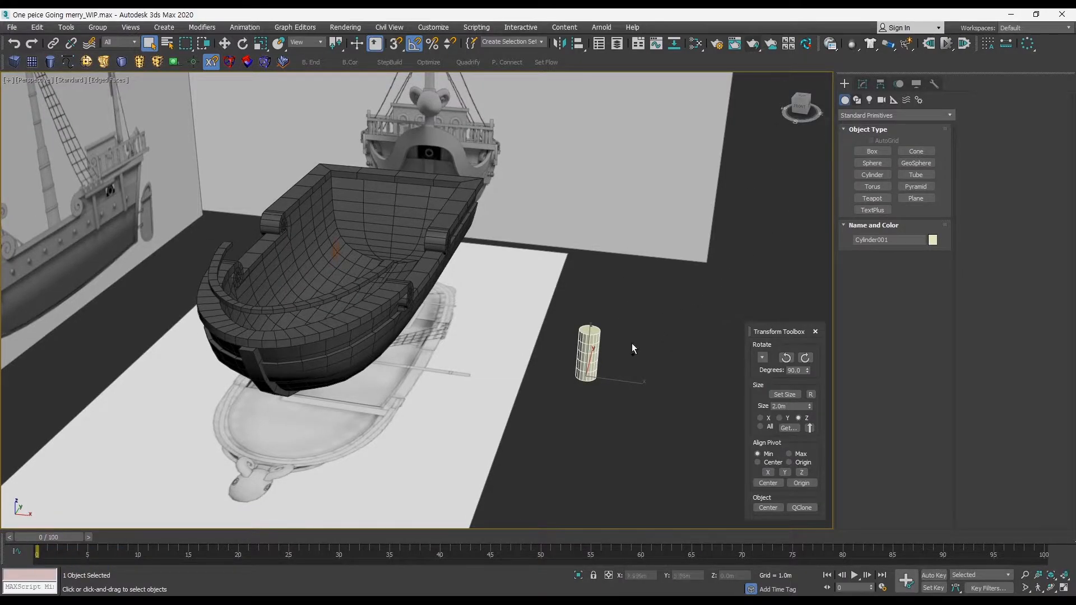
Convert the cylinder to an Editable Poly and isolate it in the view
key(ctrl+e)
alt+middle_drag(692, 352, 596, 344)
key(alt+q)
alt+middle_drag(595, 345, 600, 343)
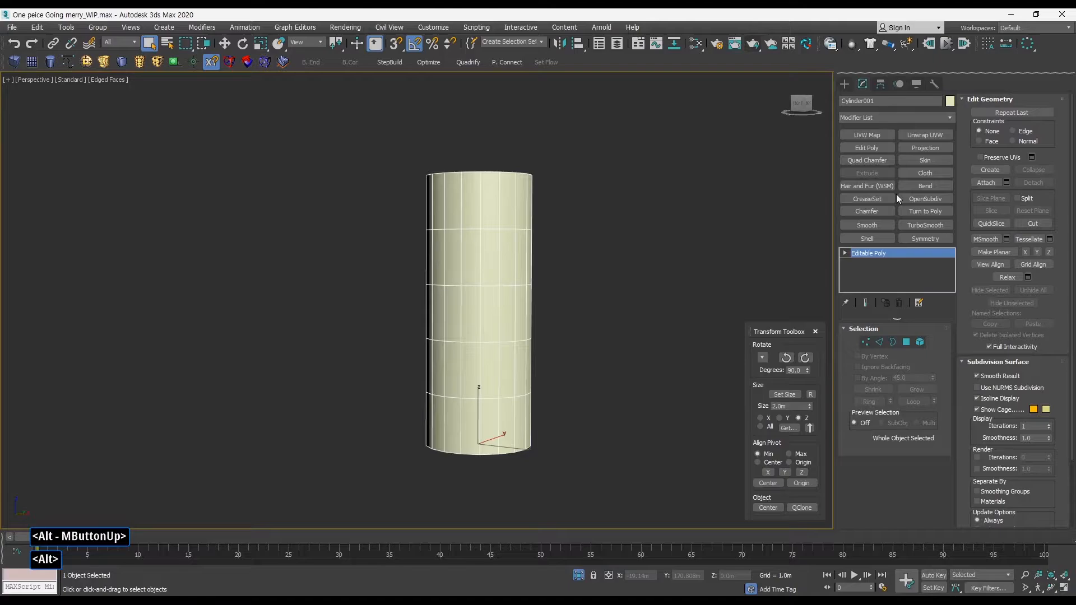
Set the cylinder's object colour to dark grey and rename the object as Pillar
click(949, 100)
click(600, 332)
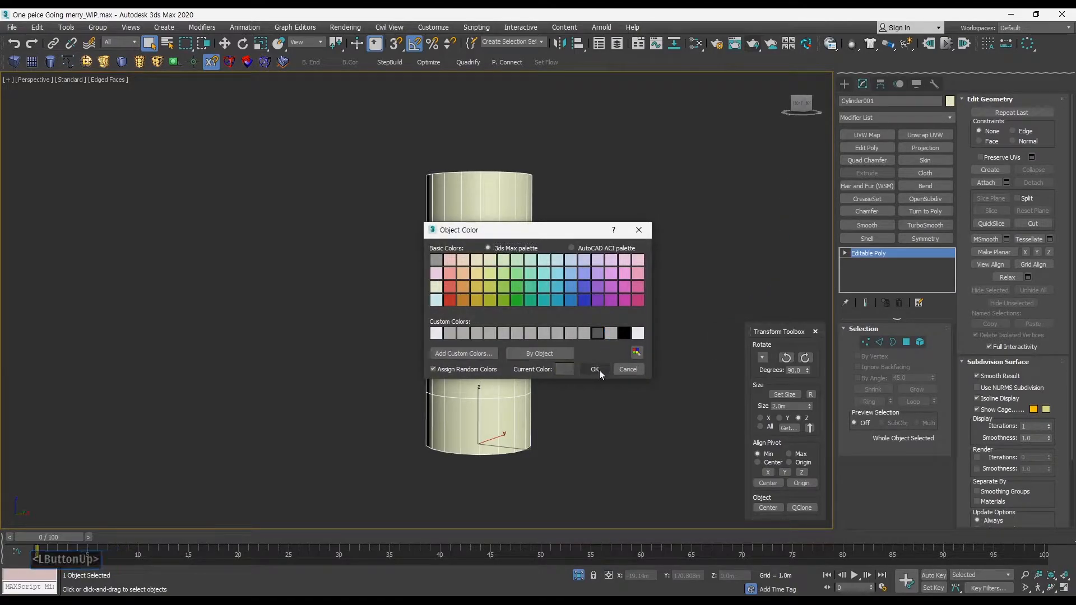
click(597, 369)
click(622, 396)
drag(637, 394, 449, 351)
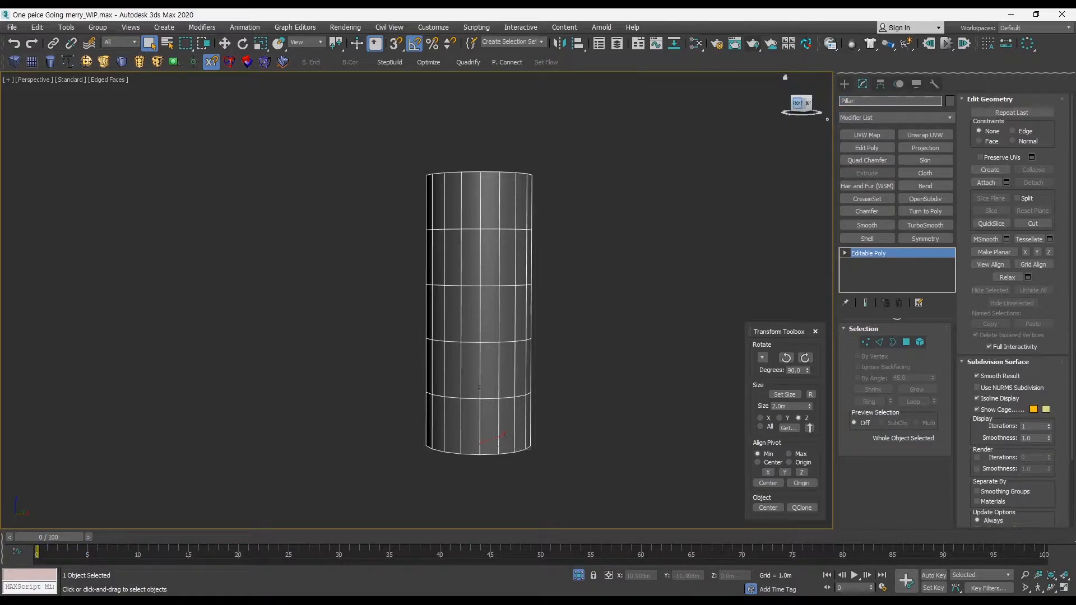
click(628, 362)
drag(633, 360, 427, 341)
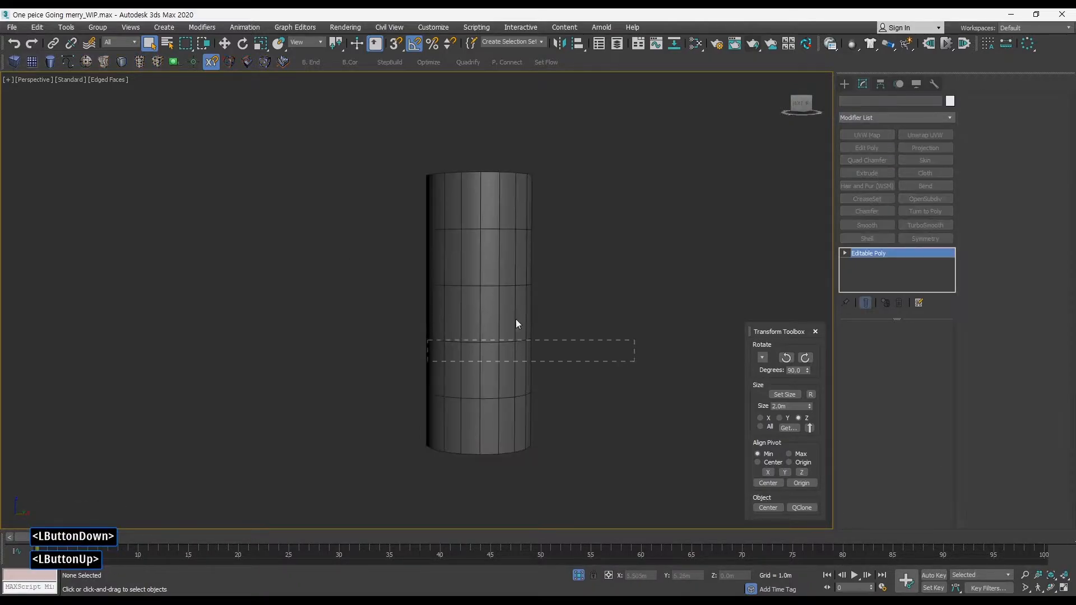
Open the Pillar for vertex editing and compare its proportions with the balusters in the reference images
alt+middle_drag(529, 312, 620, 320)
click(863, 342)
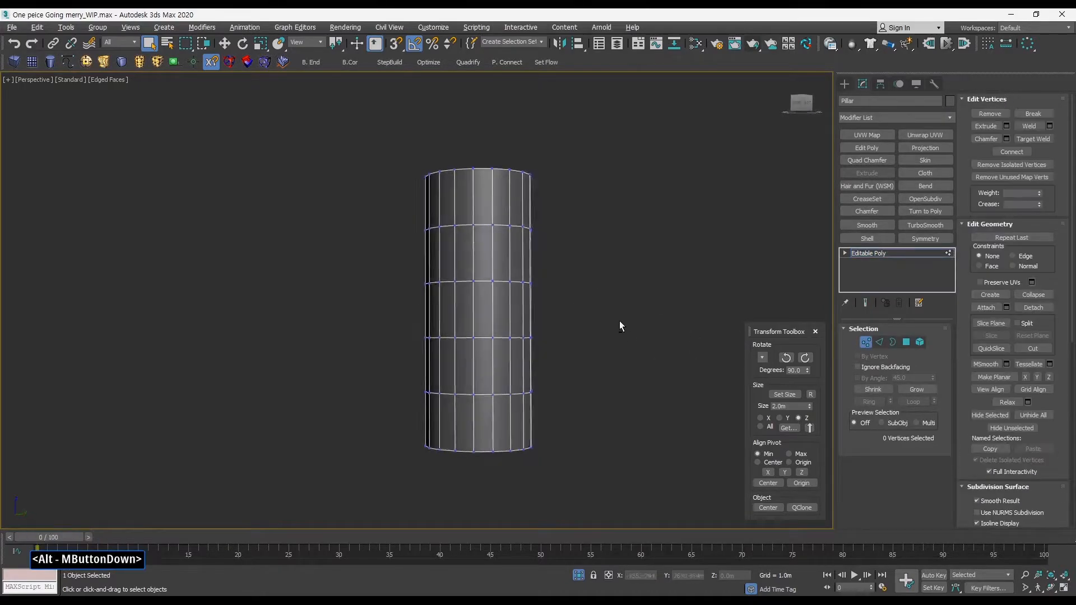
key(alt+w)
key(alt+w)
key(alt+q)
alt+middle_drag(603, 372, 629, 377)
key(alt+w)
key(alt+w)
key(alt+q)
Select the Pillar's two upper and two lower vertex rings and scale them inward, leaving a wider middle section
alt+middle_drag(629, 376, 597, 393)
key(F3)
ctrl+drag(334, 411, 334, 412)
key(F3)
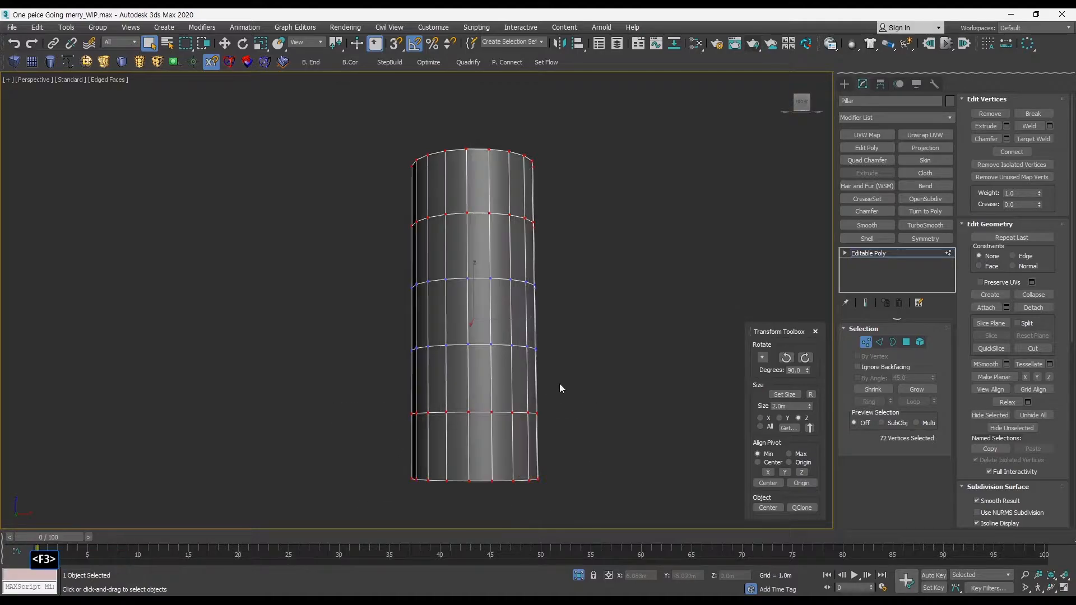
alt+middle_drag(559, 383, 552, 399)
key(F3)
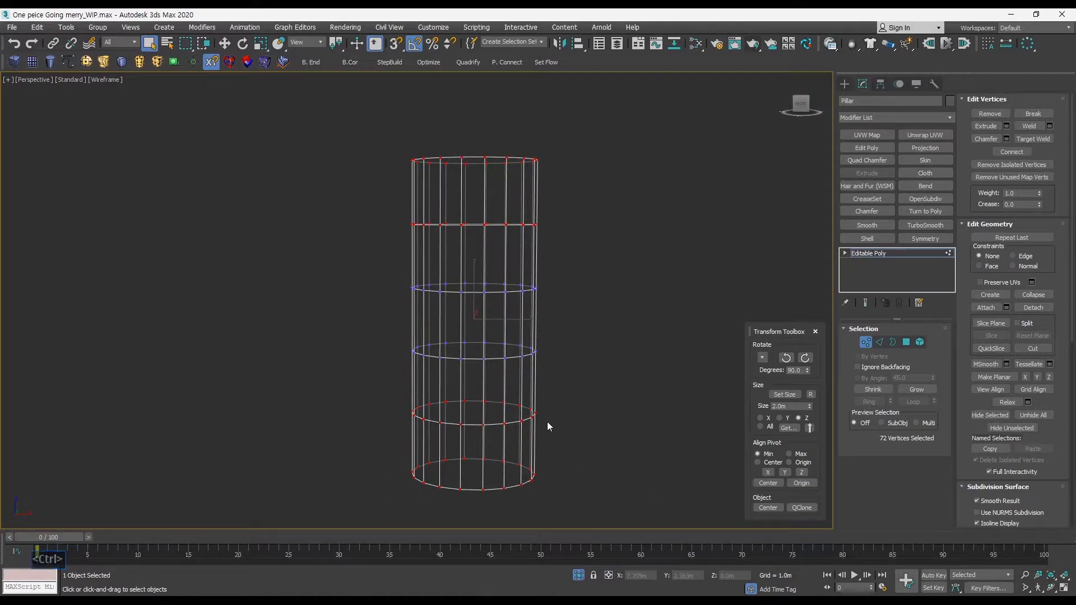
key(F3)
mouse_move(521, 404)
alt+middle_down()
mouse_move(509, 409)
mouse_move(521, 339)
alt+middle_up()
drag(507, 341, 484, 332)
alt+middle_drag(476, 305, 582, 361)
key(alt+w)
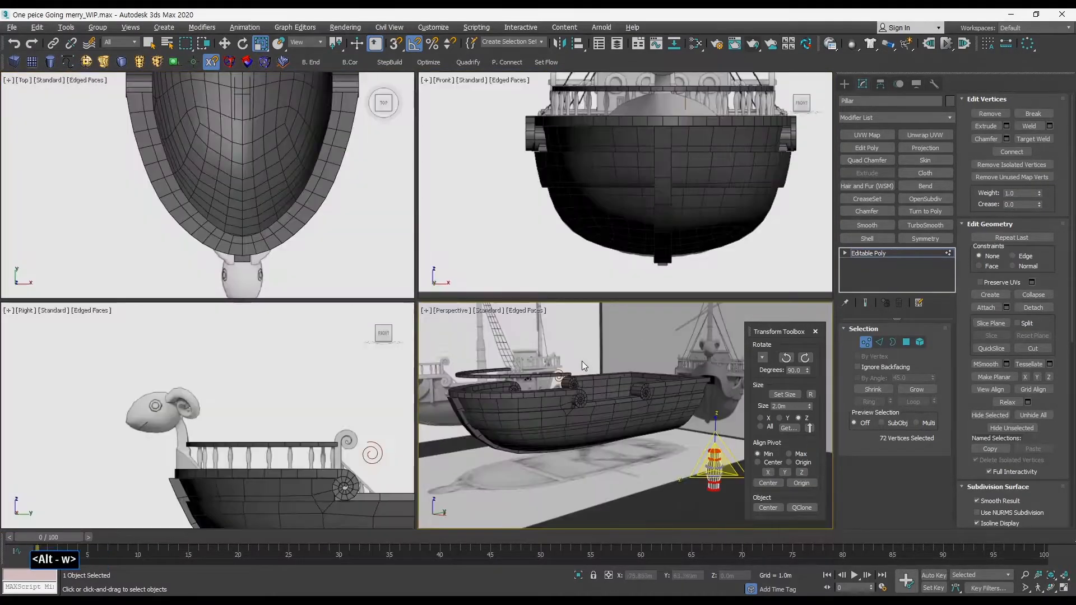
key(alt+w)
key(alt+q)
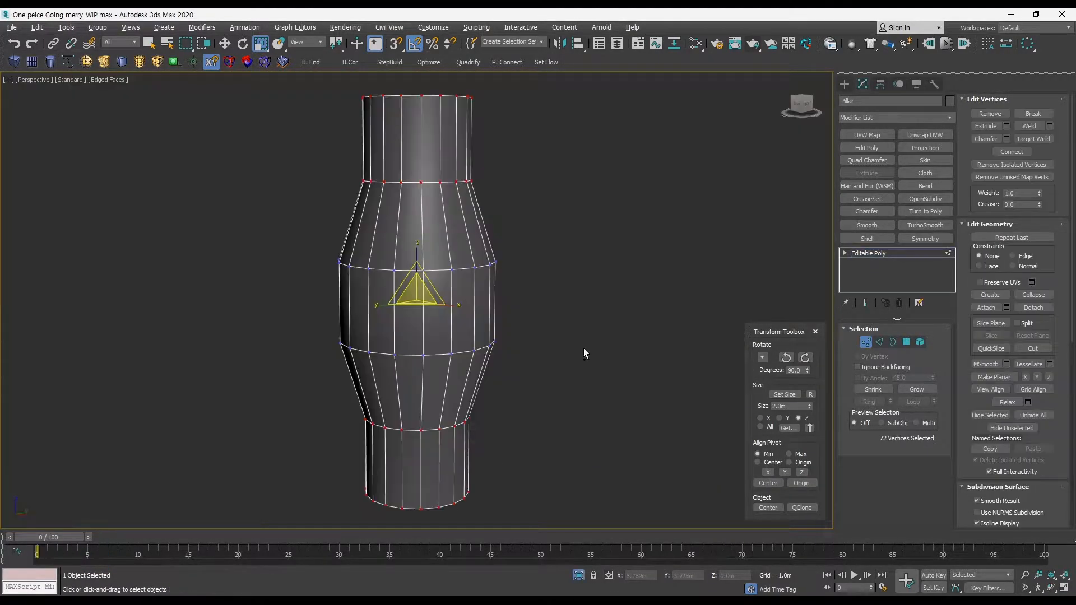
ctrl+alt+middle_drag(583, 348, 650, 349)
key(q)
key(q)
click(866, 342)
key(alt+w)
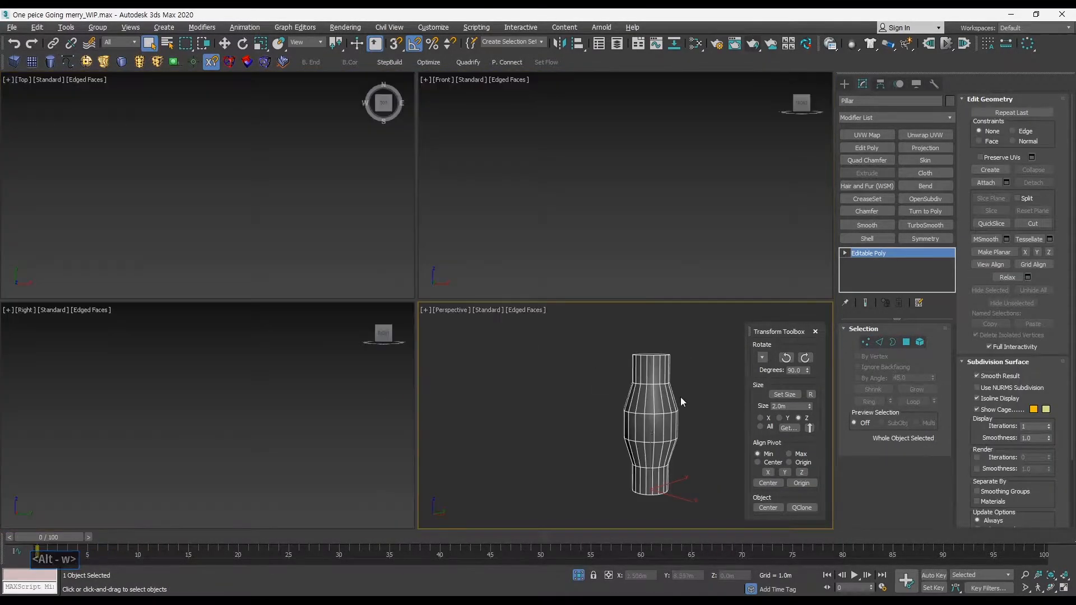
key(alt+w)
key(alt+q)
ctrl+alt+middle_drag(661, 377, 590, 352)
alt+middle_drag(589, 352, 611, 366)
middle_drag(602, 362, 605, 363)
Scale the whole Pillar down uniformly to nearer baluster size and reset its transform
key(r)
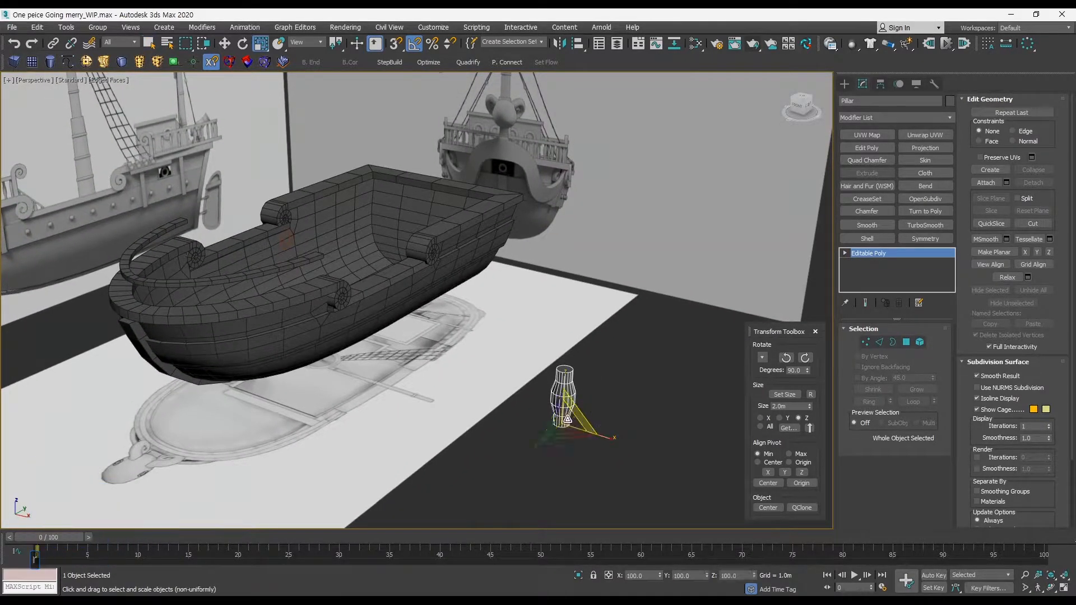
drag(570, 421, 590, 442)
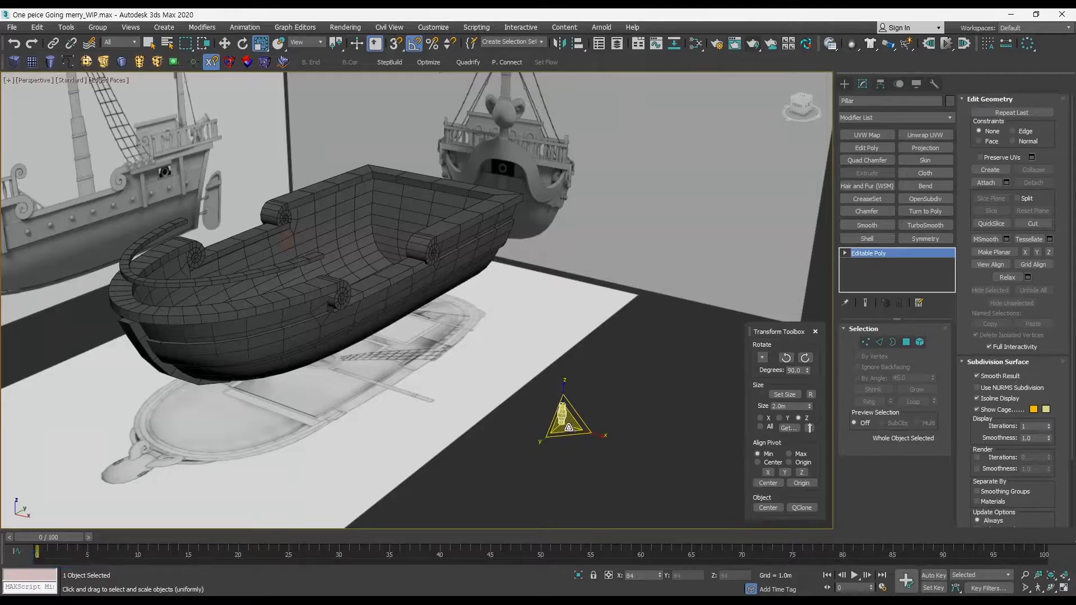
key(r)
drag(562, 370, 574, 369)
key(w)
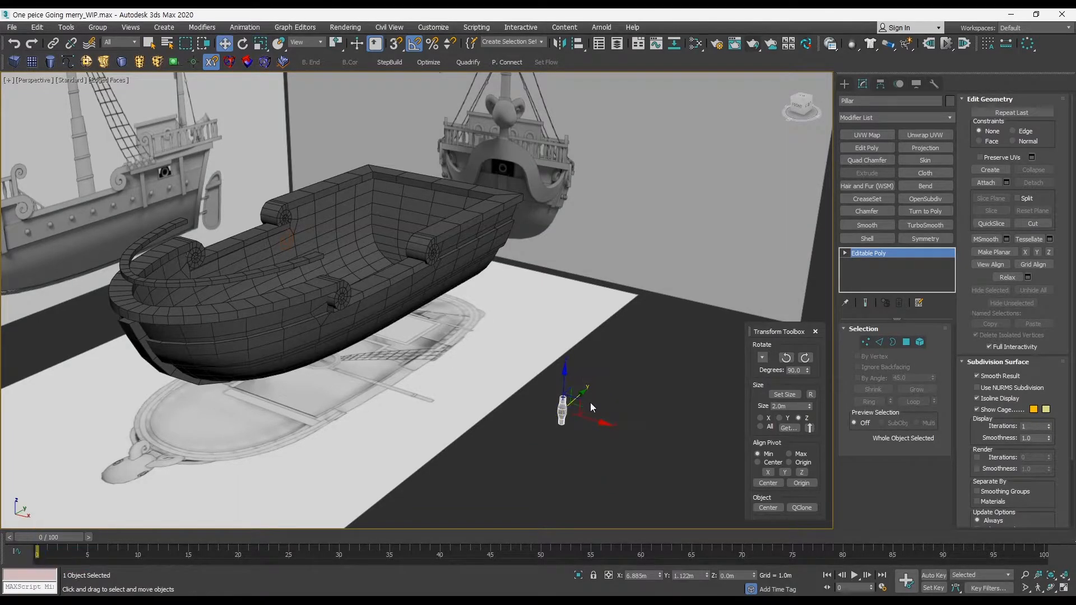
ctrl+alt+middle_drag(590, 403, 576, 400)
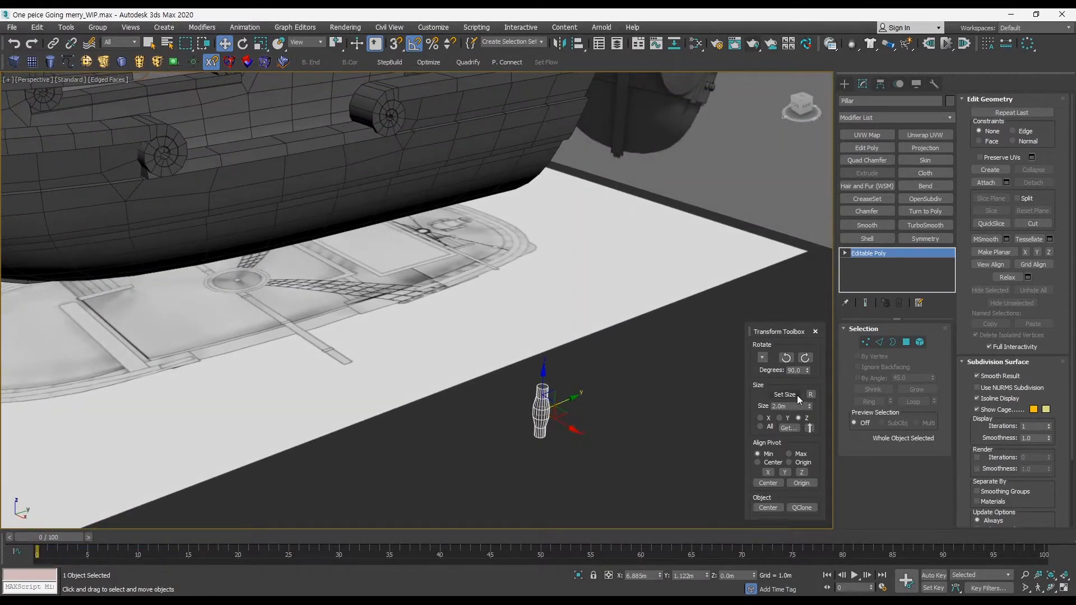
click(811, 395)
ctrl+alt+middle_drag(654, 399, 650, 399)
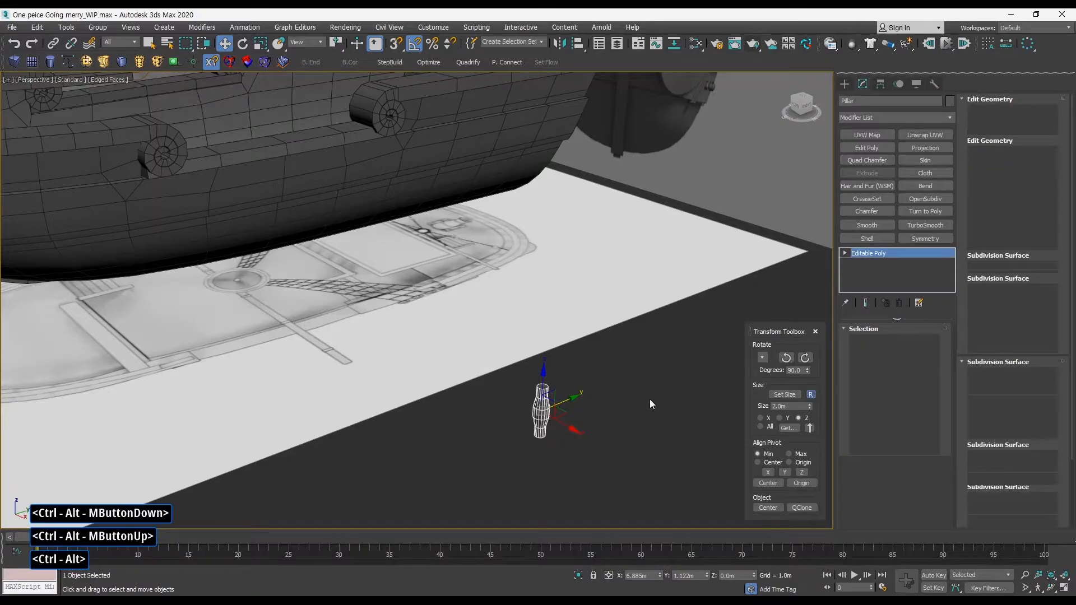
Try uniform scaling on the Pillar's element and on the whole object to test the reset transform
click(920, 342)
middle_drag(620, 468, 547, 405)
key(r)
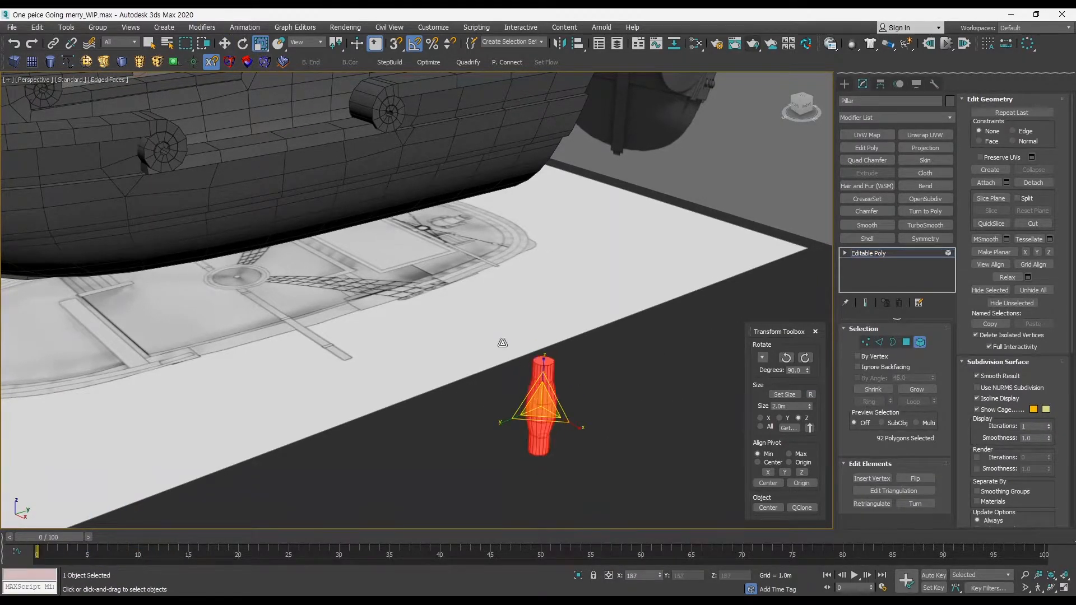
key(q)
click(919, 342)
middle_drag(588, 366, 597, 373)
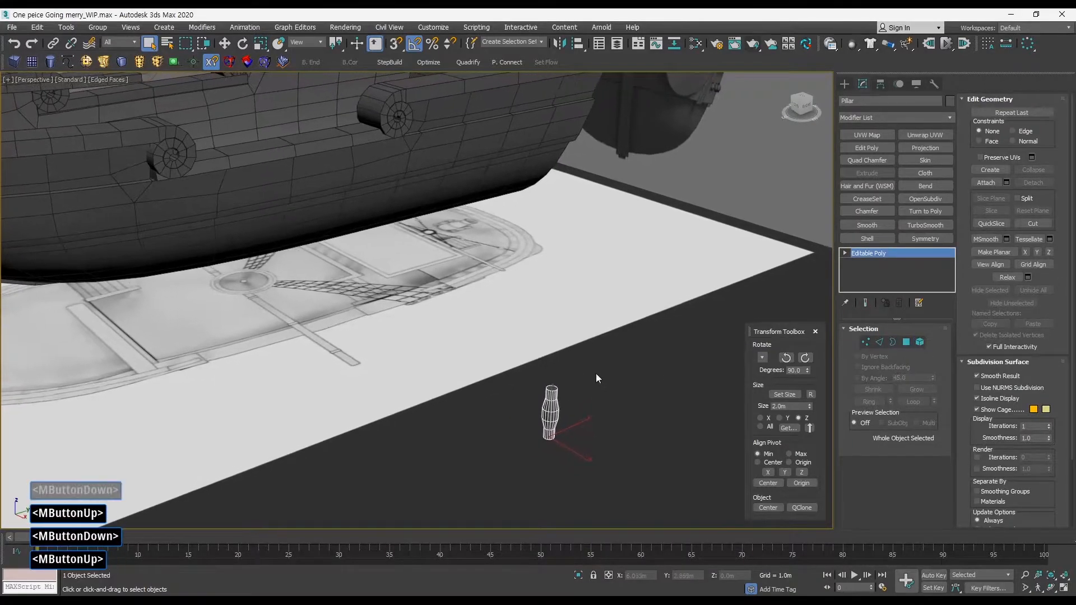
key(r)
drag(529, 432, 538, 404)
key(ctrl+z)
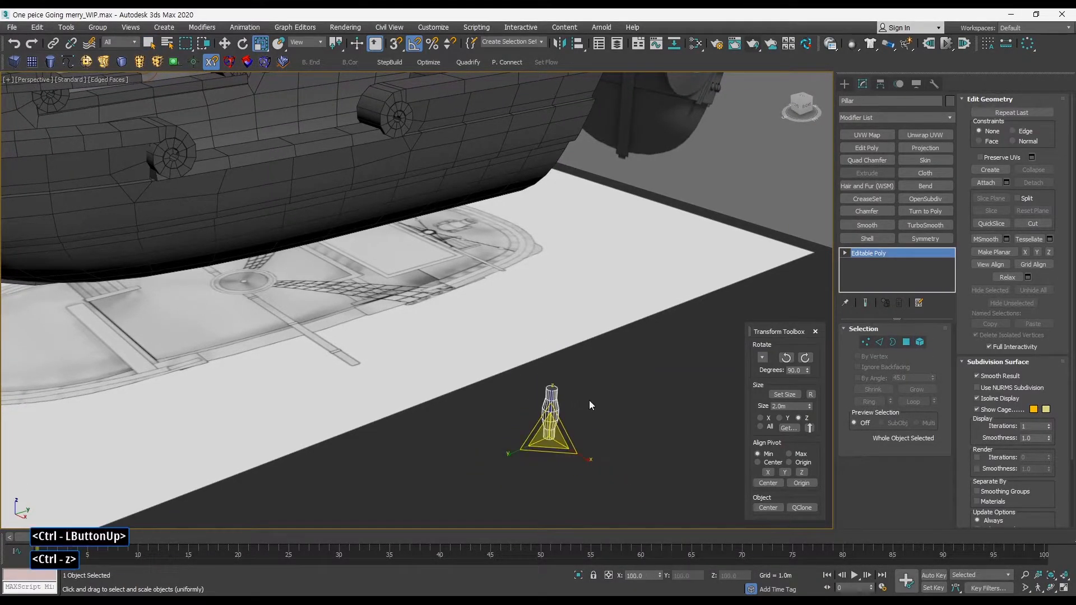
Reset the Pillar's transform and align its pivot to the object's minimum on the Z axis
key(w)
click(811, 394)
ctrl+alt+middle_drag(608, 413, 538, 352)
alt+middle_drag(538, 352, 722, 395)
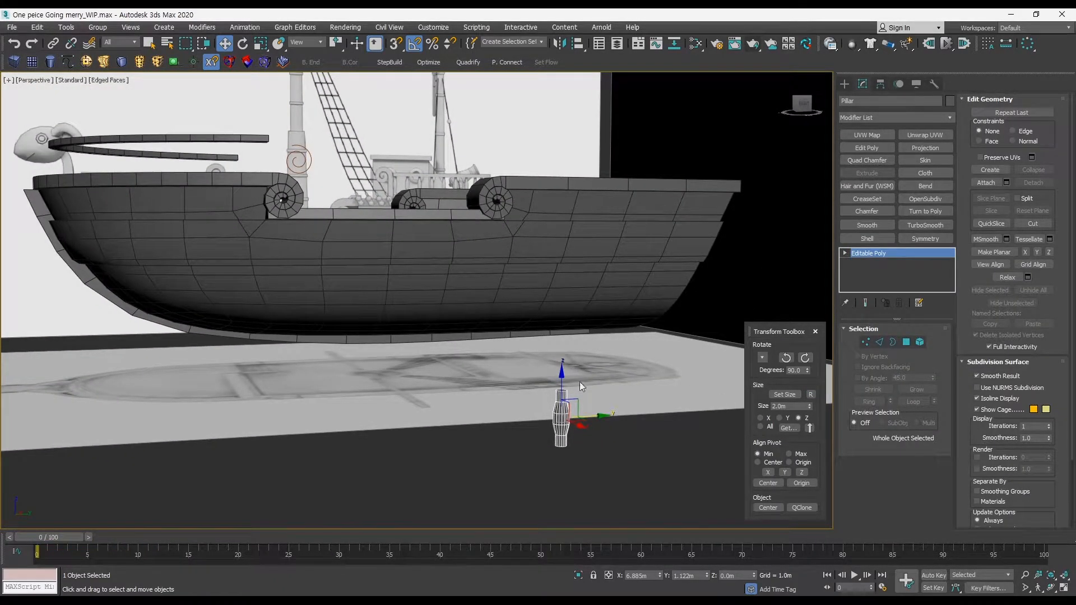
click(802, 472)
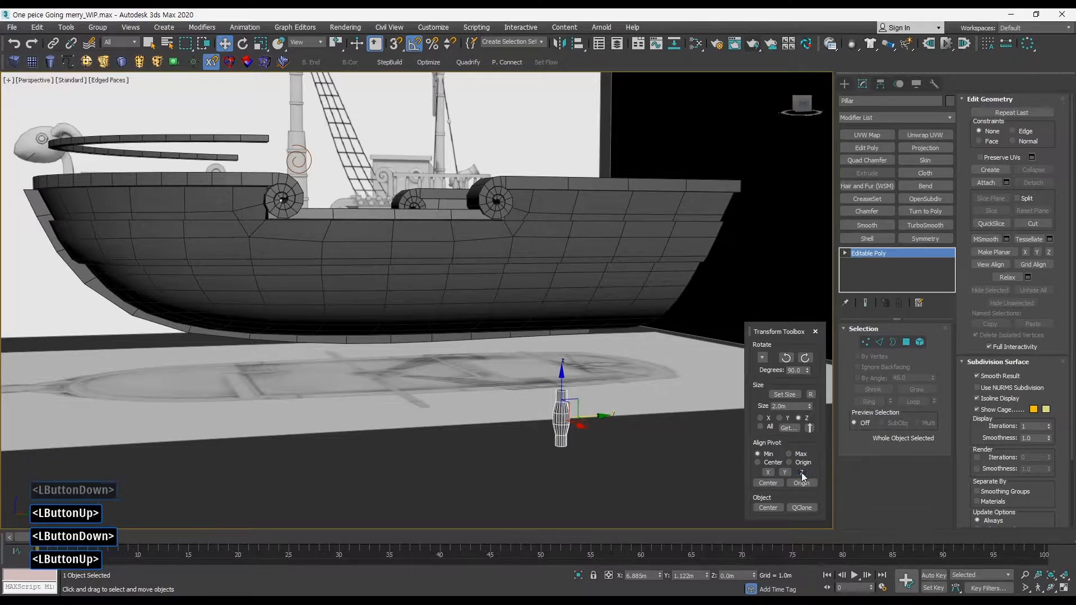
Inspect the isolated Pillar's pivot and make transforms use the pivot point as their centre
alt+middle_drag(611, 437, 596, 457)
key(alt+q)
alt+right_click(476, 316)
key(Escape)
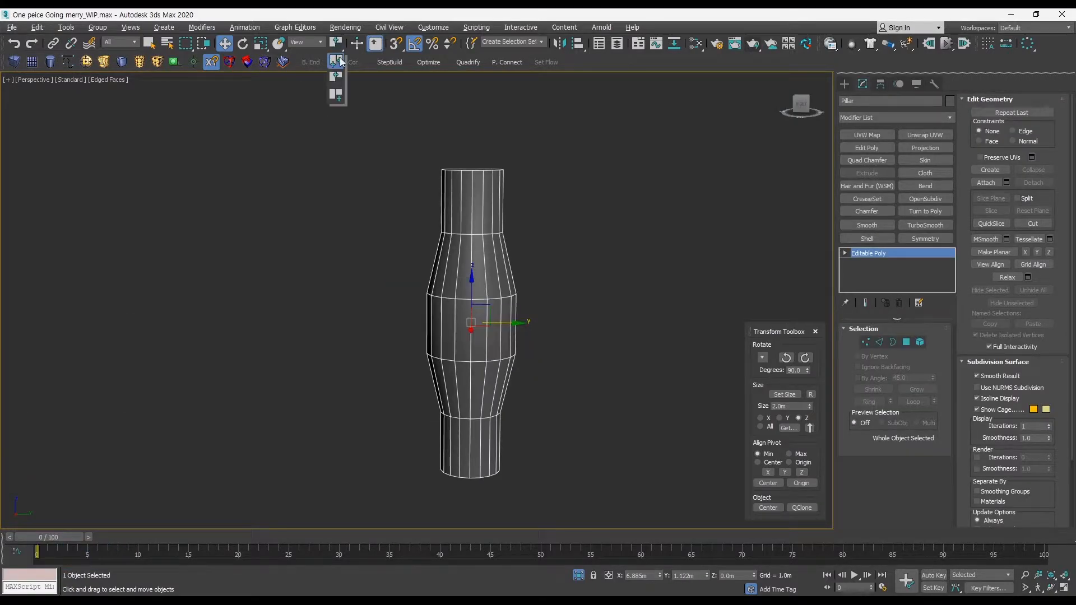
click(340, 59)
ctrl+alt+middle_drag(493, 303, 563, 371)
key(alt+q)
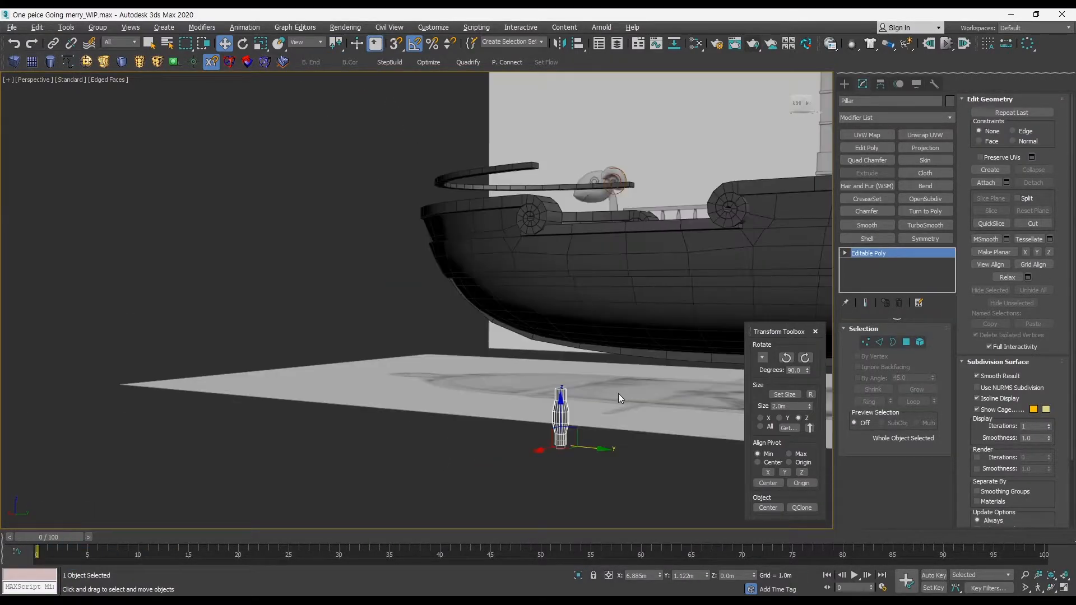
ctrl+alt+middle_drag(618, 393, 387, 159)
drag(335, 45, 338, 68)
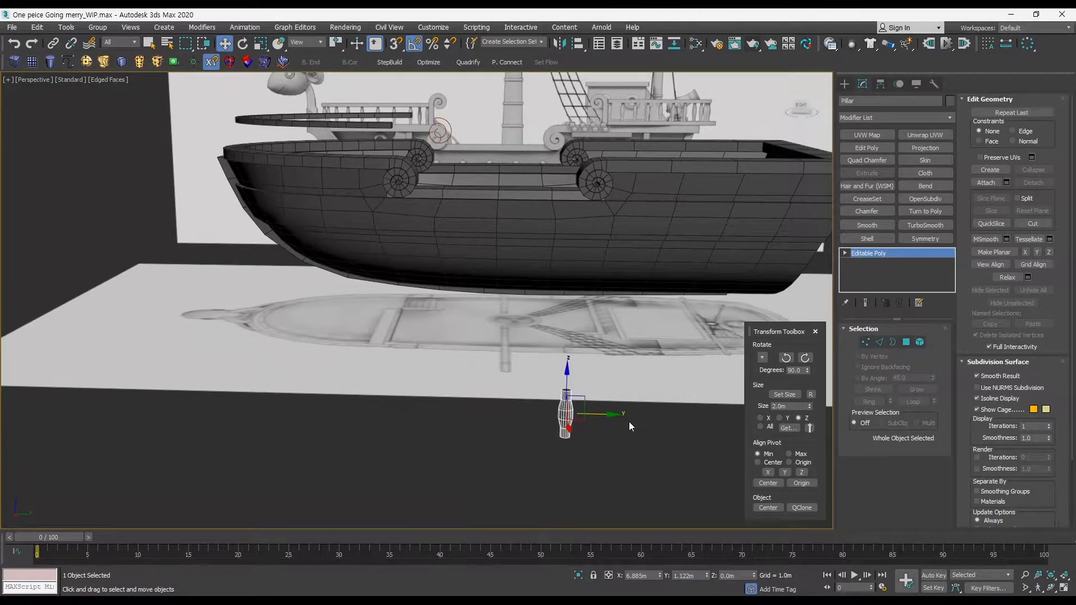
middle_drag(629, 422, 584, 386)
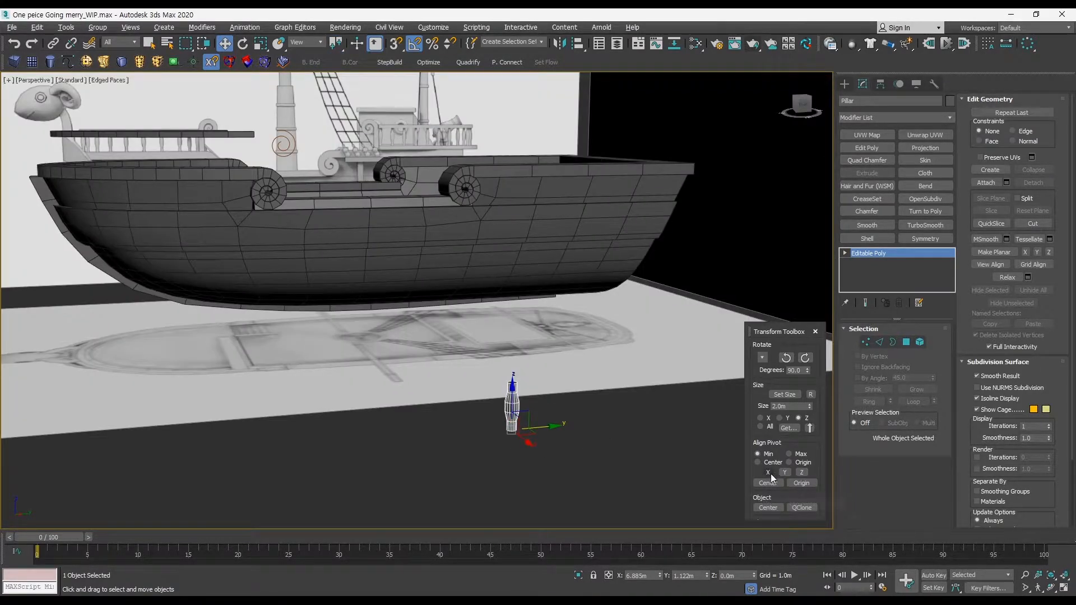
Select the Pillar and move it in the Top view from beside the hull to the ground near the bow
alt+middle_drag(551, 424, 515, 408)
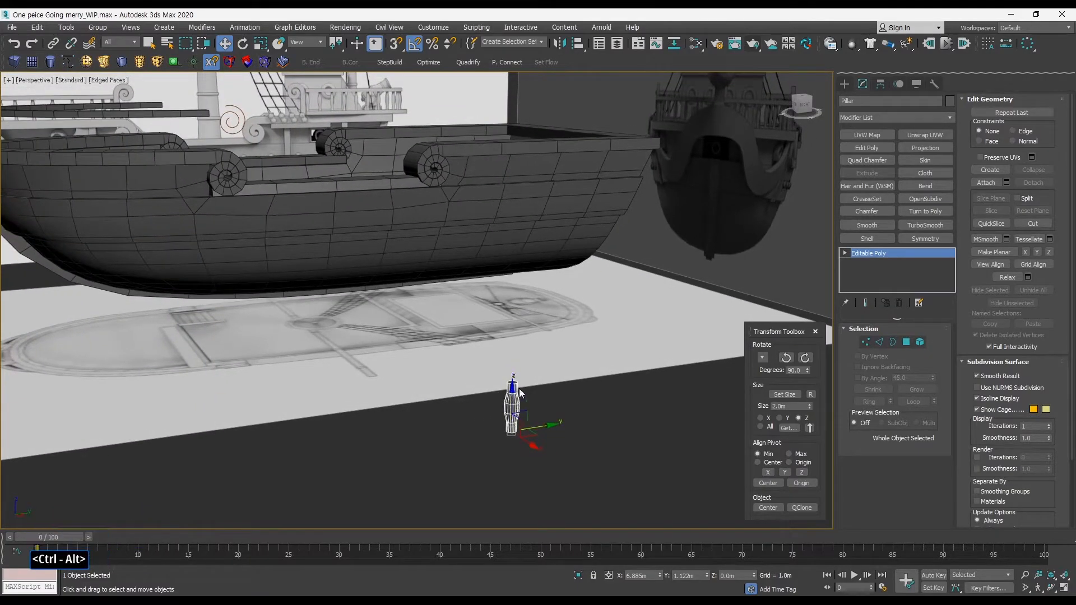
middle_drag(621, 414, 643, 444)
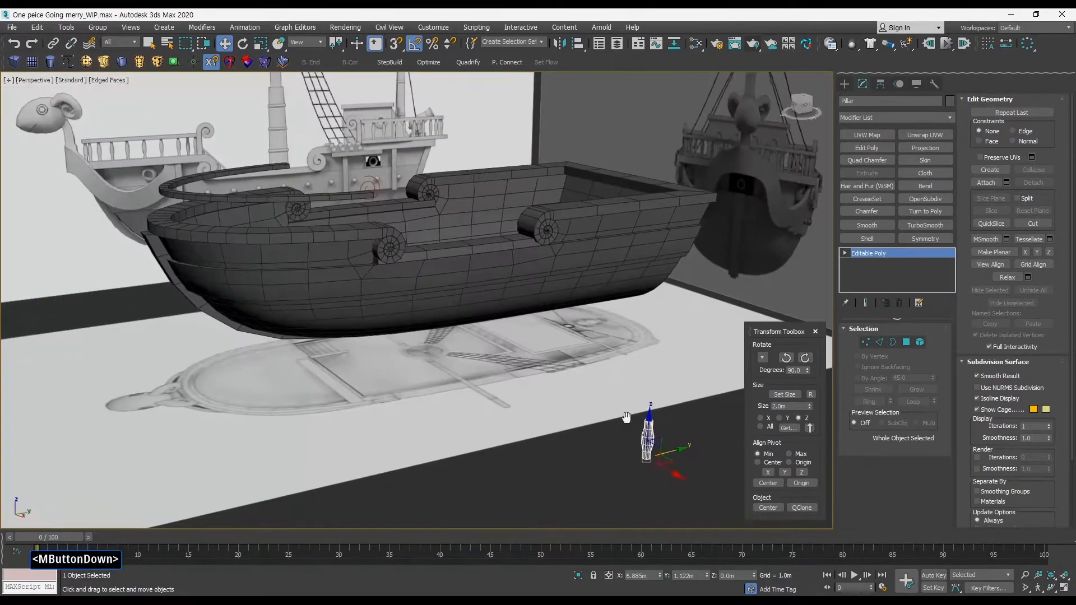
middle_drag(614, 418, 630, 450)
alt+middle_drag(578, 392, 537, 432)
middle_drag(535, 330, 527, 398)
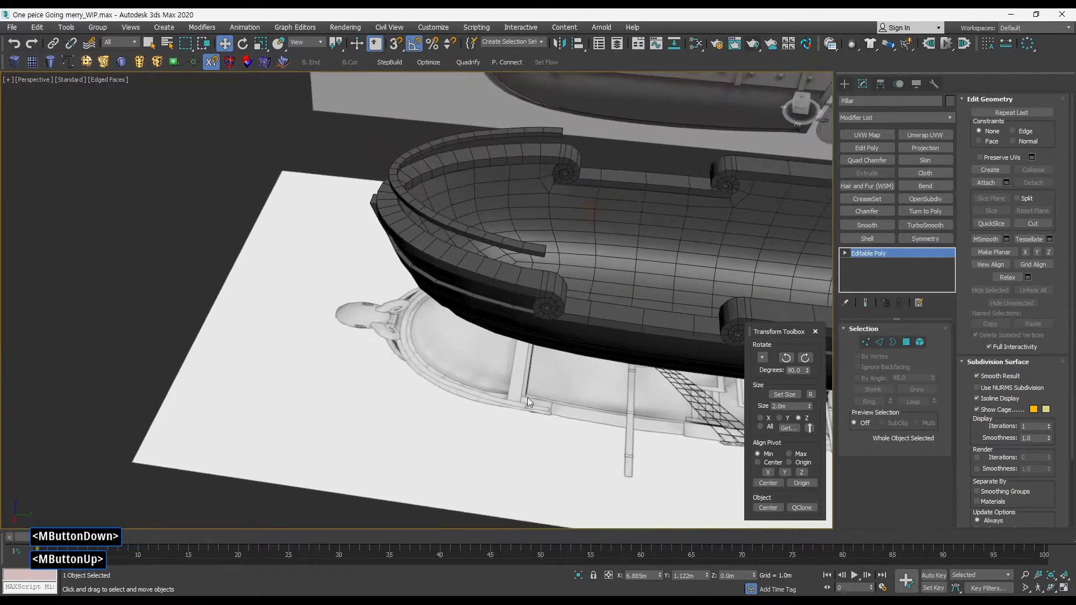
middle_drag(536, 269, 529, 328)
middle_drag(430, 287, 491, 338)
click(290, 243)
drag(493, 403, 572, 441)
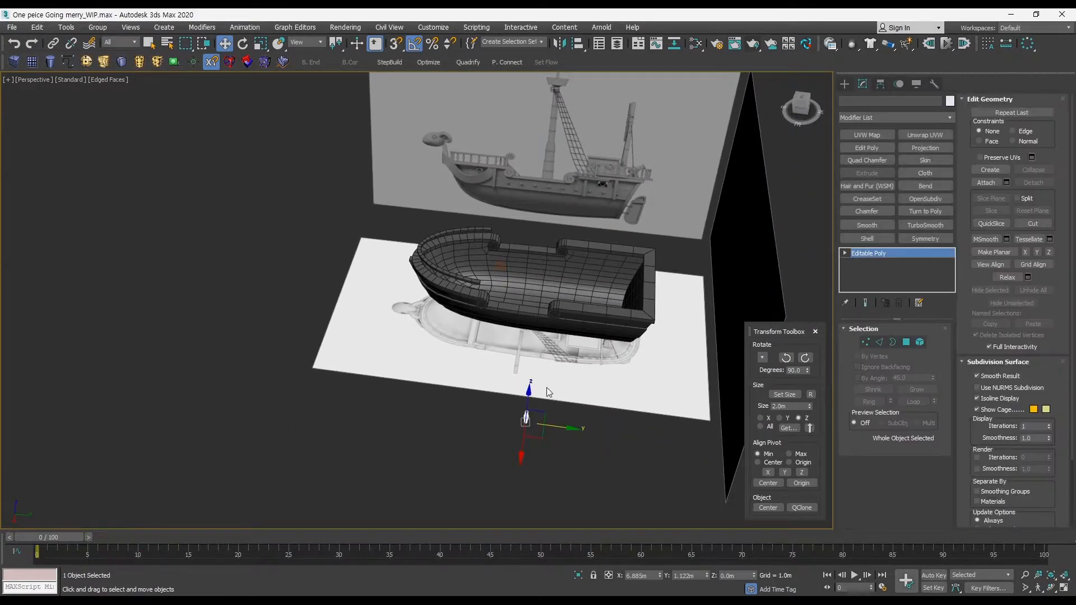
key(alt+w)
key(alt+w)
ctrl+alt+middle_drag(329, 239, 443, 357)
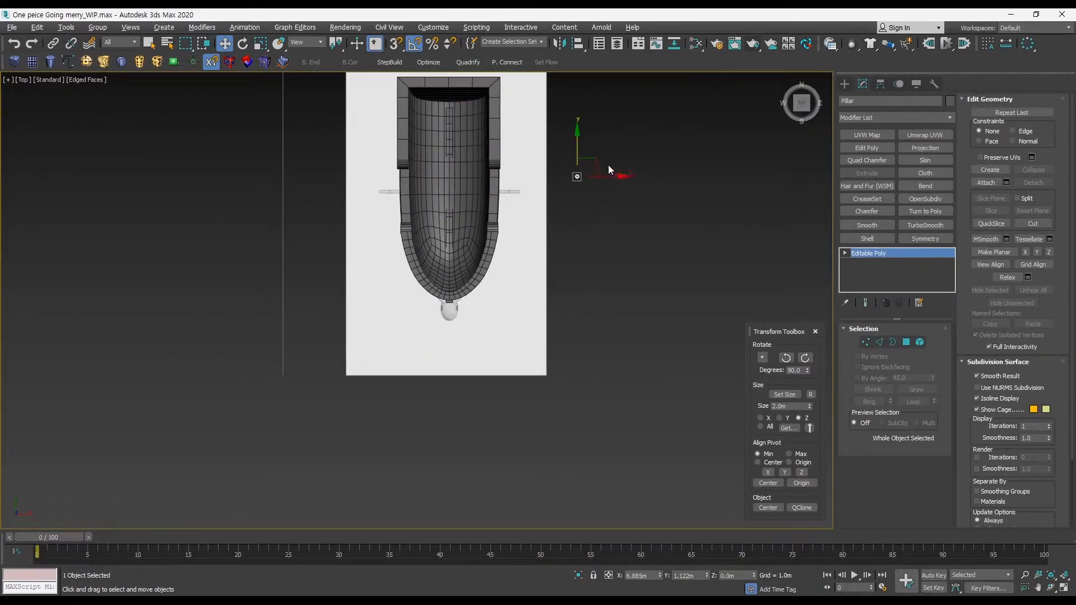
key(alt+w)
key(alt+w)
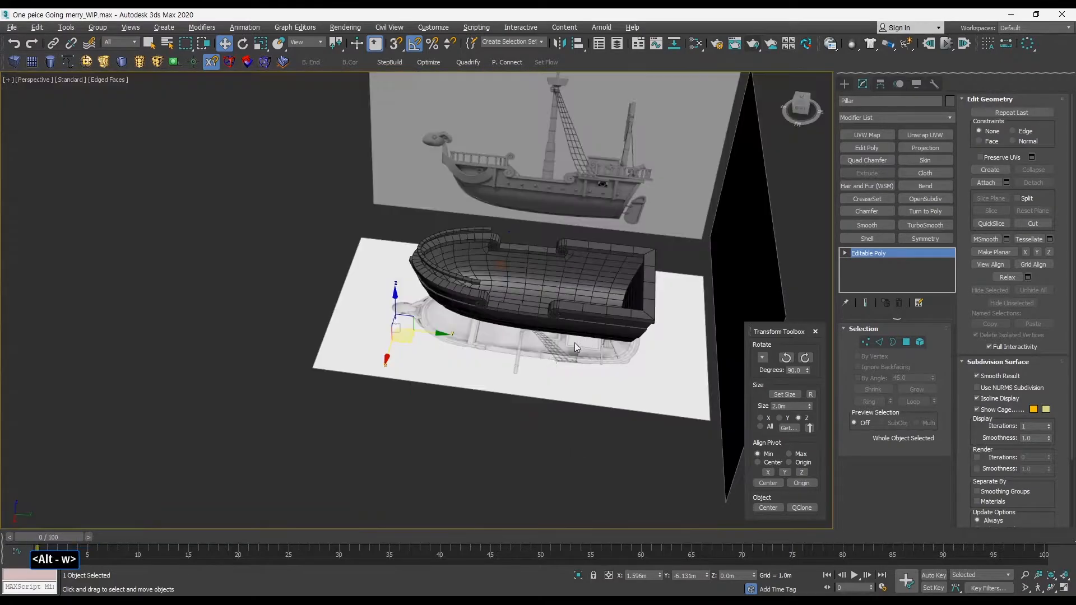
Raise the Pillar from the ground plane to around the height of the bow railing
alt+middle_drag(574, 342, 406, 285)
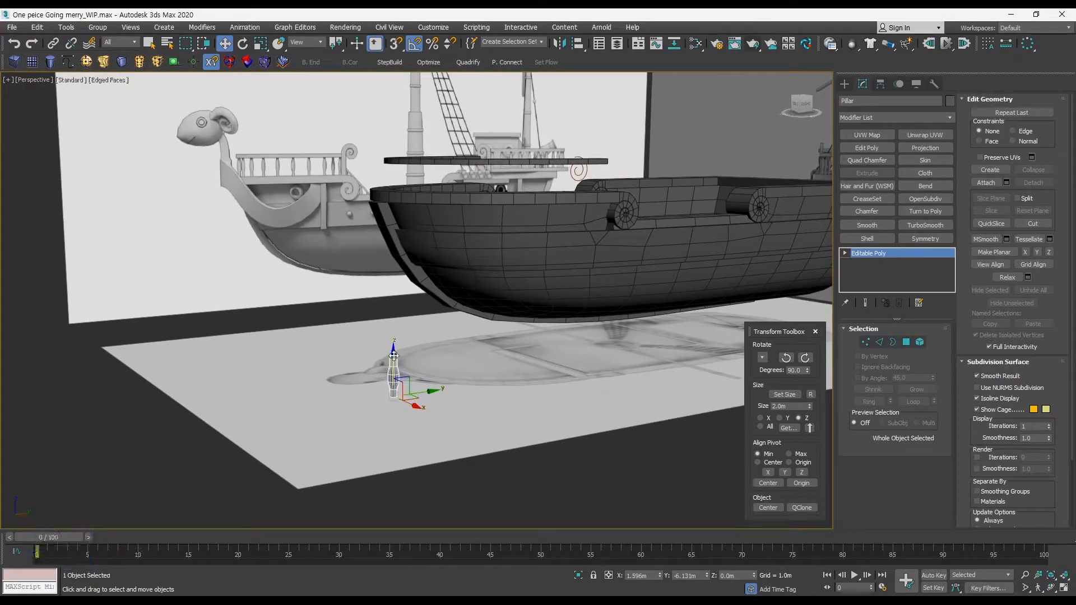
drag(393, 353, 360, 104)
middle_drag(360, 103, 317, 227)
alt+middle_drag(316, 227, 394, 318)
drag(365, 290, 394, 196)
alt+middle_drag(395, 221, 470, 201)
middle_drag(471, 200, 424, 276)
click(378, 273)
click(359, 219)
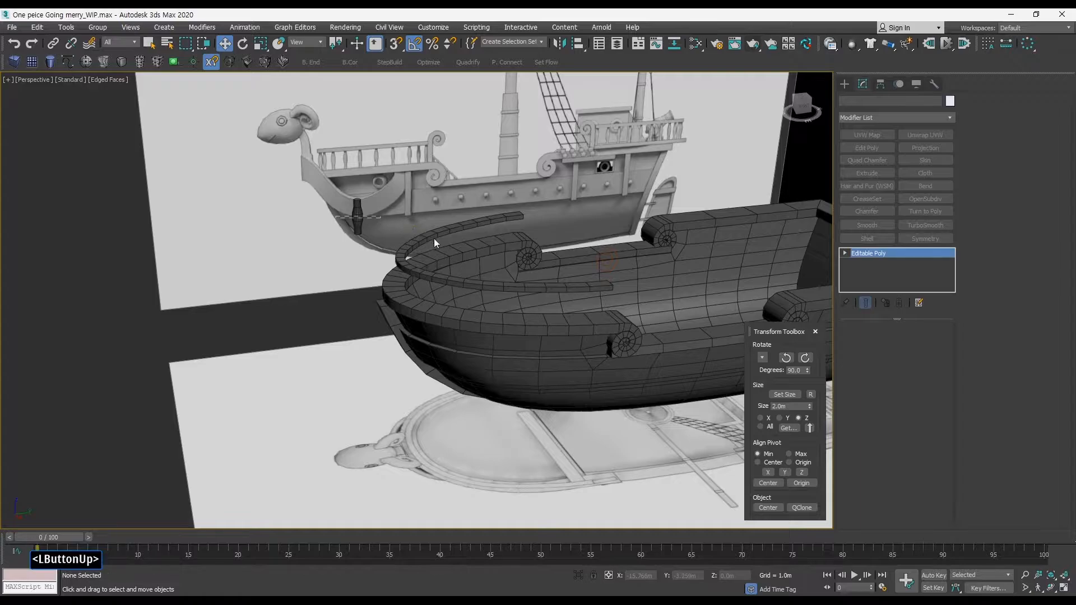
Move the Pillar in the Top view onto the side handrail next to the bow's scroll ornament
key(alt+w)
key(alt+w)
middle_drag(319, 210, 395, 376)
drag(385, 384, 499, 271)
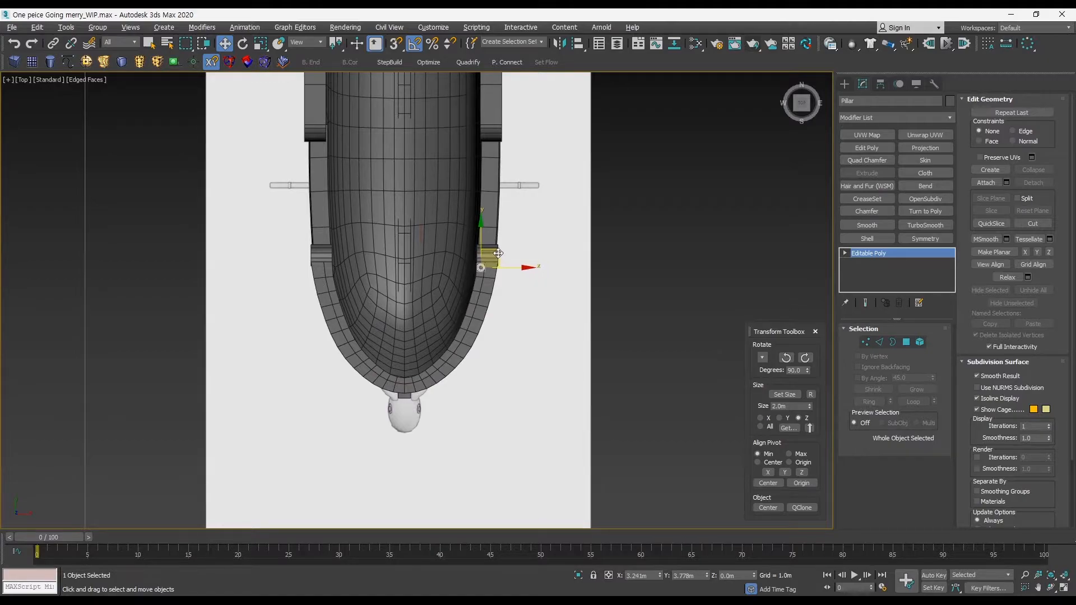
Reposition the Pillar in the Right view near the rear end of the railing strip, above the handrail
key(alt+w)
middle_click(372, 368)
key(alt+w)
middle_drag(334, 345, 335, 331)
ctrl+alt+middle_drag(660, 324, 495, 308)
drag(482, 293, 471, 376)
ctrl+alt+middle_drag(469, 349, 471, 328)
Scale the Pillar uniformly to about 69.7 percent to match the gap between the handrail and the railing strip
key(alt+w)
middle_click(548, 365)
key(alt+w)
middle_drag(531, 342, 440, 350)
ctrl+alt+middle_drag(440, 351, 546, 333)
key(r)
drag(521, 354, 534, 374)
key(w)
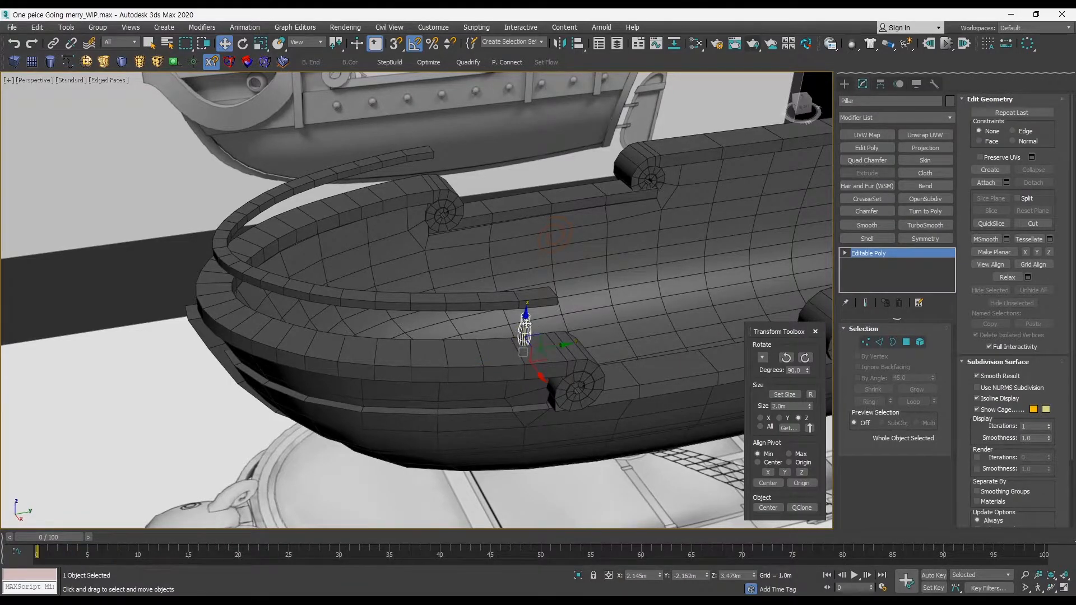
Raise the Pillar in the Right view so it stands on the handrail beside the last reference balusters
alt+middle_drag(519, 312, 494, 276)
key(alt+w)
middle_click(288, 424)
key(alt+w)
mouse_move(409, 362)
middle_down()
mouse_move(420, 350)
mouse_move(412, 351)
middle_up()
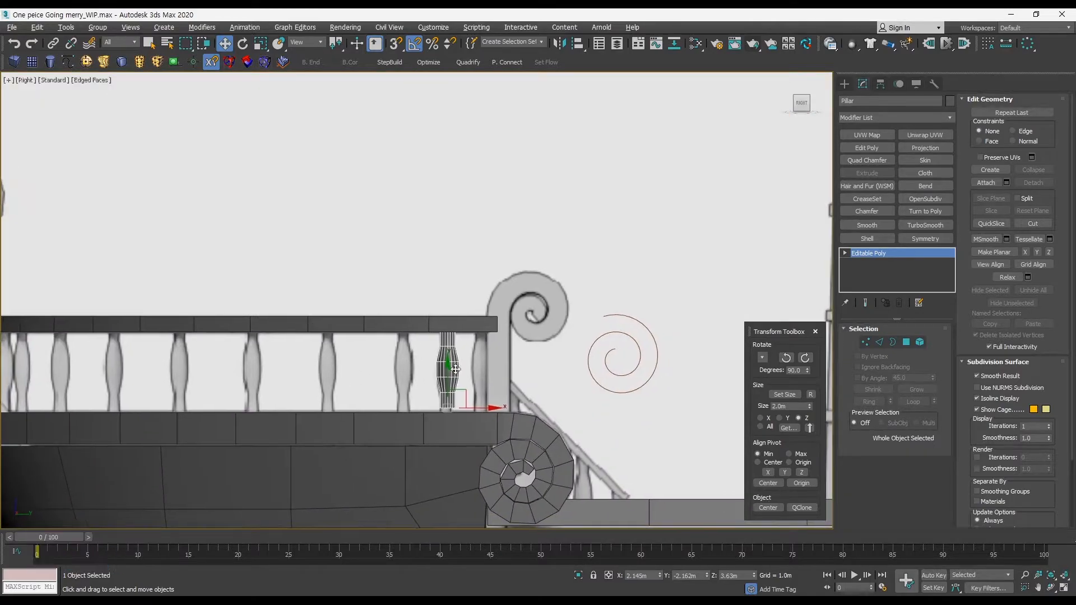
drag(450, 376, 452, 377)
middle_drag(451, 377, 455, 381)
middle_drag(455, 381, 464, 362)
Stretch the Pillar slightly in height and lower it to about Z 3.59 m so it spans the railing gap
key(r)
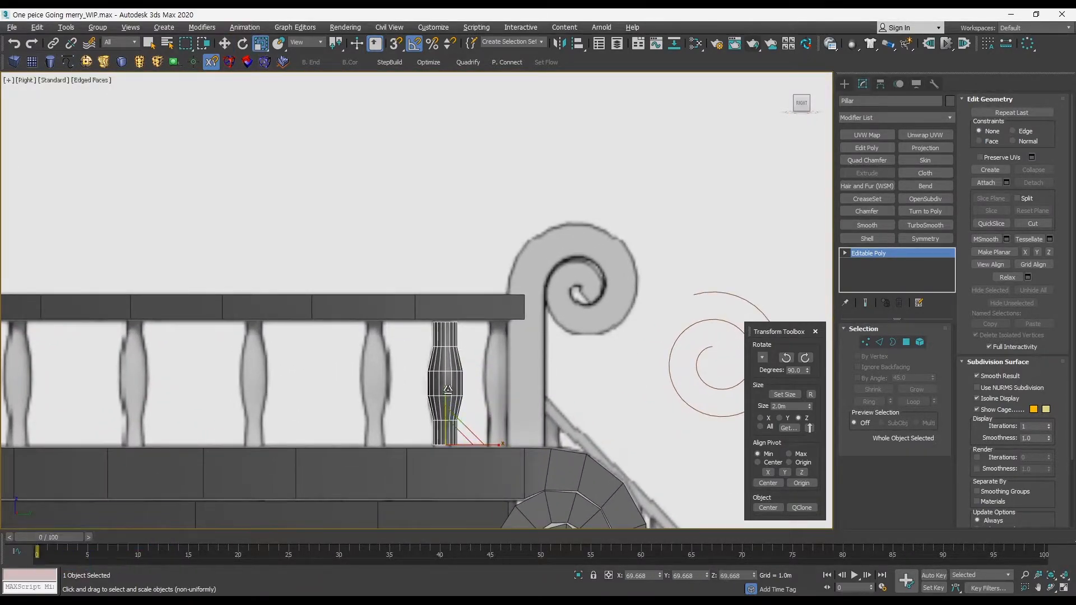
drag(445, 392, 446, 406)
key(w)
key(F3)
key(F3)
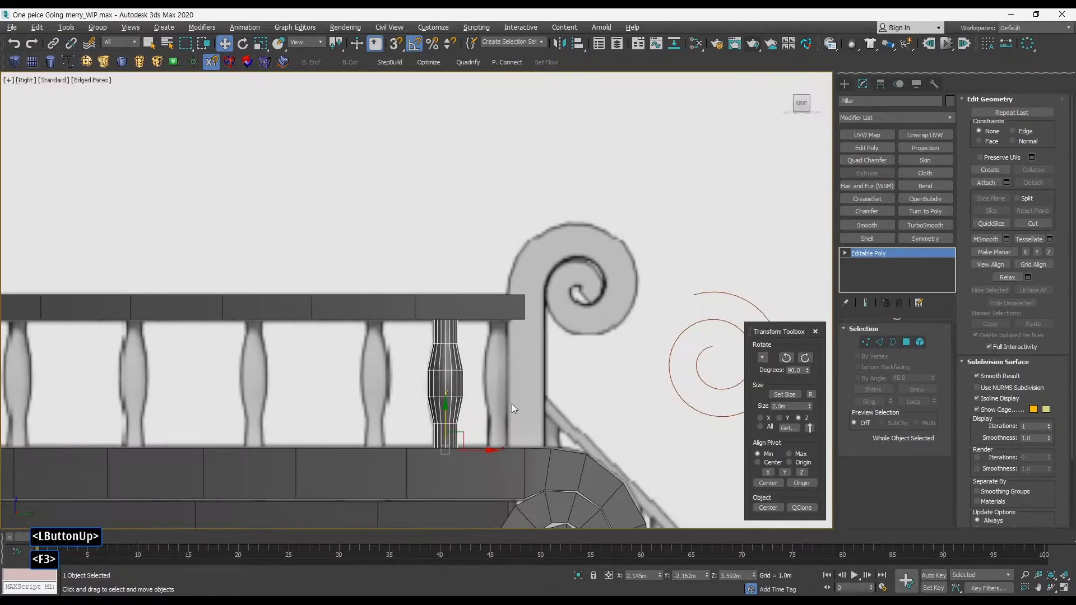
Reset the fitted Pillar's transform and get ready to move it along the railing
key(q)
click(810, 395)
click(810, 395)
click(811, 395)
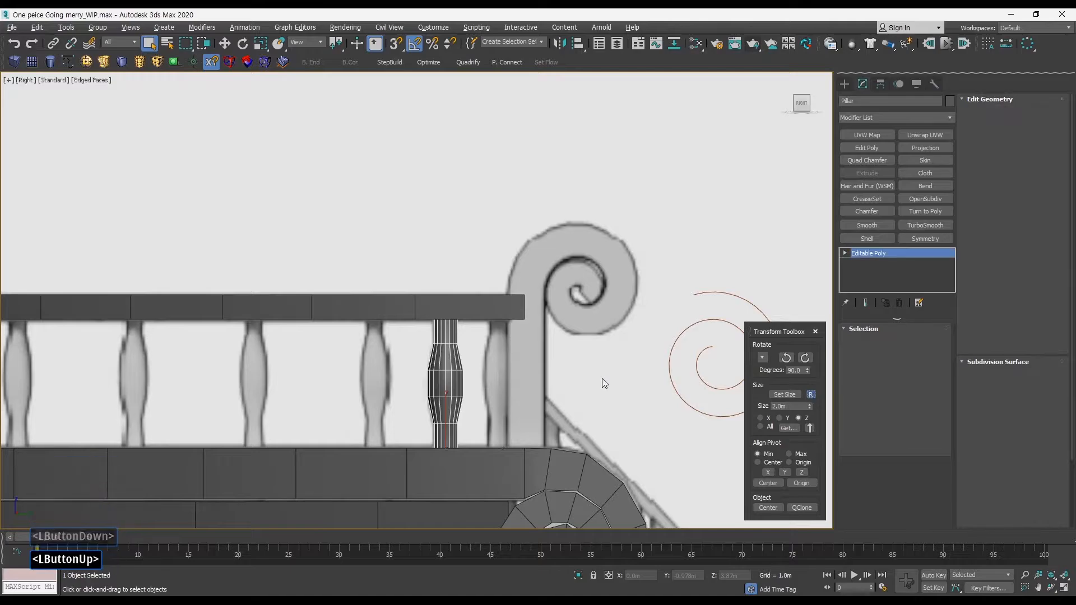
middle_click(459, 372)
middle_drag(471, 362, 542, 361)
key(w)
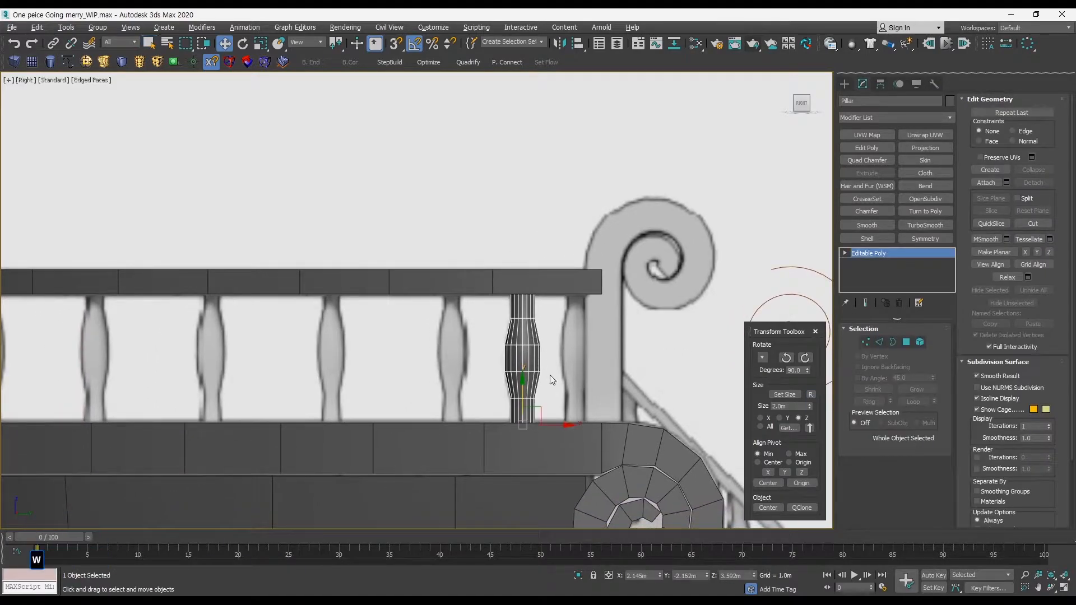
In the Top view, place two copies of the Pillar at intervals along the curved bow railing
key(alt+w)
key(alt+w)
key(F3)
mouse_move(481, 267)
middle_down()
mouse_move(492, 279)
mouse_move(476, 279)
mouse_move(523, 273)
mouse_move(533, 200)
middle_up()
key(F3)
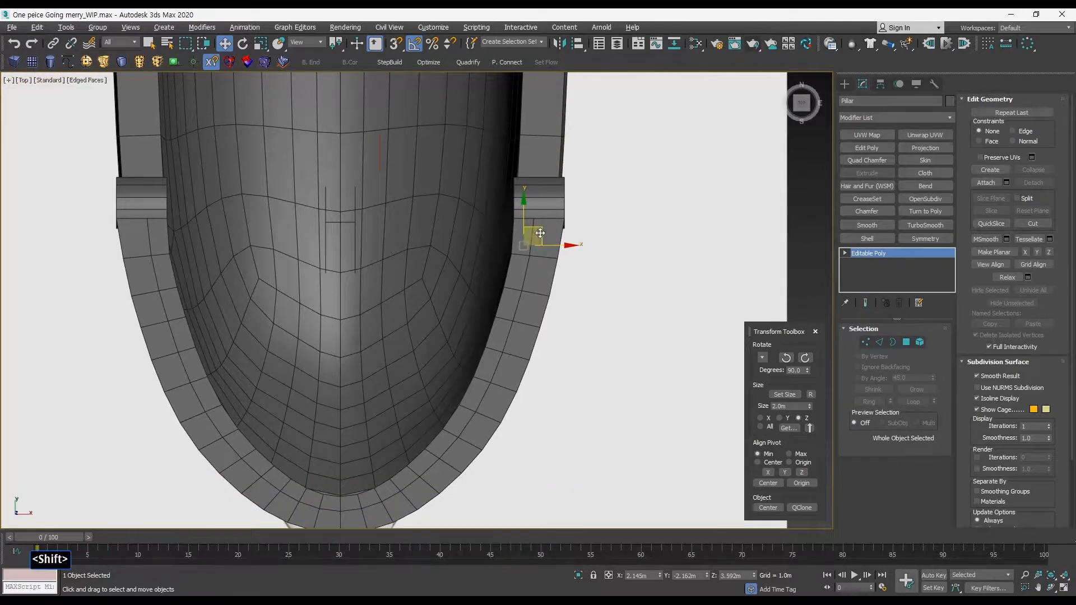
key(F3)
mouse_move(540, 234)
shift+mouse_down()
mouse_move(542, 266)
mouse_move(497, 372)
shift+mouse_up()
click(539, 354)
click(540, 354)
Cancel the accidental hull clone and copy the Pillar once more along the railing to about X 1.66 m, Y -3.76 m
key(ctrl+z)
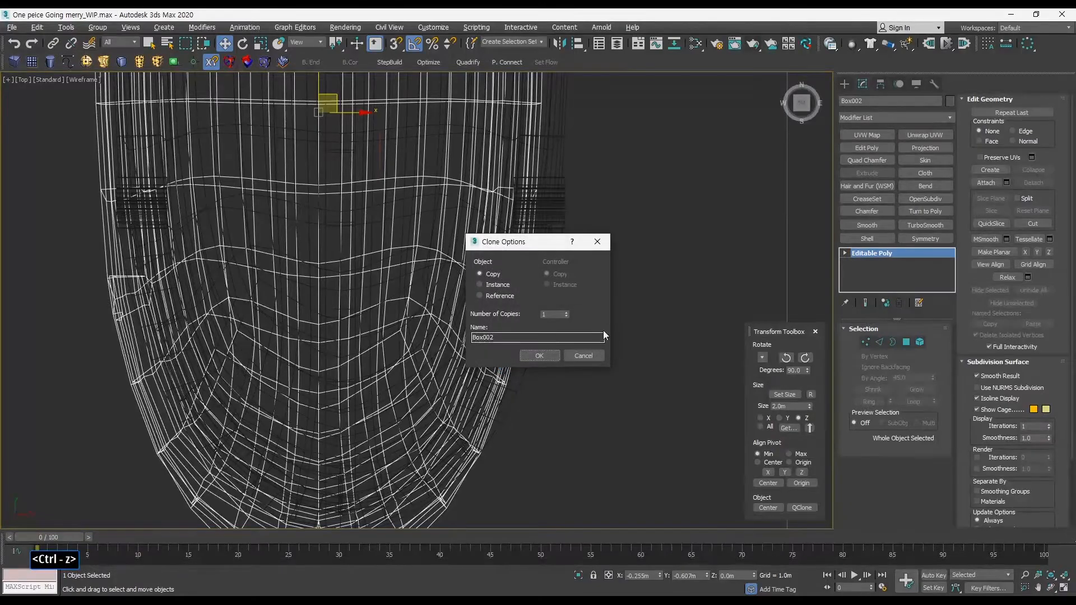
click(584, 355)
key(ctrl+z)
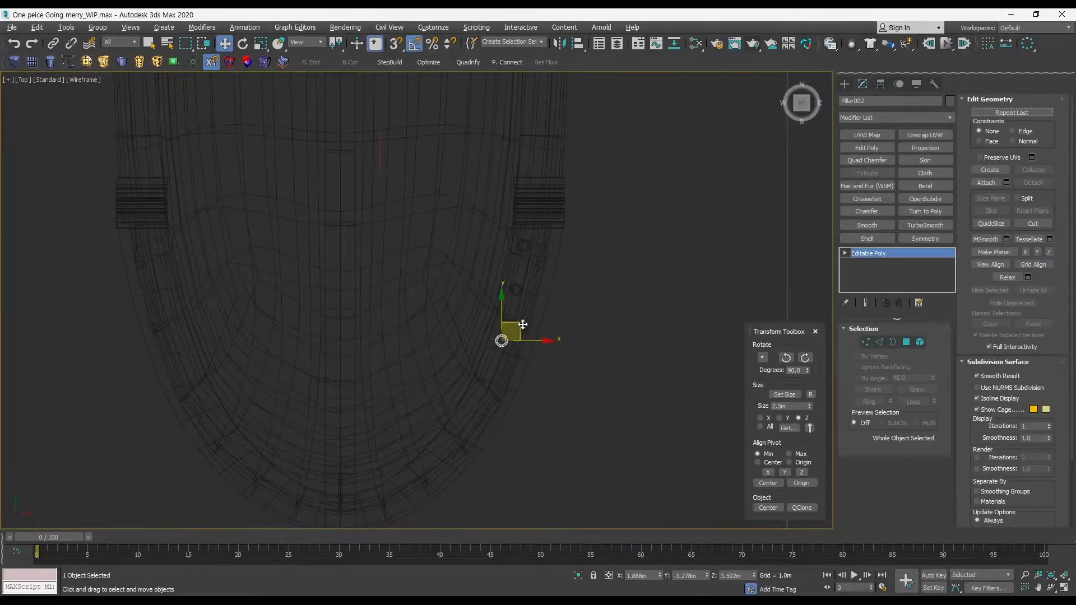
shift+drag(516, 327, 498, 366)
click(539, 355)
Delete the three copied pillars from the bow railing, keeping the original Pillar
key(alt+w)
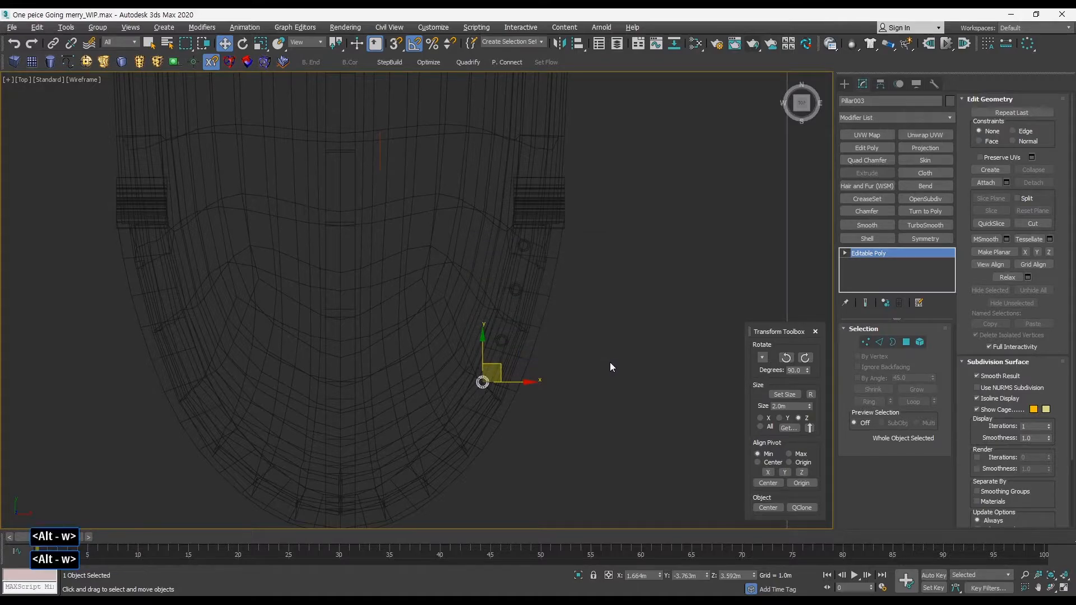
key(alt+w)
middle_drag(506, 315, 515, 321)
middle_drag(436, 266, 424, 258)
alt+middle_drag(354, 318, 351, 319)
key(q)
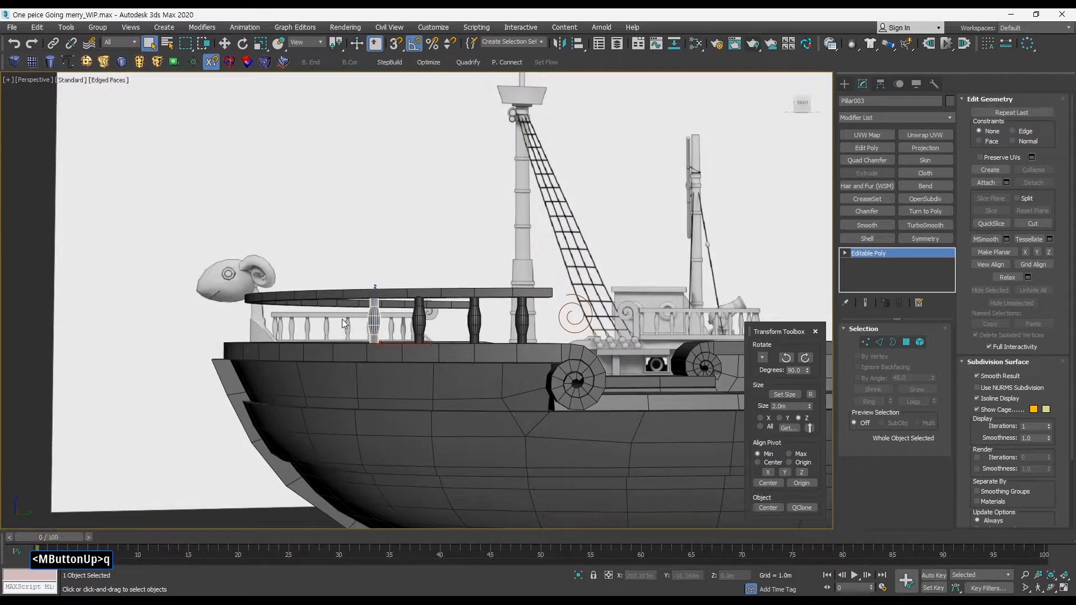
drag(348, 318, 496, 332)
key(Delete)
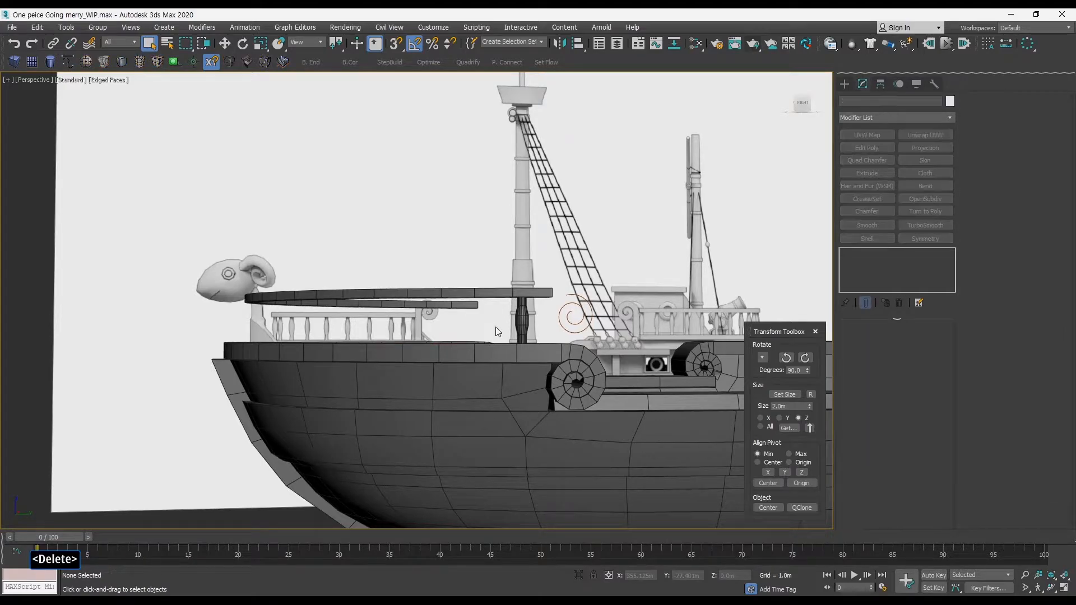
Clone the Pillar as a copy beside the hull at about X 6.18 m and isolate it in the Perspective view
middle_drag(495, 328, 507, 332)
key(alt+w)
key(alt+w)
middle_drag(570, 367, 494, 392)
middle_drag(495, 392, 497, 364)
middle_drag(497, 365, 363, 327)
key(w)
click(508, 369)
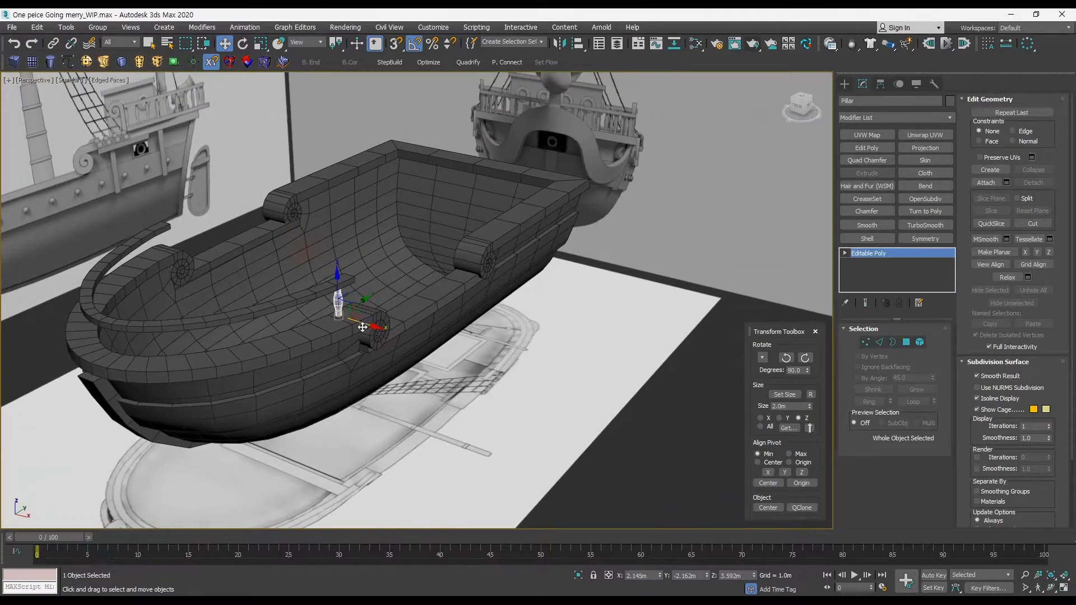
shift+drag(589, 373, 588, 373)
click(531, 356)
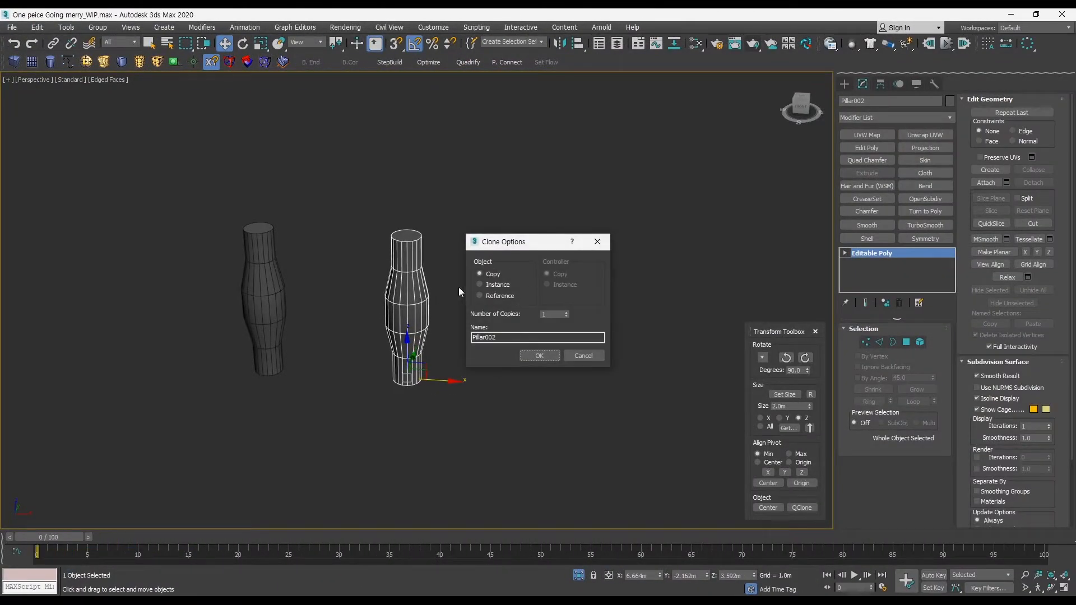
Cancel the pending clone and make a new Copy of the isolated pillar at about X 6.7 m
click(583, 356)
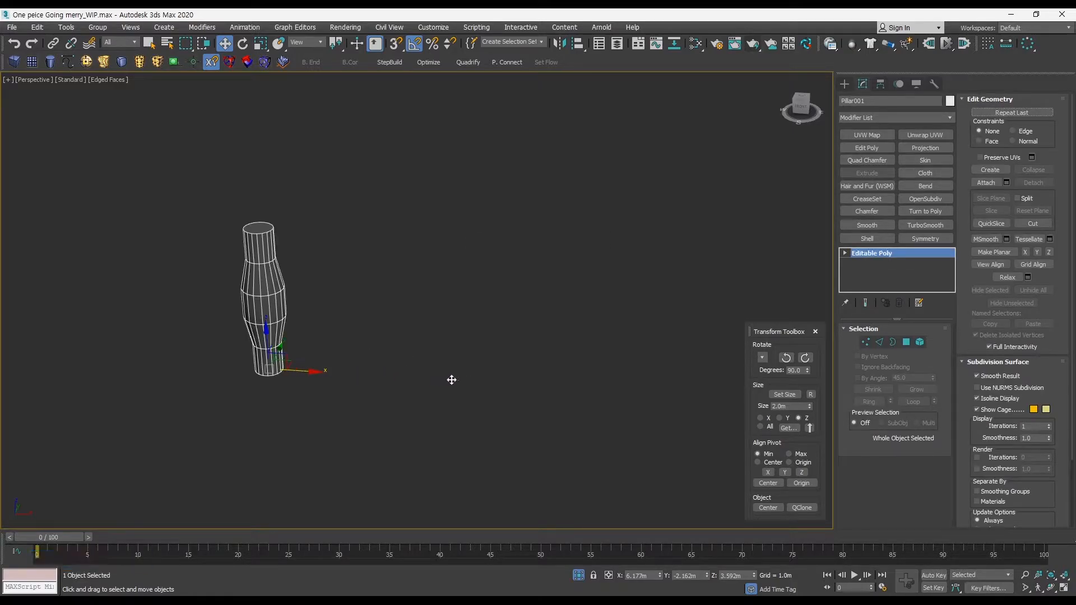
shift+drag(297, 371, 449, 377)
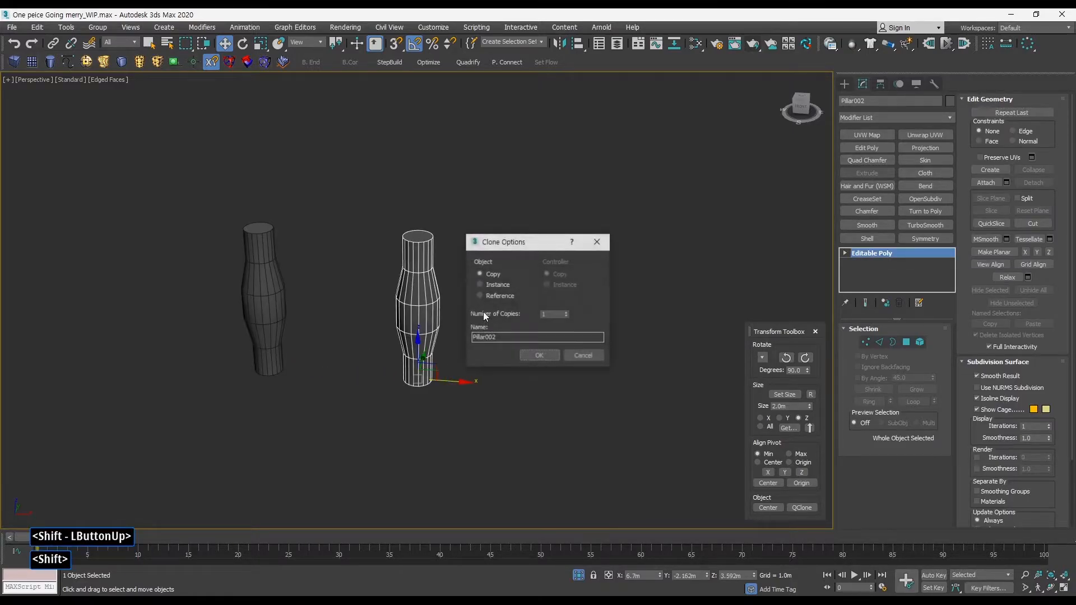
click(541, 356)
middle_click(428, 327)
ctrl+alt+middle_drag(428, 327, 413, 336)
Clone the first isolated pillar as an Instance at about X 7.27 m
drag(341, 345, 268, 321)
middle_drag(267, 321, 259, 293)
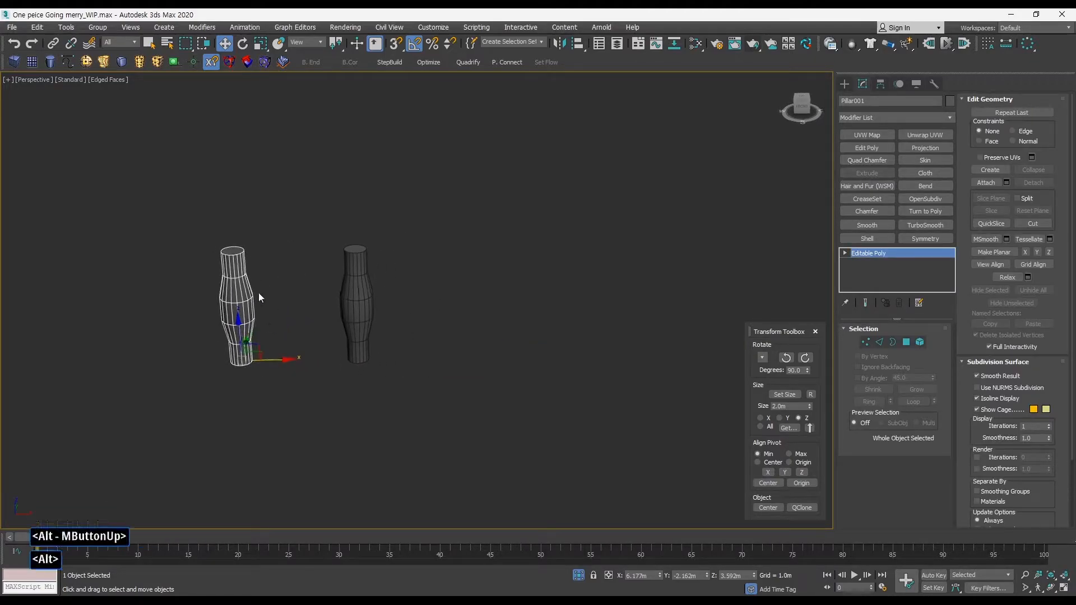
shift+drag(492, 344, 526, 336)
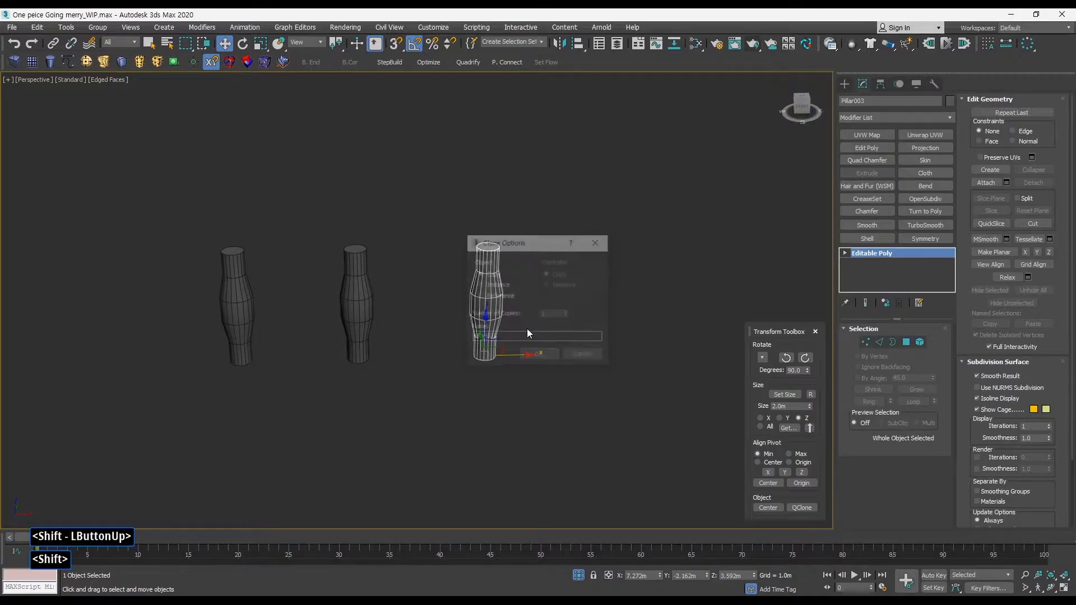
click(493, 285)
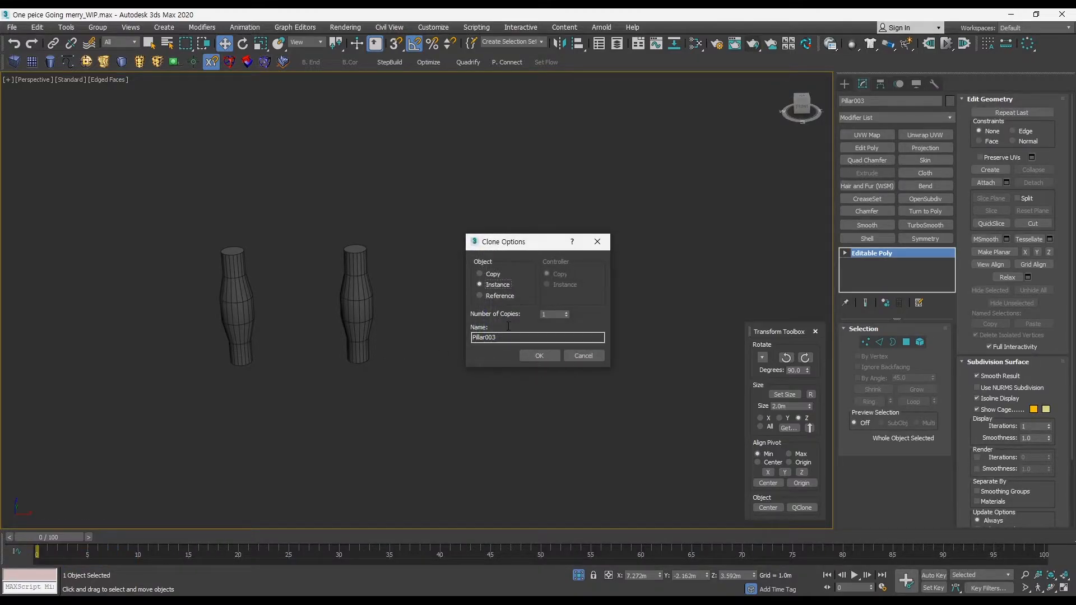
click(539, 355)
Clone the first isolated pillar as a Reference at about X 7.77 m, at the end of the row
drag(203, 312, 291, 331)
middle_drag(291, 331, 207, 376)
shift+drag(537, 352, 563, 352)
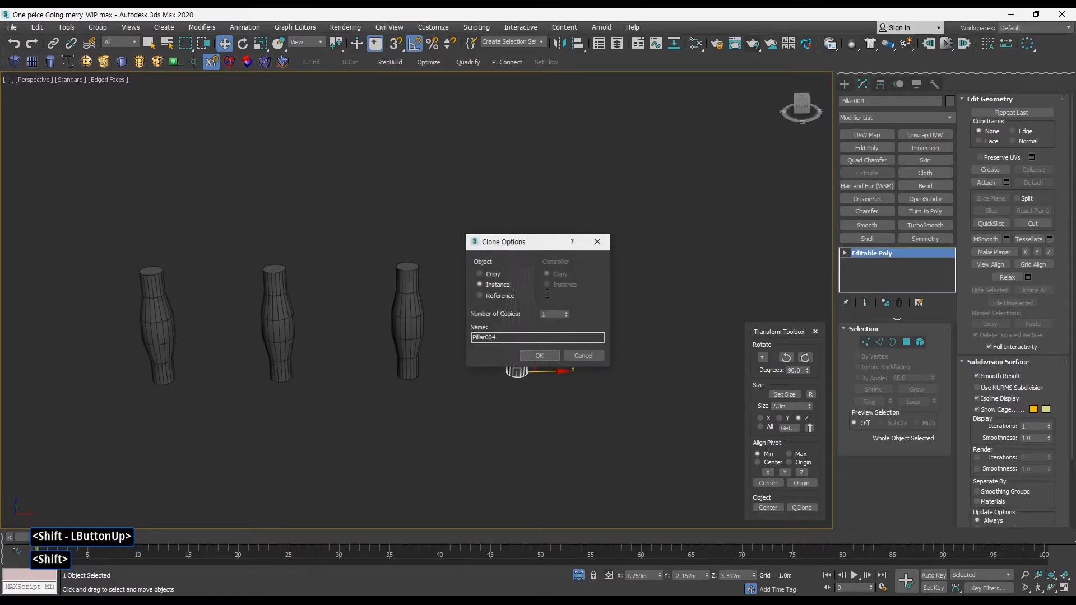
click(483, 295)
click(541, 354)
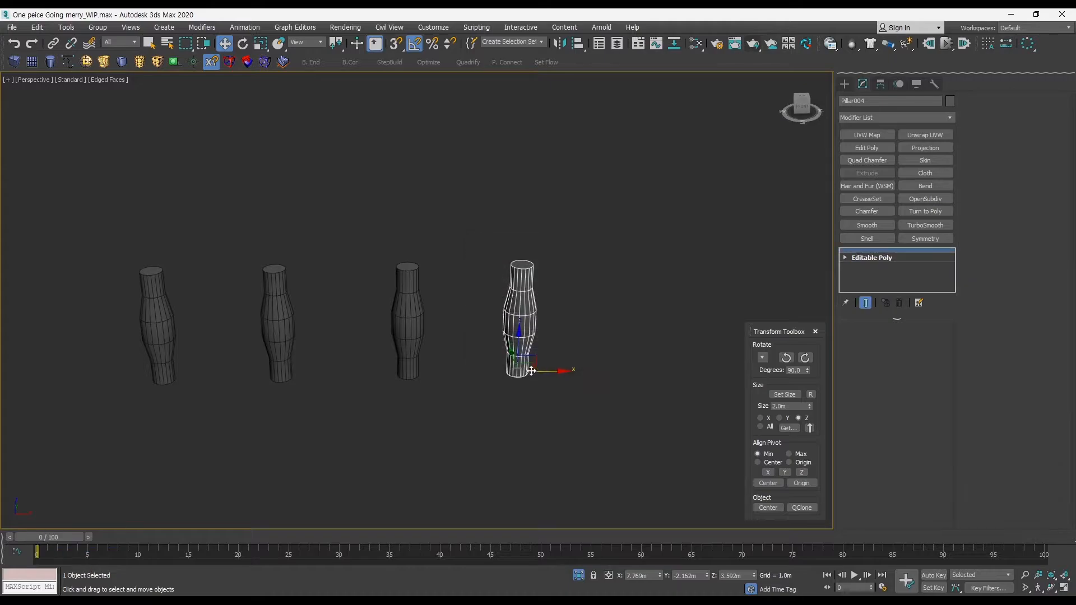
Colour the first pillar red, its copy green, the instance blue and the reference magenta
middle_drag(516, 343, 536, 347)
click(615, 340)
drag(238, 334, 137, 294)
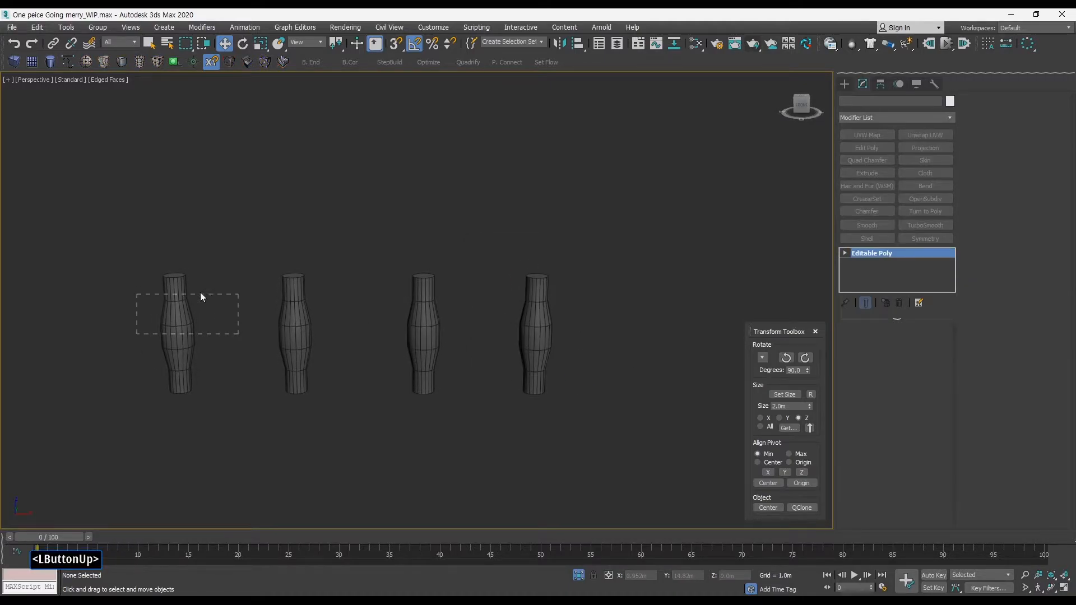
click(950, 101)
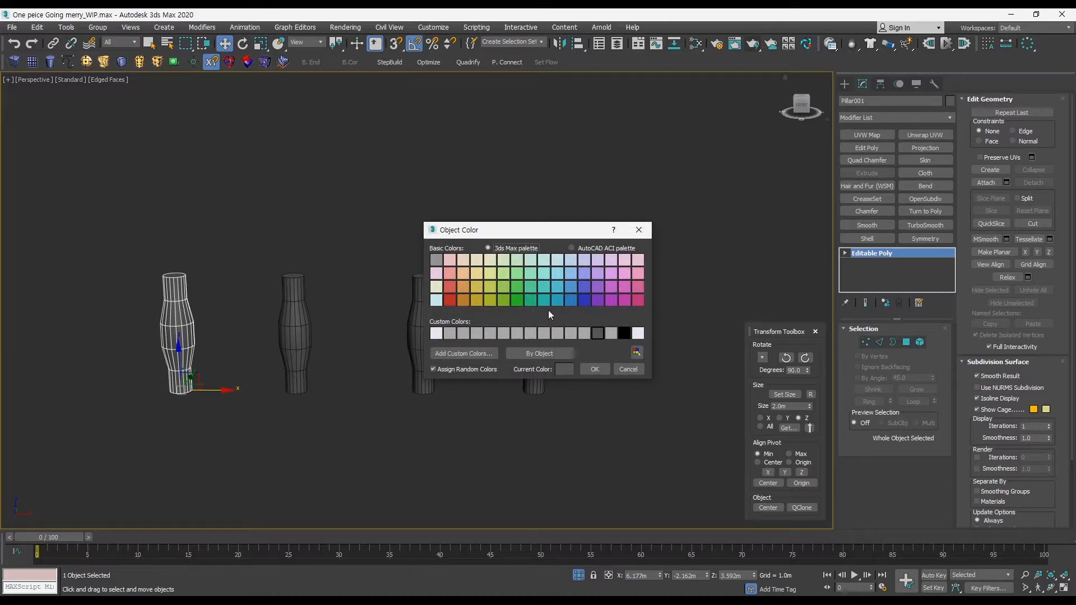
click(450, 300)
click(594, 369)
click(489, 325)
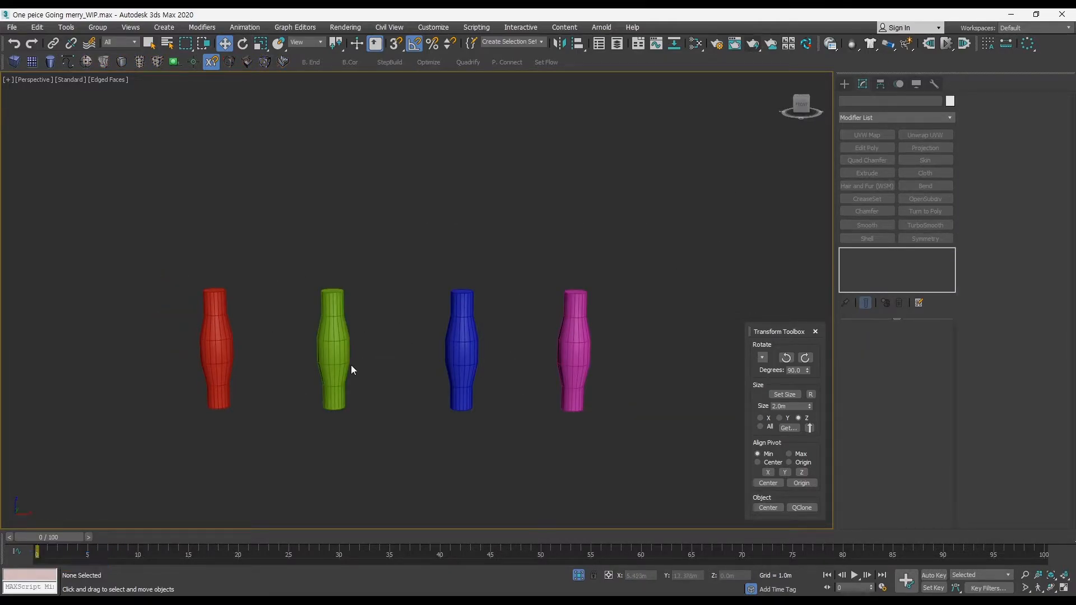
Select the coloured pillars in turn and compare how the modifier stack lists the original, copy, instance and reference
click(347, 353)
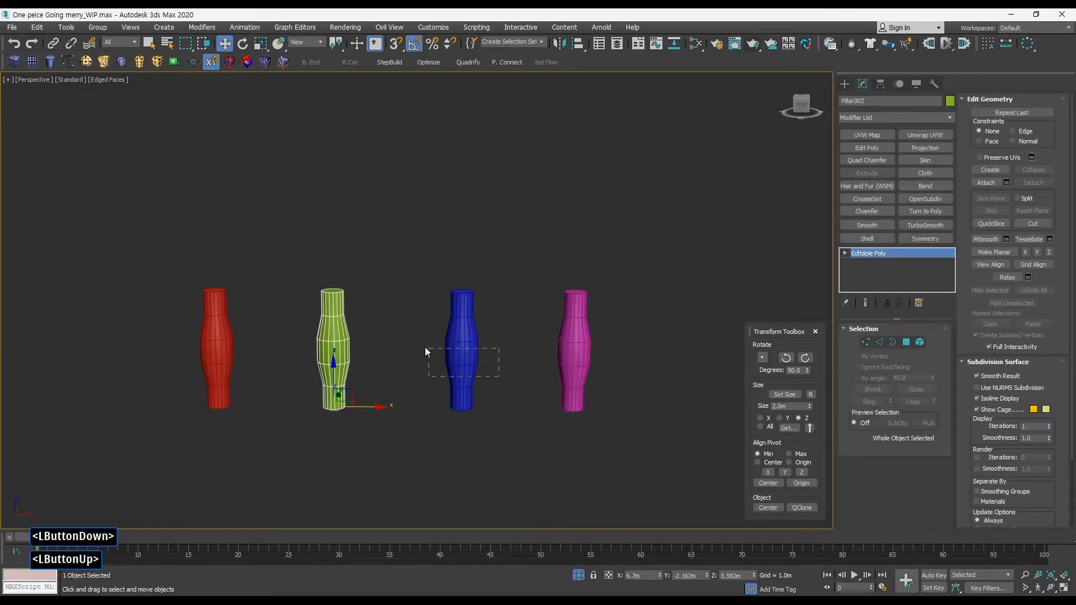
click(462, 348)
click(570, 355)
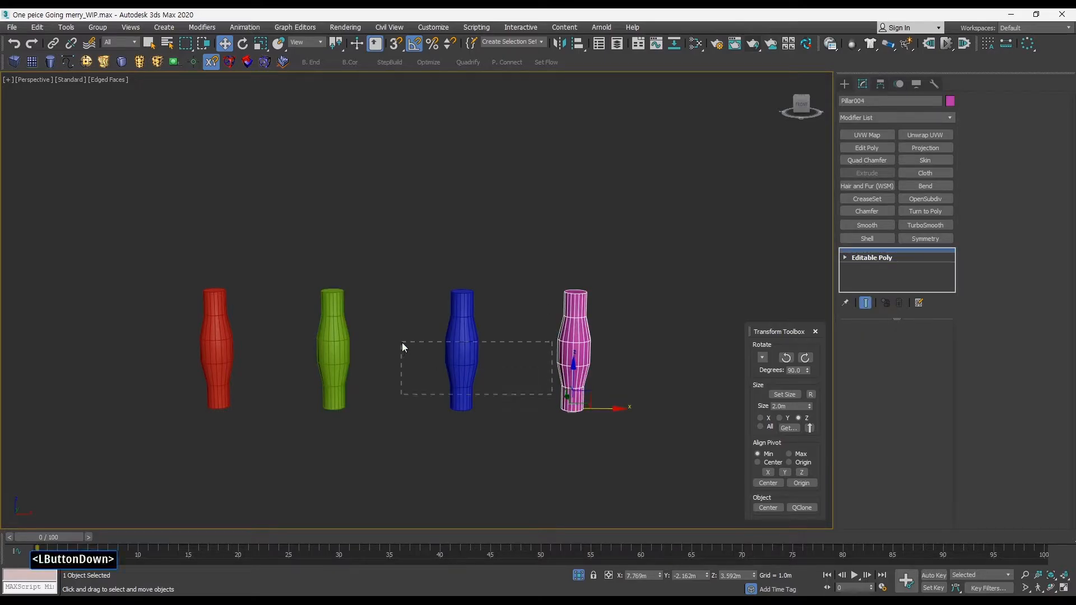
drag(402, 345, 324, 350)
click(217, 361)
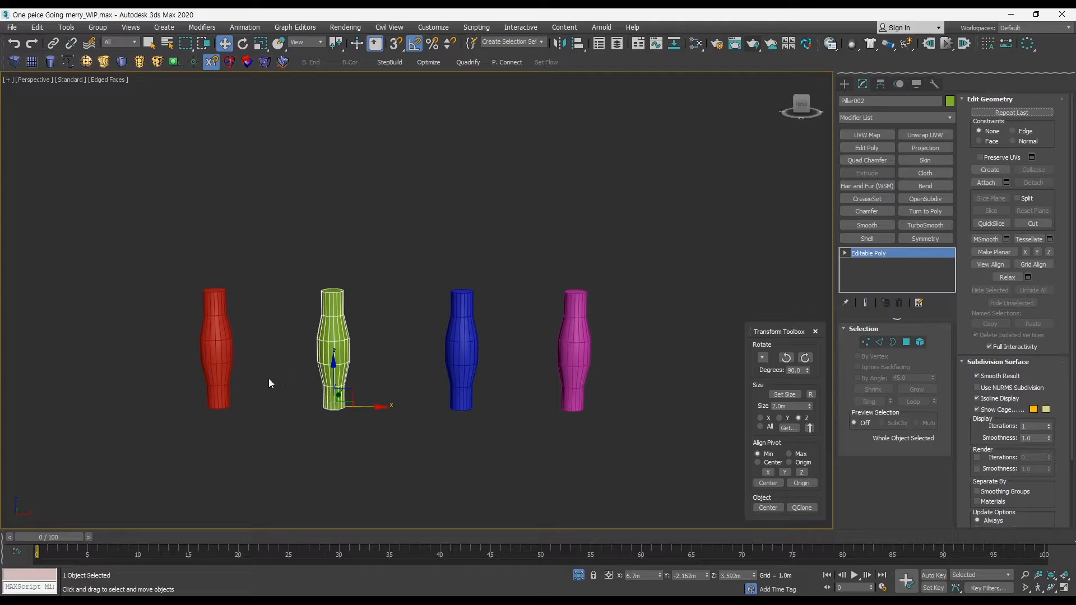
drag(268, 378, 300, 355)
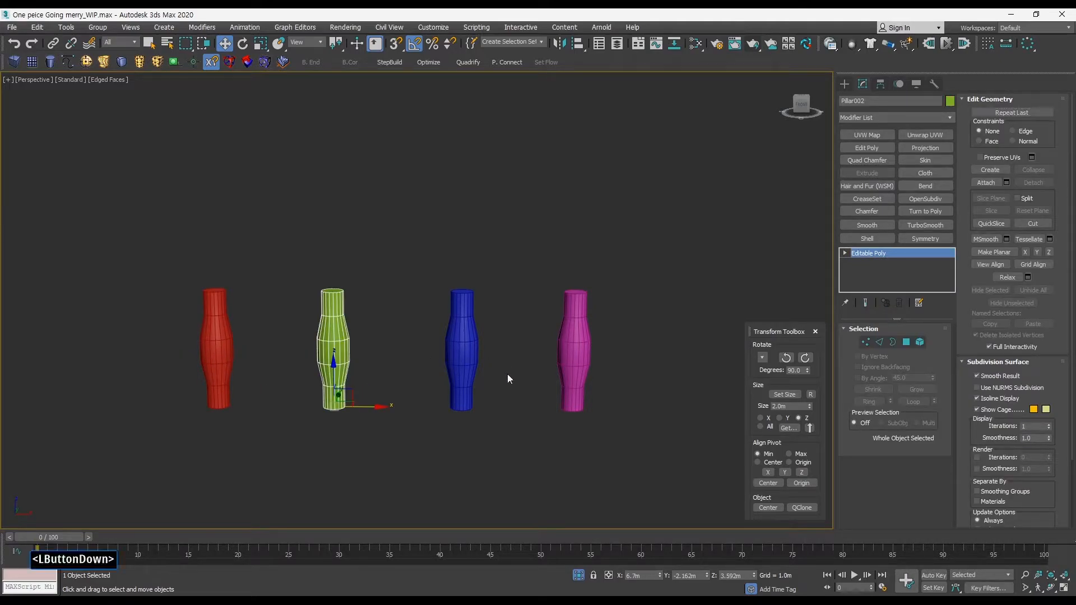
drag(508, 378, 426, 326)
drag(264, 363, 202, 335)
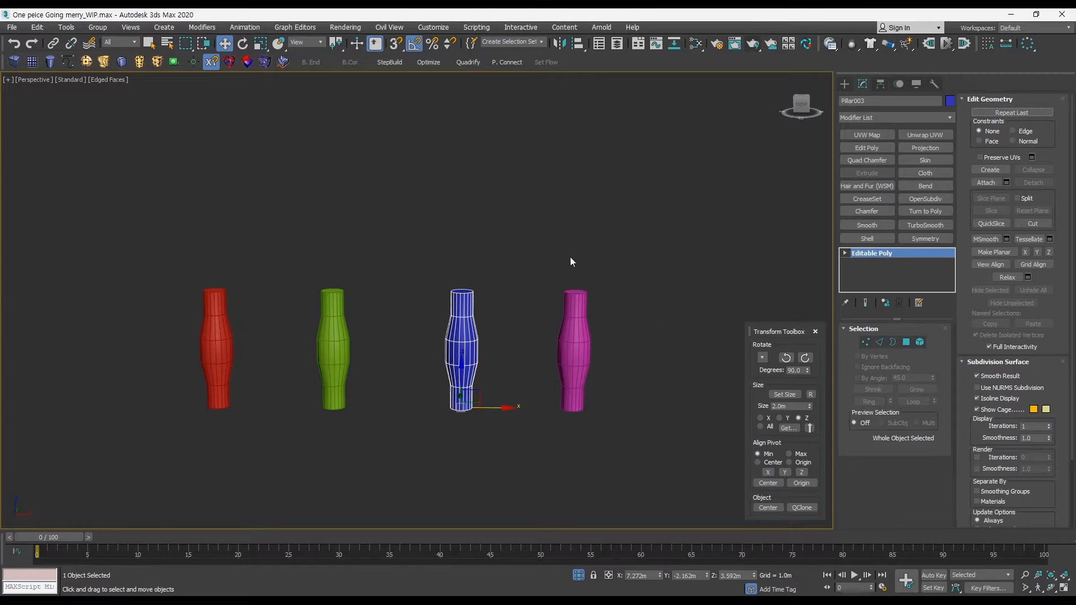
Compare the green copy with the blue instance, checking the stack entry style and the Make Unique option
drag(372, 329, 345, 320)
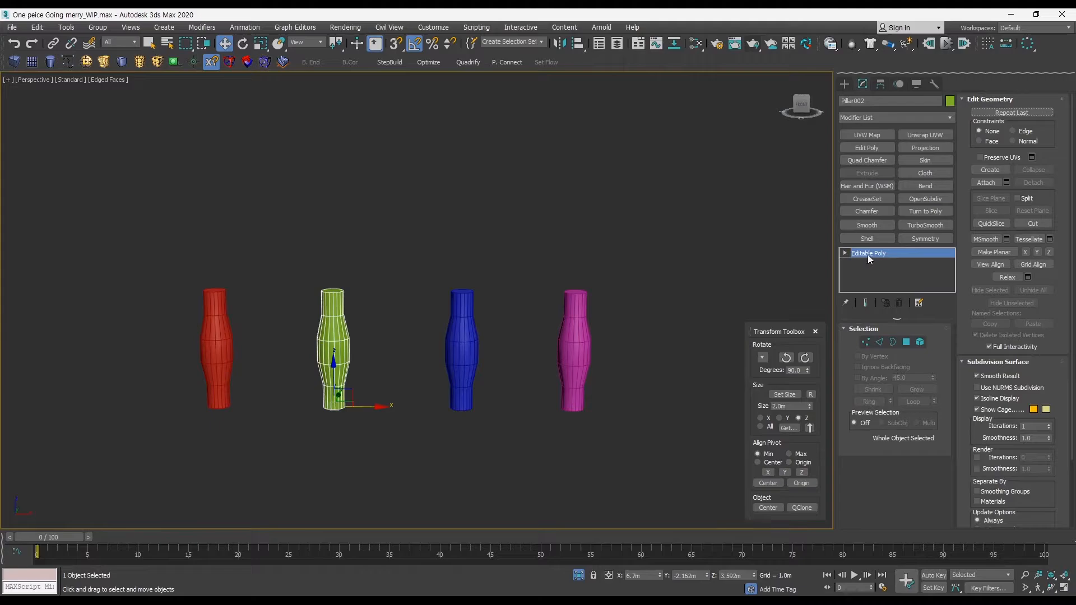
drag(476, 310, 452, 312)
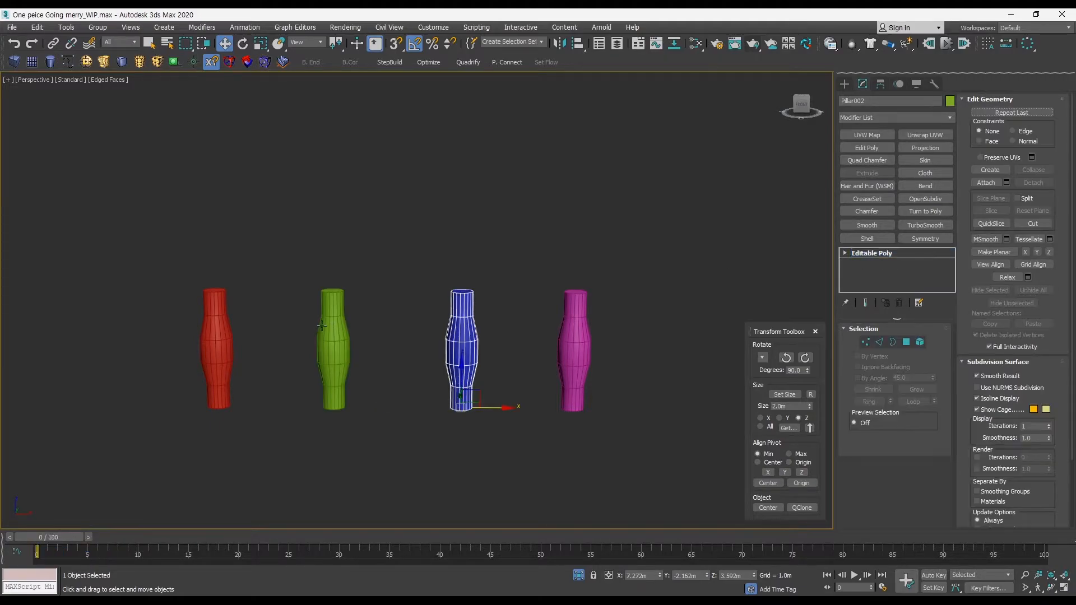
click(357, 337)
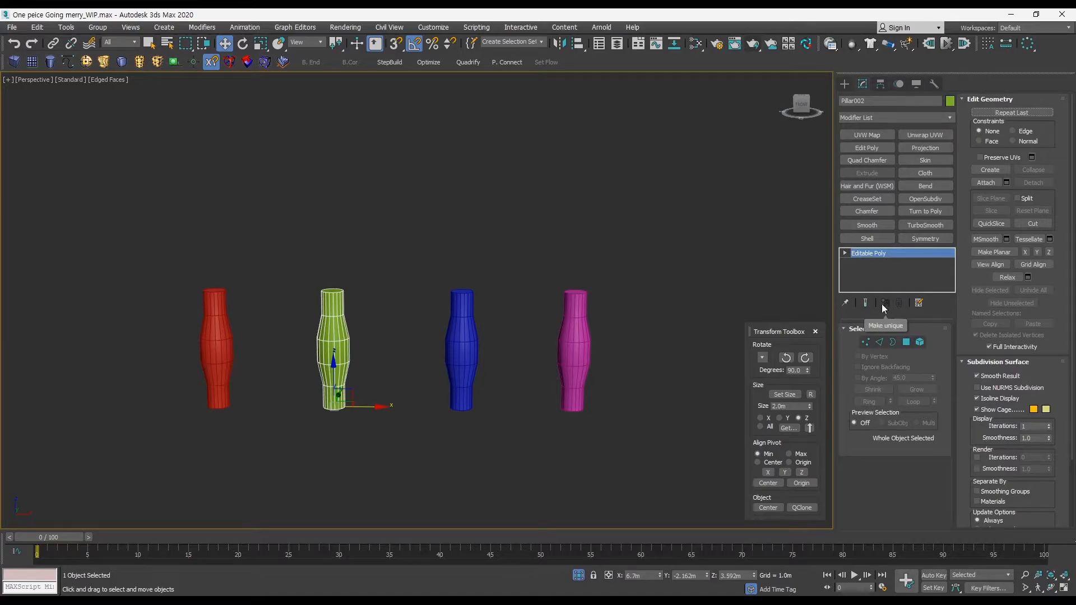
drag(509, 349, 437, 329)
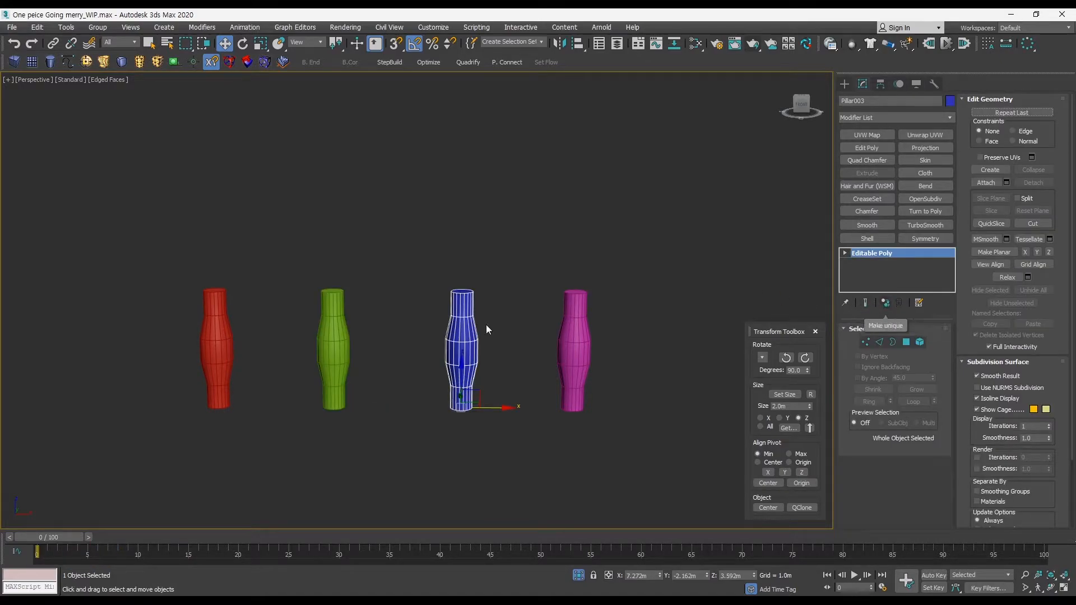
click(500, 324)
Try raising the red pillar's top vertices to about Z 4.21 m, undo the move and leave vertex editing
drag(263, 337, 177, 305)
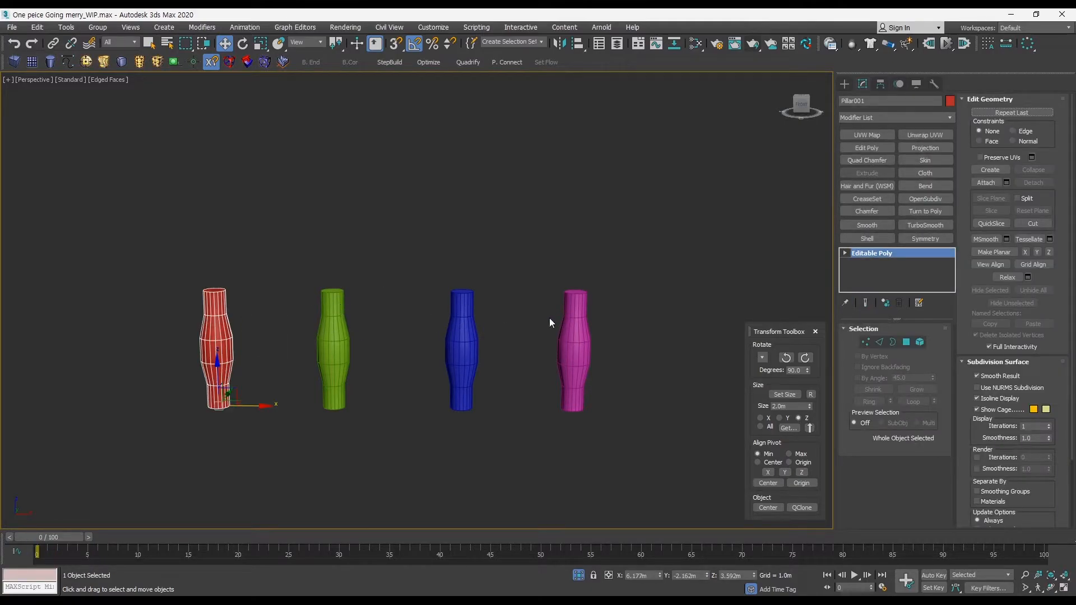
click(866, 342)
drag(200, 273, 246, 300)
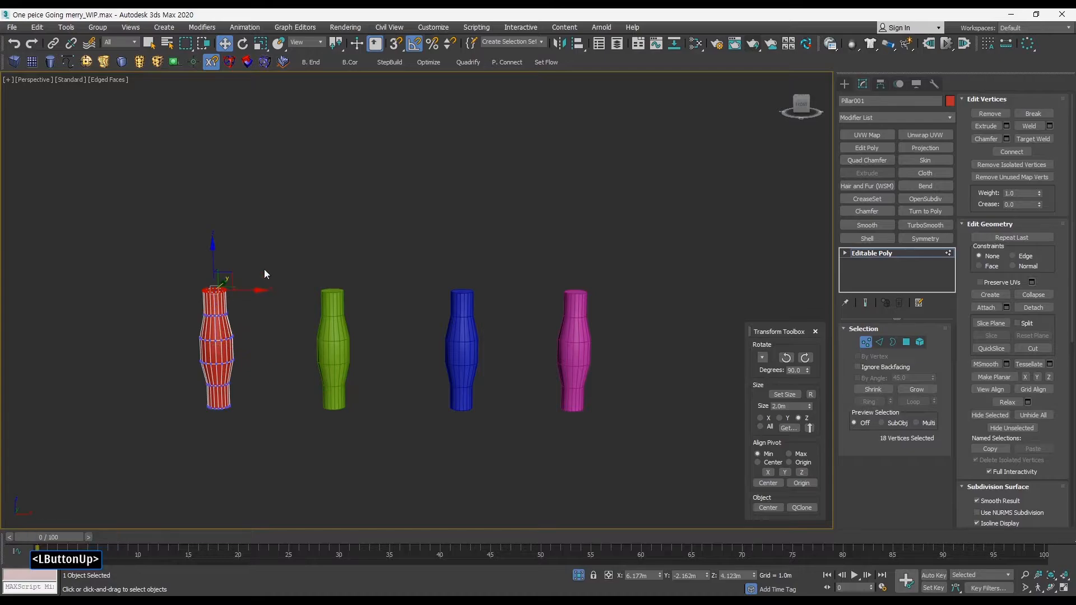
drag(214, 255, 207, 235)
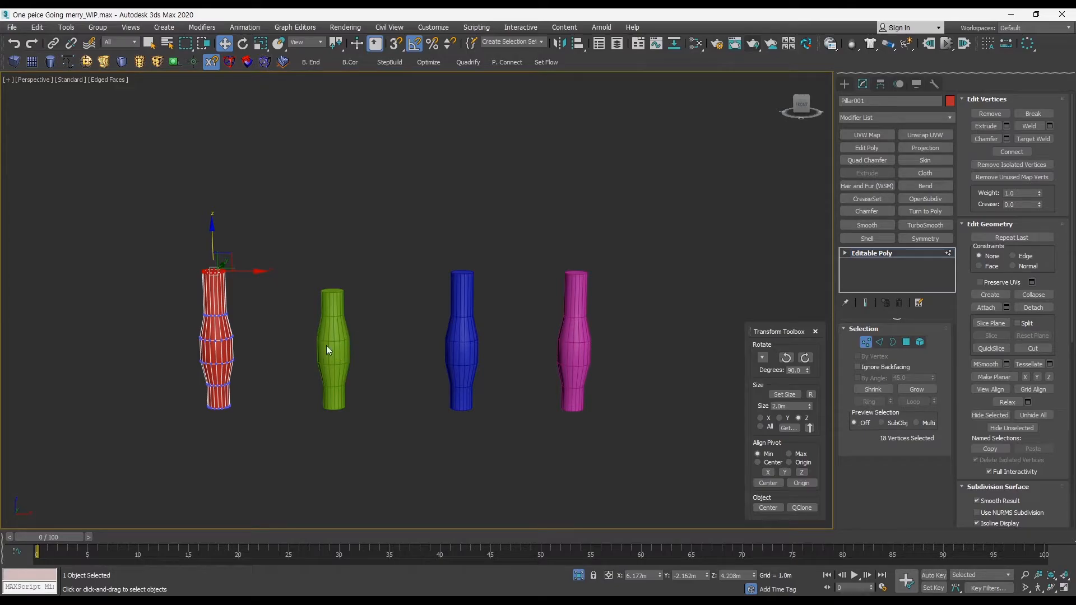
key(ctrl+z)
key(q)
click(866, 342)
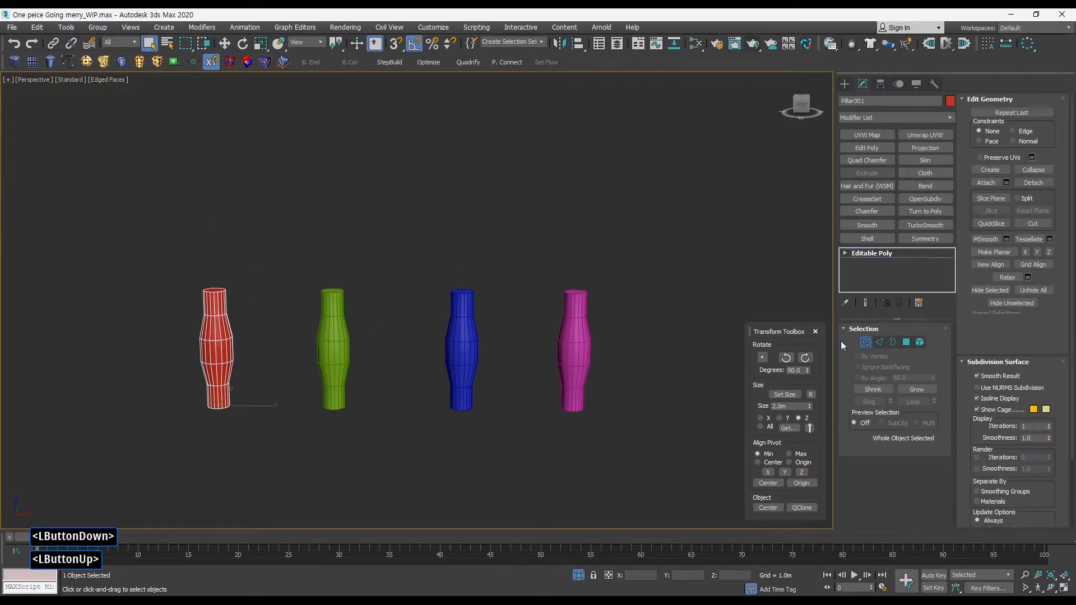
Try raising the blue instance's top vertices by about 0.115 m, undo the move and leave vertex editing
click(512, 337)
click(477, 333)
middle_drag(490, 324, 478, 326)
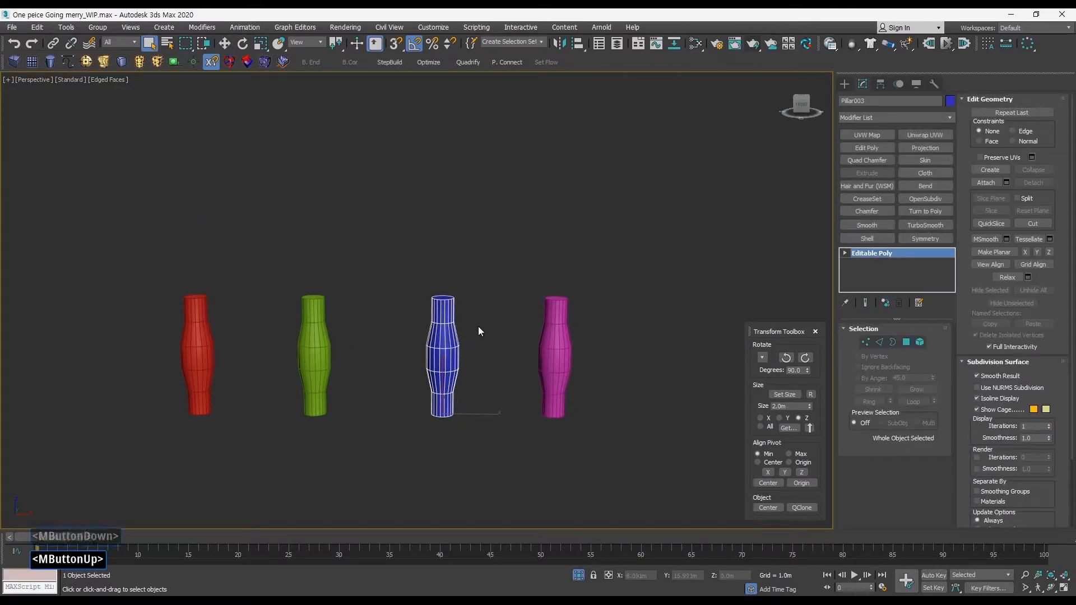
click(865, 341)
drag(414, 283, 434, 236)
key(w)
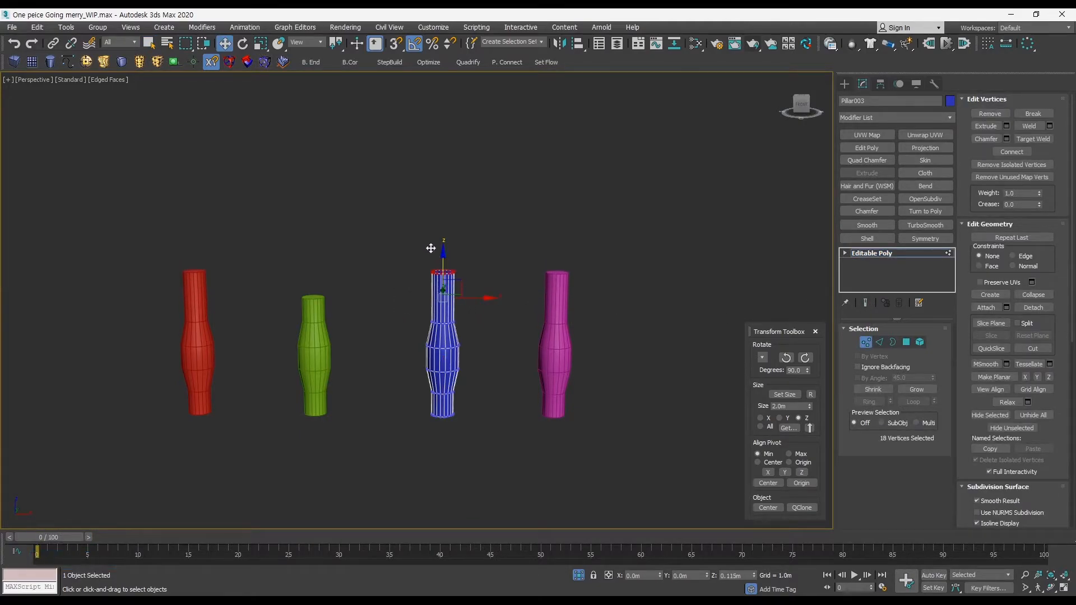
key(ctrl+z)
key(q)
click(866, 342)
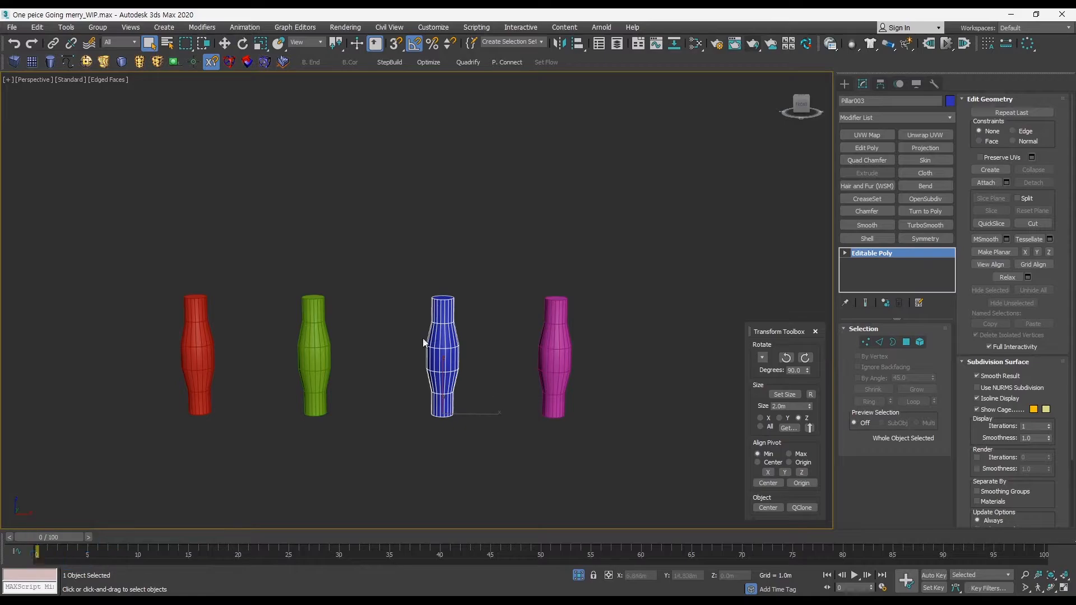
Select the pink reference, blue instance and red original in turn to compare their modifier stack entries
click(564, 334)
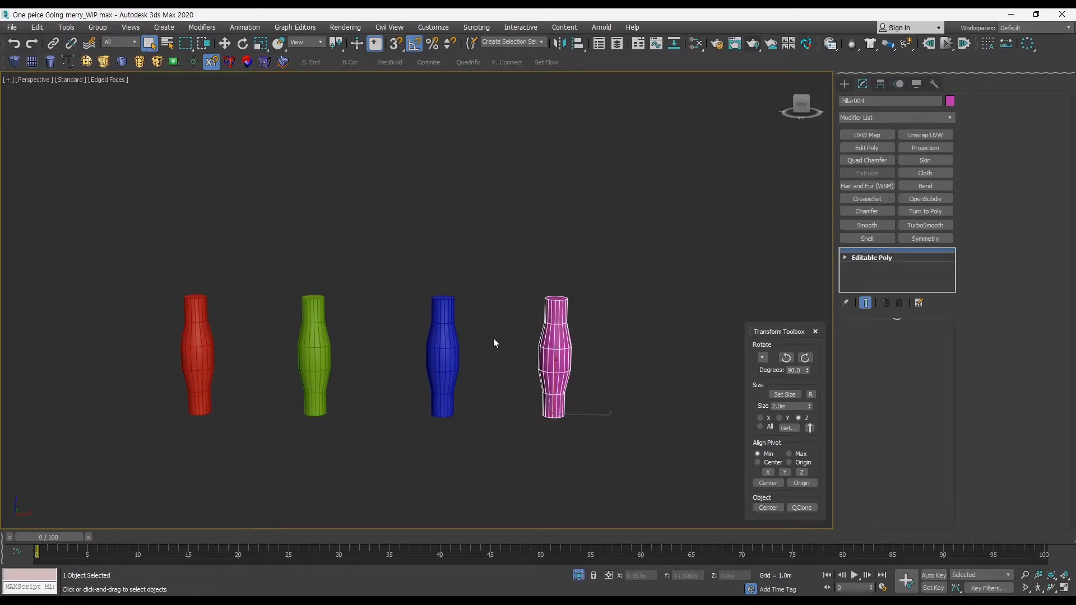
drag(498, 342, 404, 322)
drag(610, 344, 527, 325)
drag(630, 408, 507, 293)
click(437, 351)
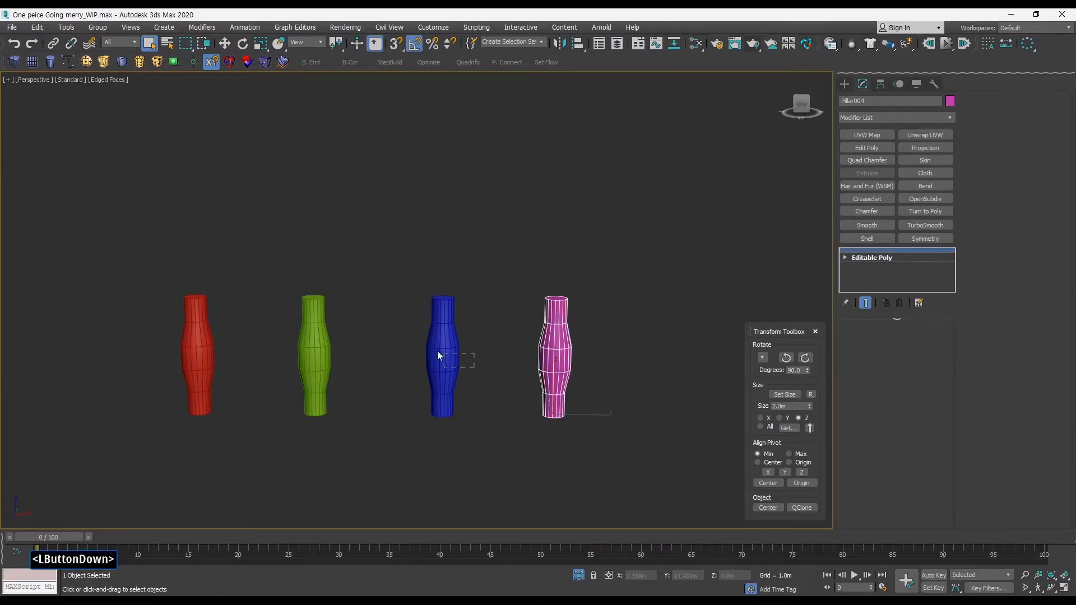
mouse_move(472, 324)
middle_down()
mouse_move(463, 324)
mouse_move(472, 310)
middle_up()
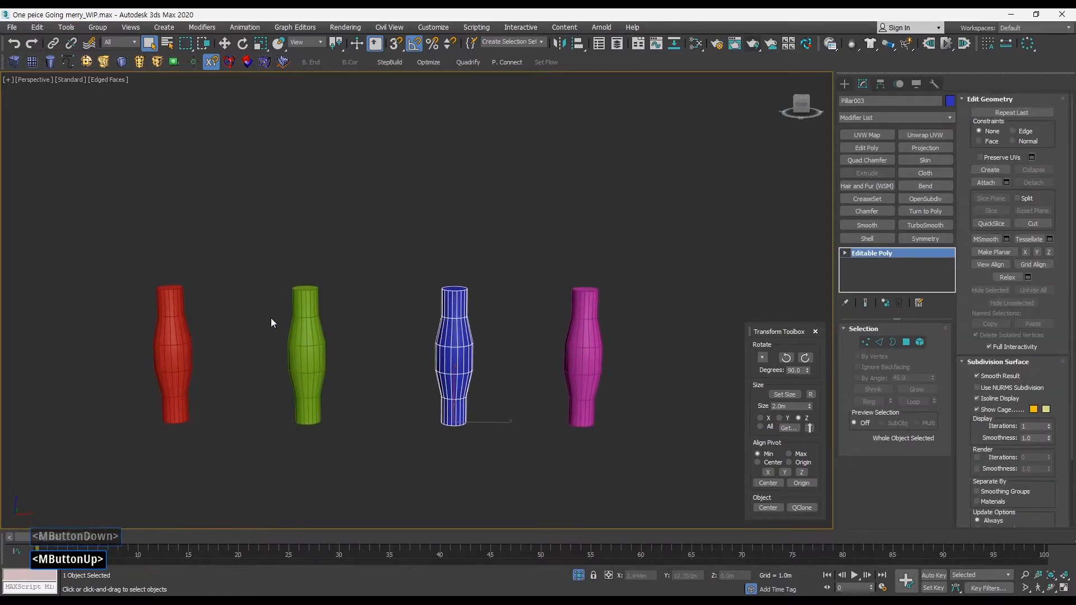
drag(235, 352, 146, 324)
ctrl+alt+middle_drag(260, 336, 237, 337)
click(513, 351)
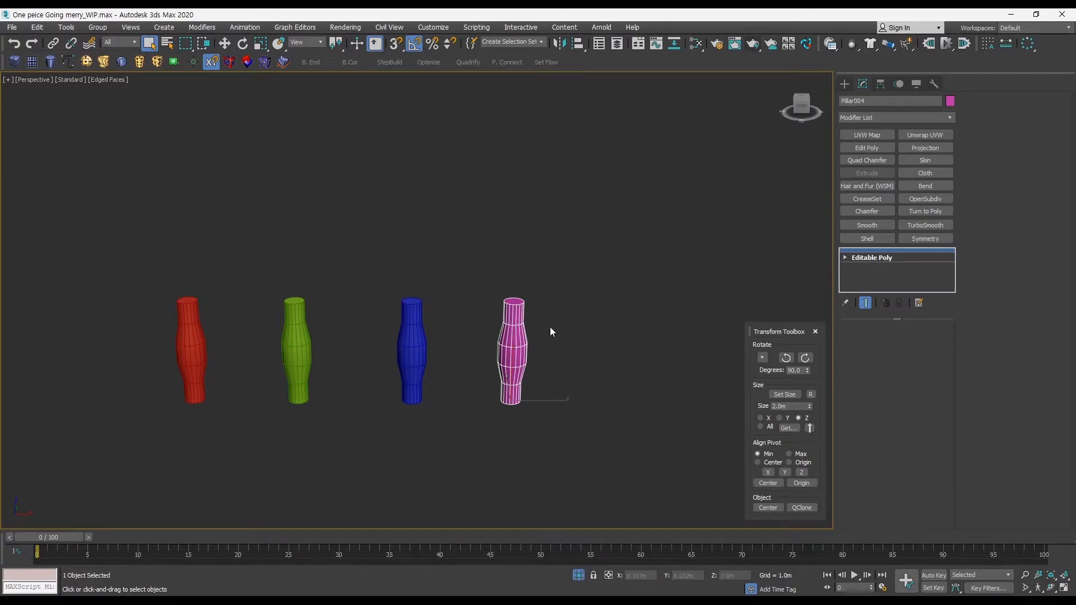
middle_drag(550, 329, 531, 328)
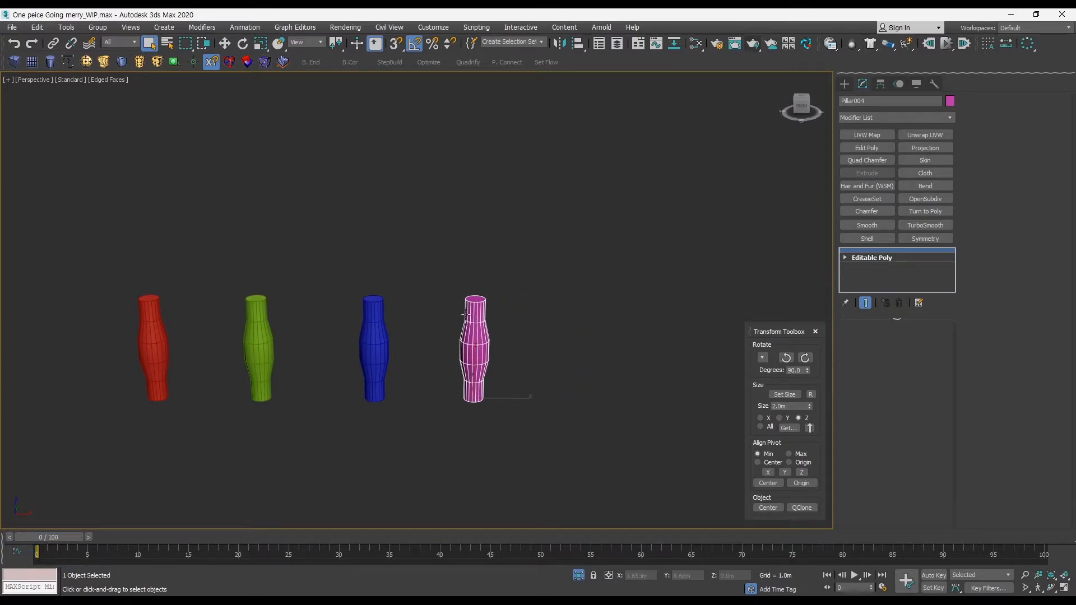
Try raising the blue instance's top vertices slightly along Z, undo the move and leave vertex editing
mouse_move(421, 326)
mouse_down()
mouse_move(355, 312)
mouse_move(417, 314)
mouse_up()
click(866, 343)
key(w)
drag(372, 275, 366, 268)
key(ctrl+z)
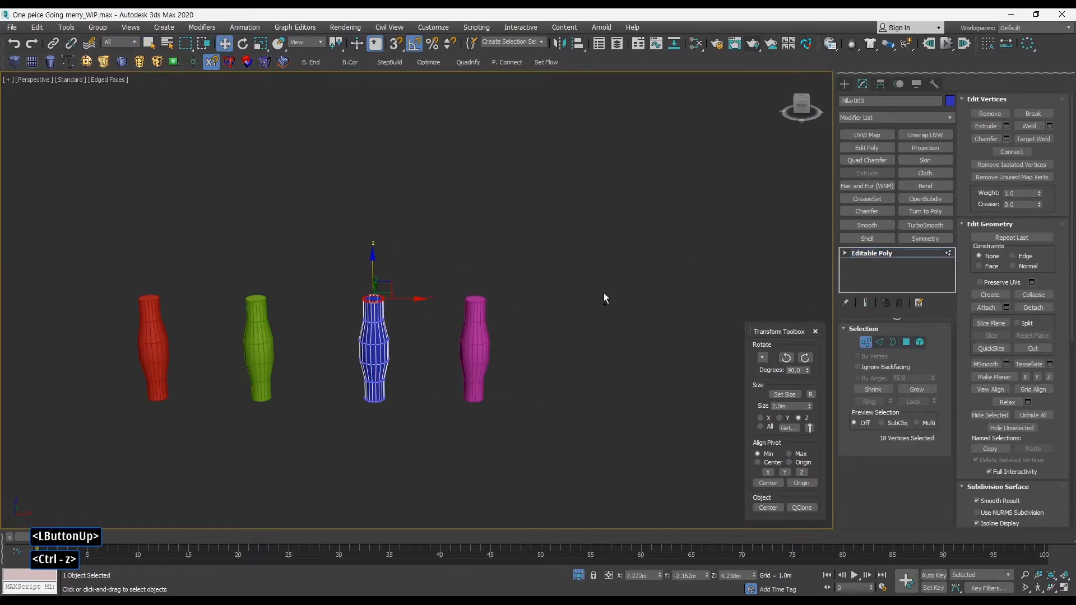
key(q)
click(865, 344)
click(530, 355)
Add an Edit Poly modifier to the pink reference and move it below the reference line in the stack
click(477, 348)
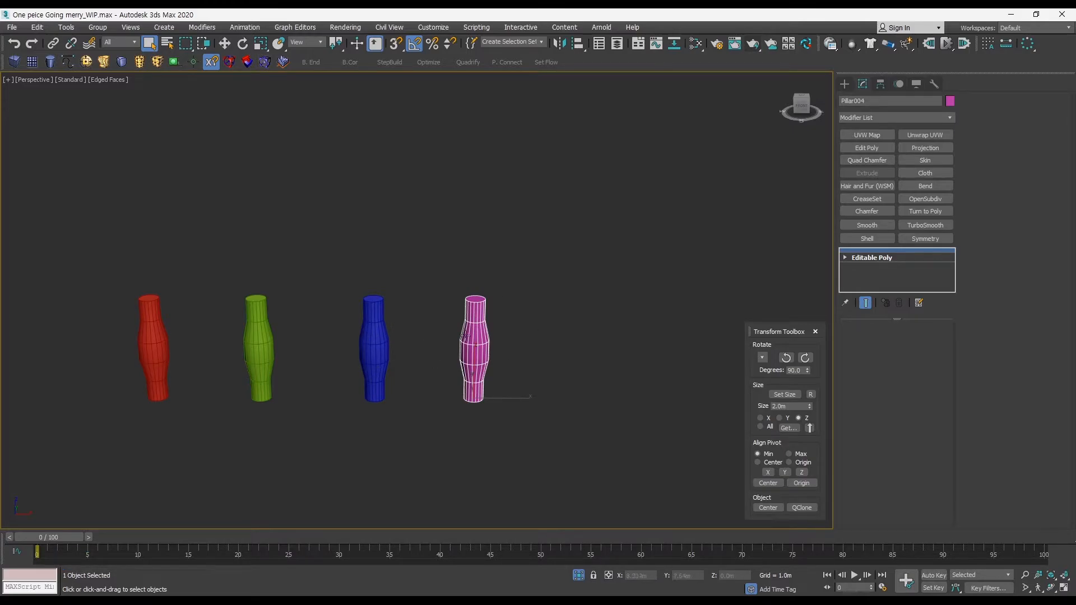
drag(401, 321, 328, 307)
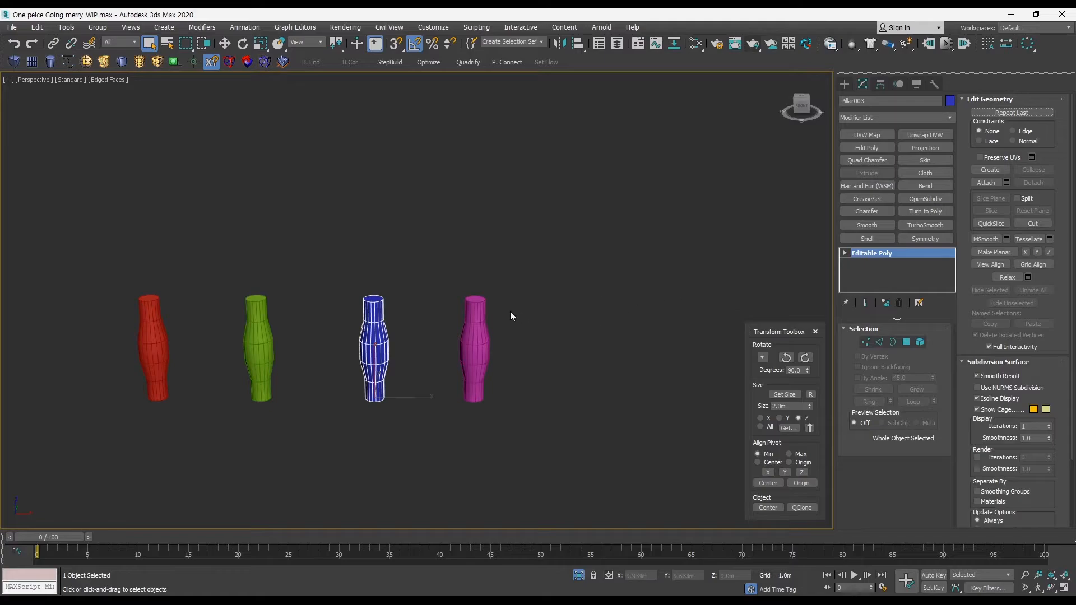
click(493, 336)
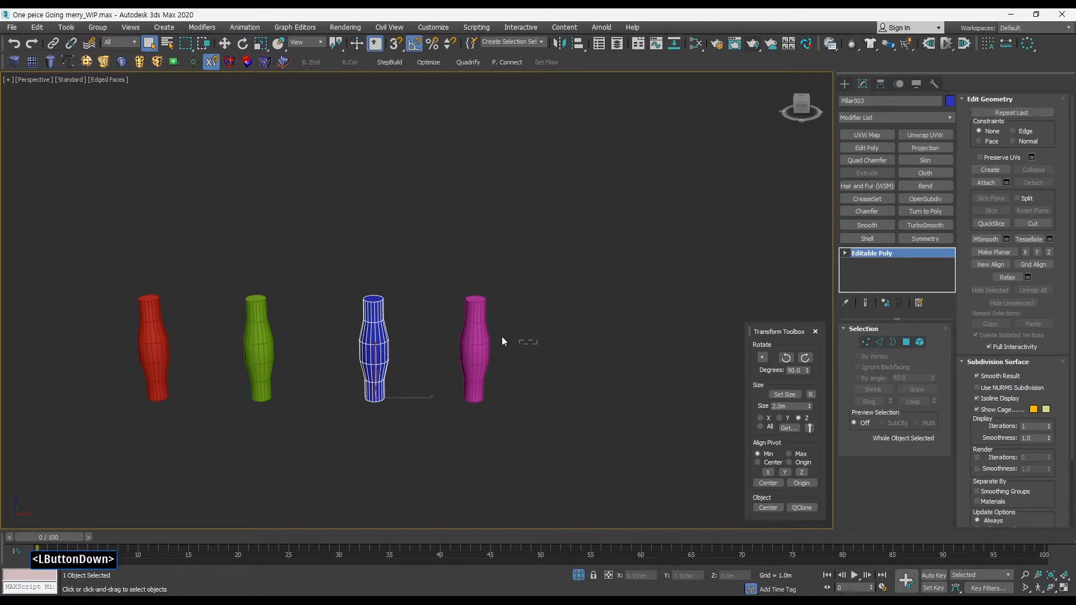
click(867, 148)
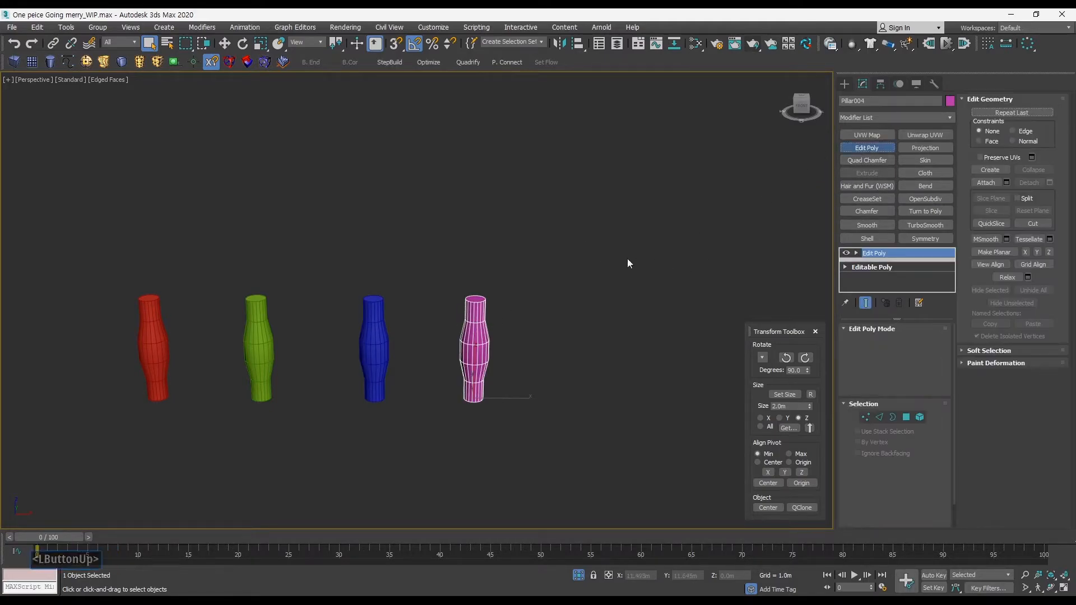
ctrl+alt+middle_drag(538, 338, 560, 306)
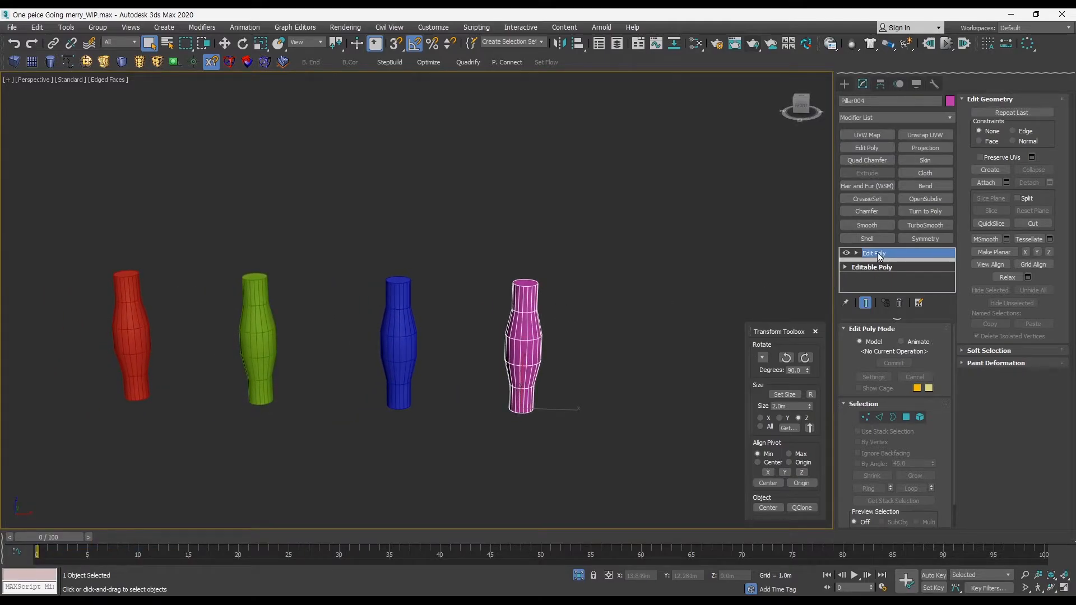
drag(877, 252, 876, 267)
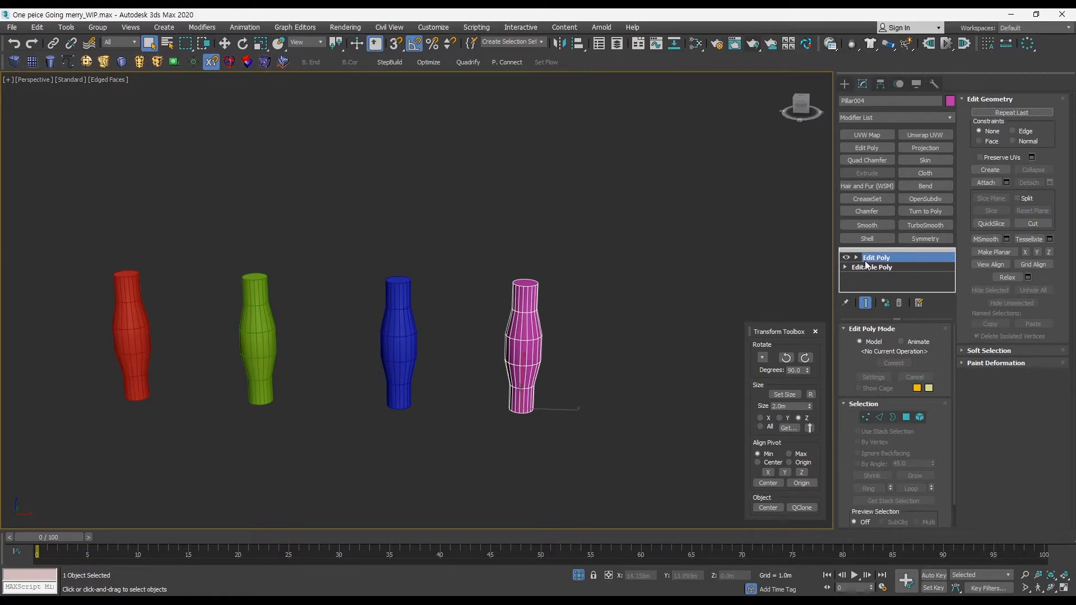
Check the modifier stacks of the blue and red pillars for the shared Edit Poly modifier
click(385, 308)
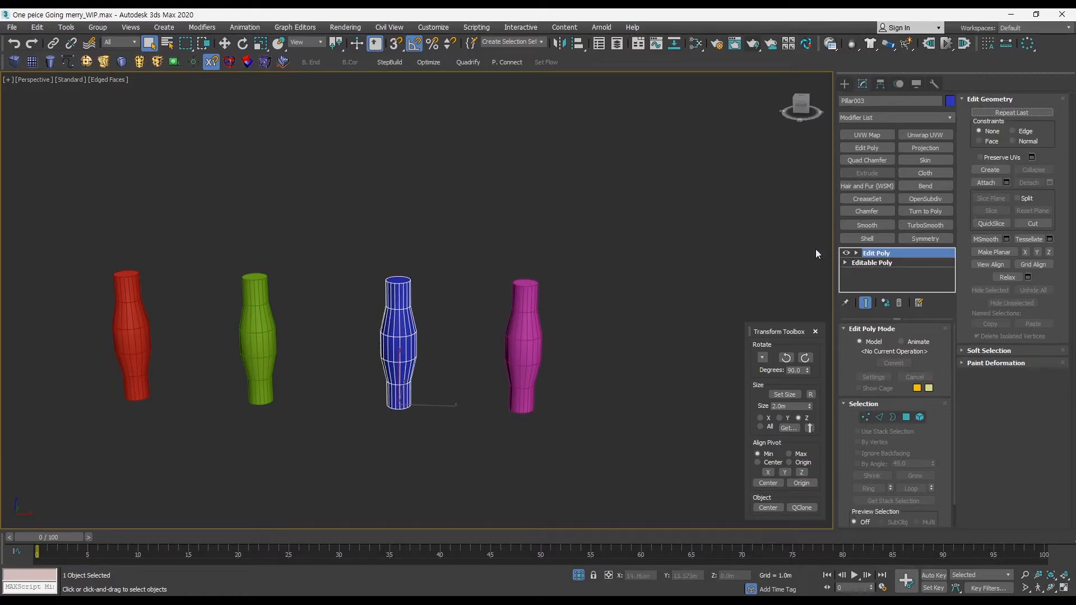
drag(86, 293, 177, 309)
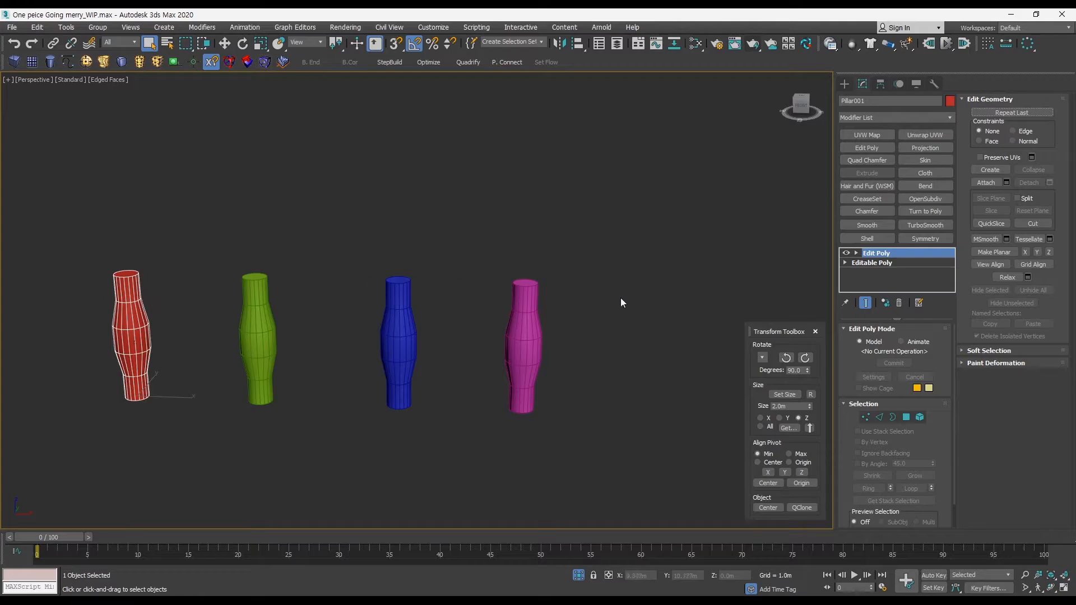
drag(589, 315, 352, 294)
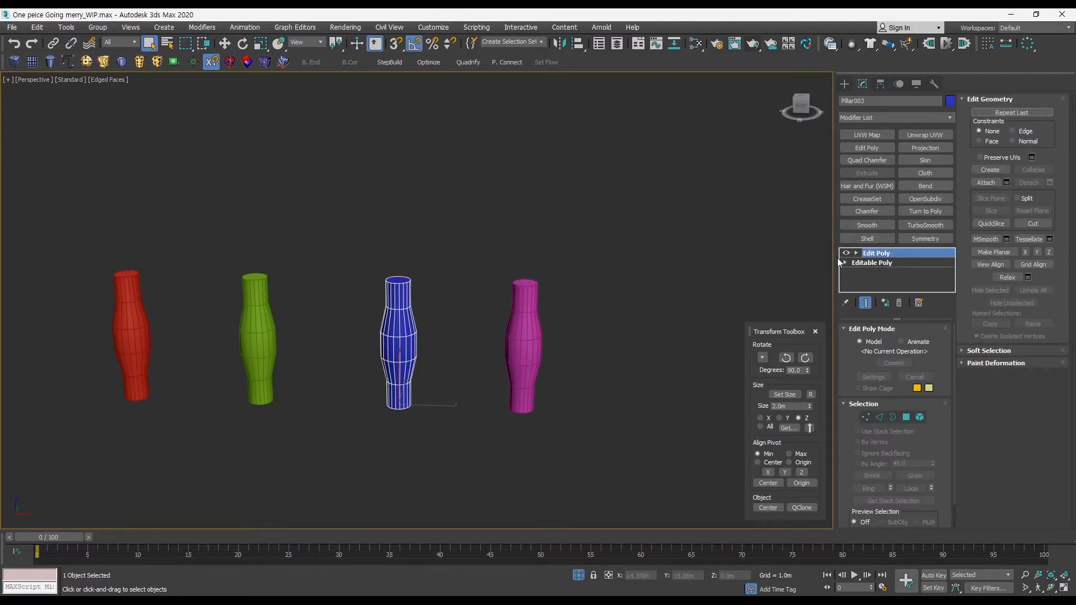
Try scaling the blue instance's middle vertex rings in the Edit Poly modifier, undo the change and leave vertex editing
click(868, 418)
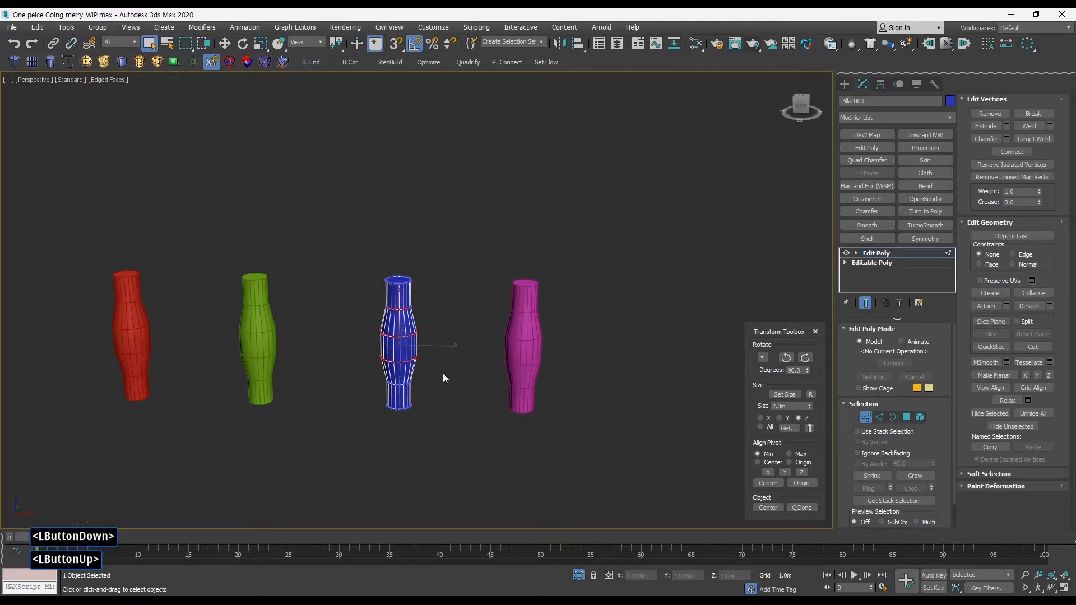
middle_click(426, 348)
middle_drag(415, 332, 433, 339)
key(r)
drag(433, 359, 447, 365)
key(ctrl+z)
key(q)
click(868, 419)
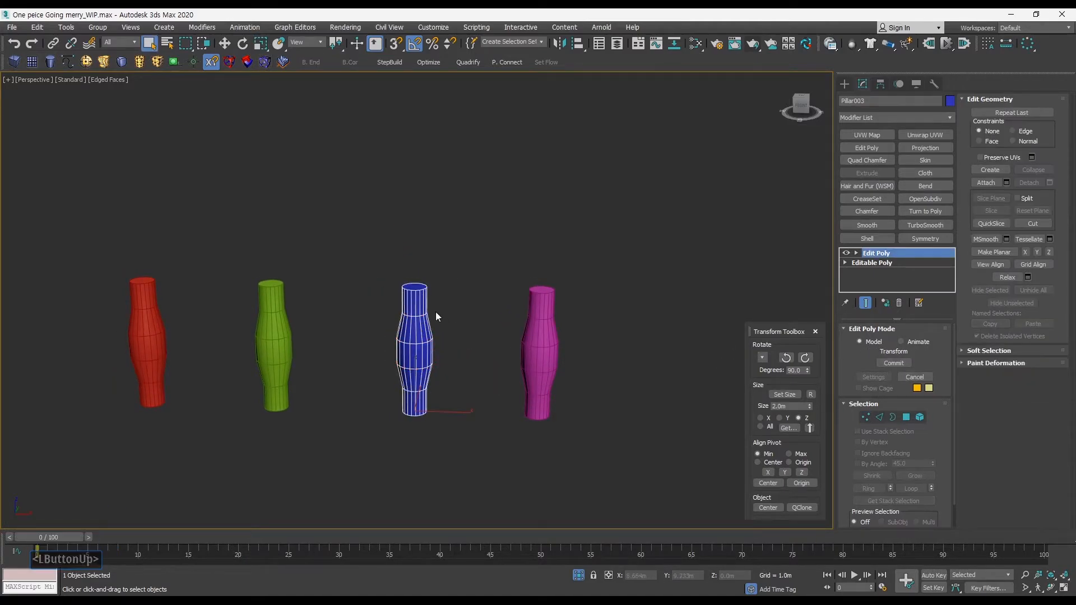
Delete the shared Edit Poly modifier from the blue instance's stack and clear the selection
right_click(886, 258)
click(897, 276)
click(647, 344)
Add an Edit Poly modifier above the pink reference's Editable Poly and select its two middle vertex rings
click(533, 291)
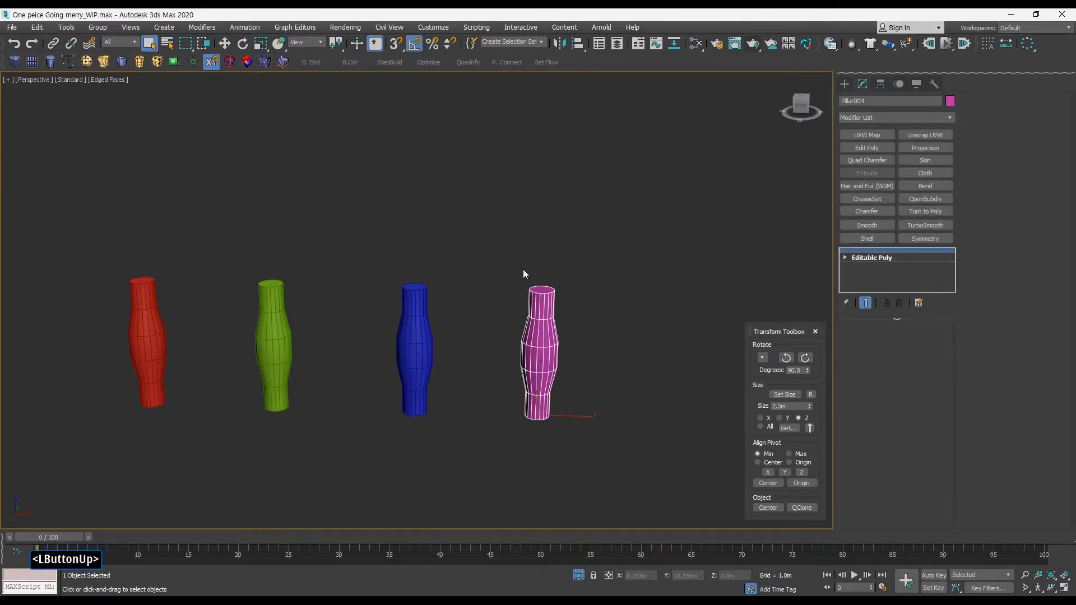
click(867, 148)
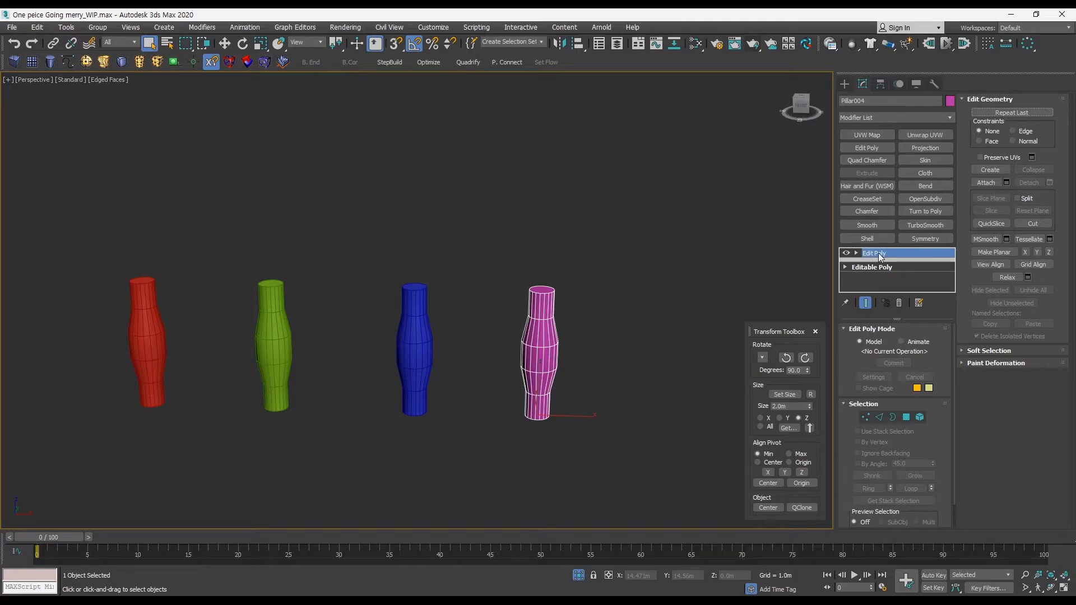
click(864, 419)
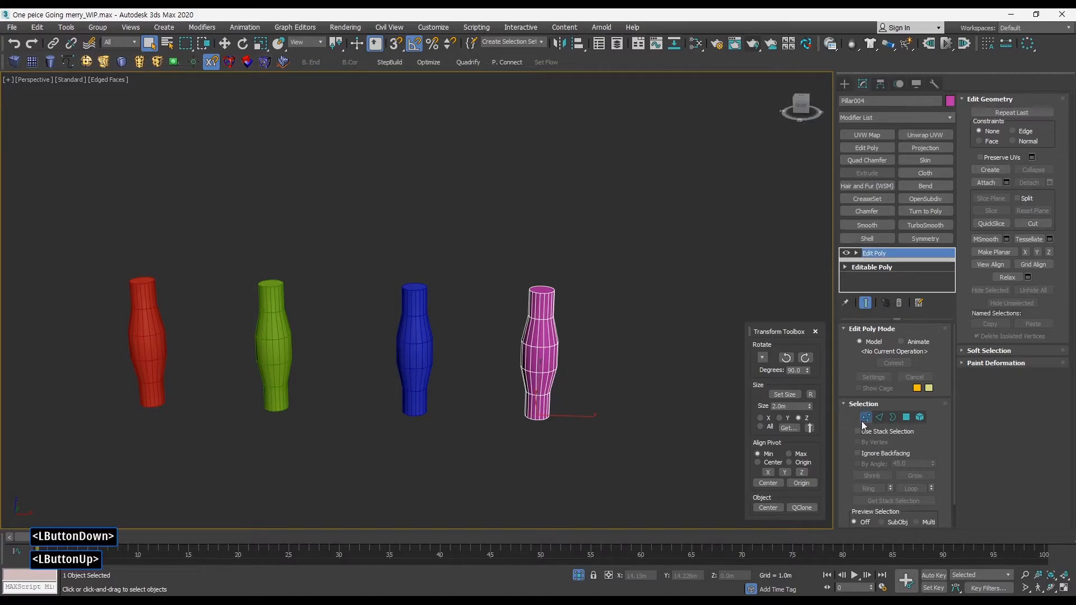
alt+middle_drag(601, 319, 560, 308)
drag(525, 340, 588, 383)
alt+middle_drag(589, 382, 566, 381)
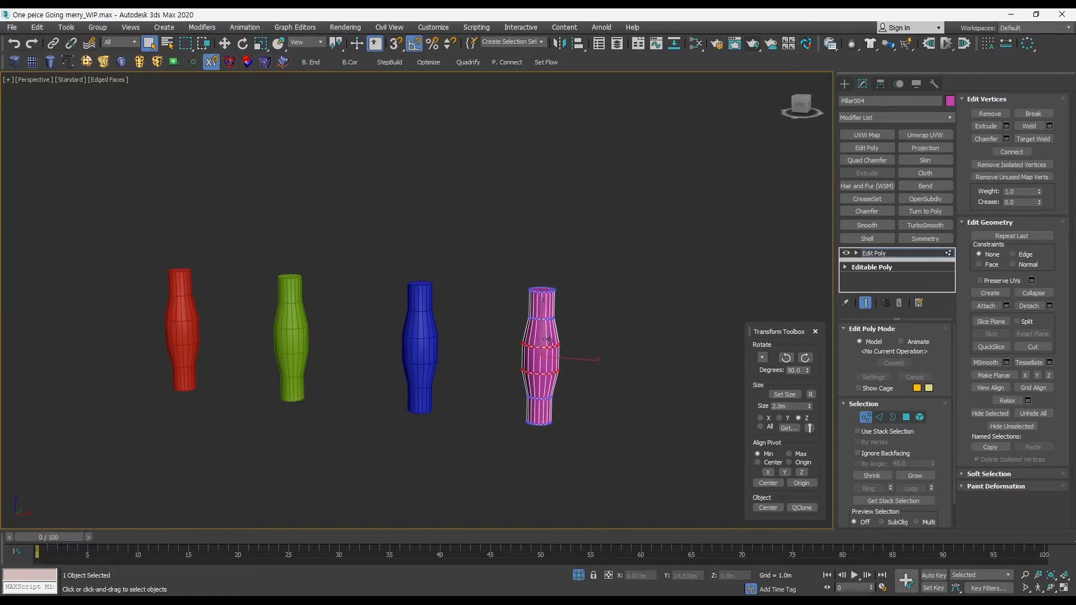
alt+middle_drag(263, 356, 240, 355)
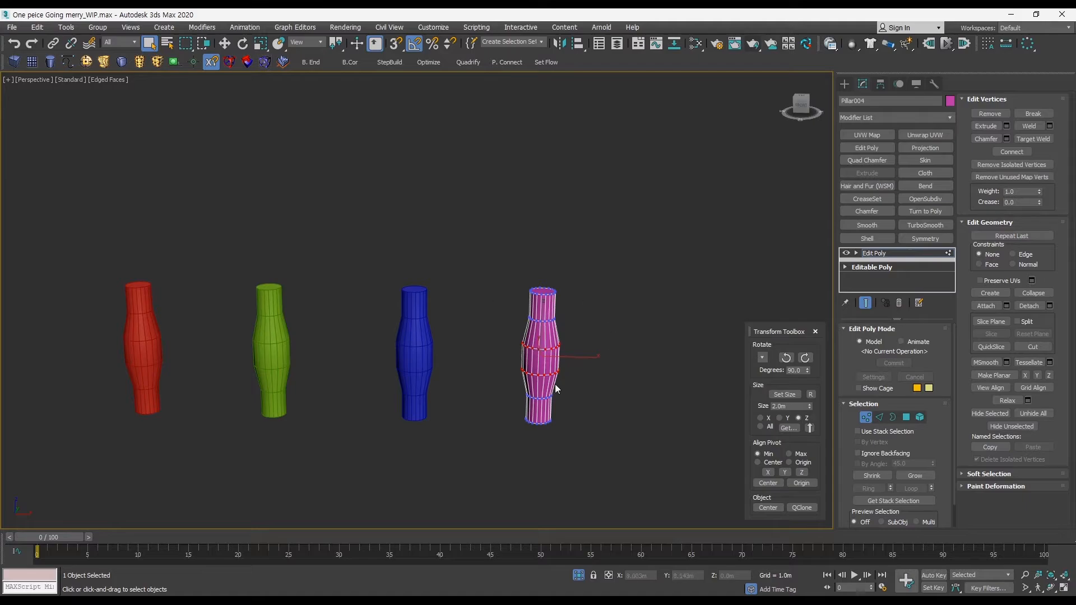
Scale the pink pillar's two middle vertex rings outward to about 208% in X and Y and leave vertex editing
ctrl+alt+middle_drag(557, 388, 586, 333)
key(r)
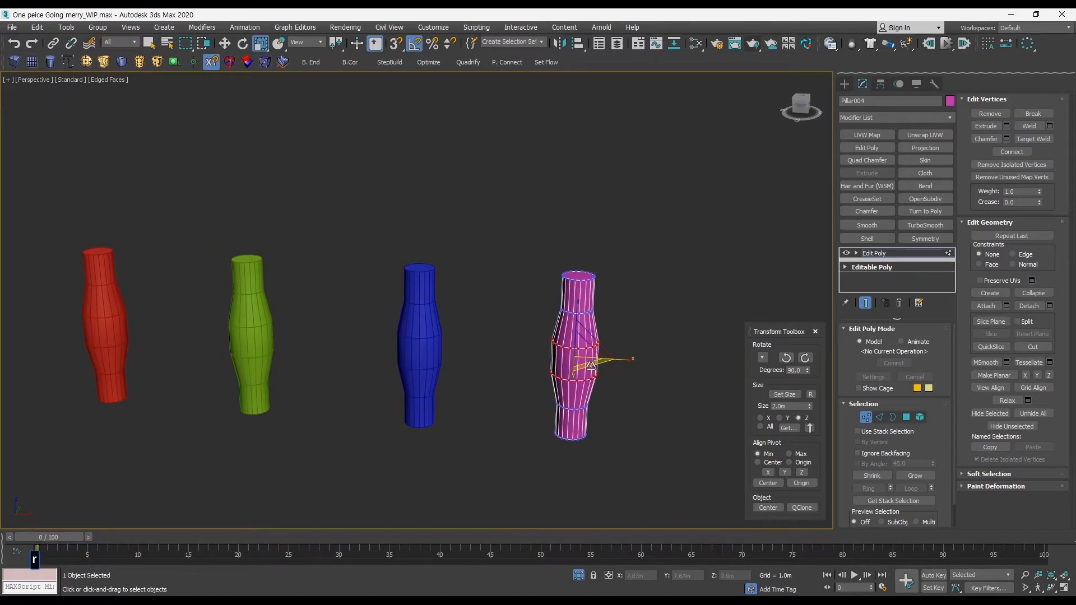
drag(588, 359, 620, 384)
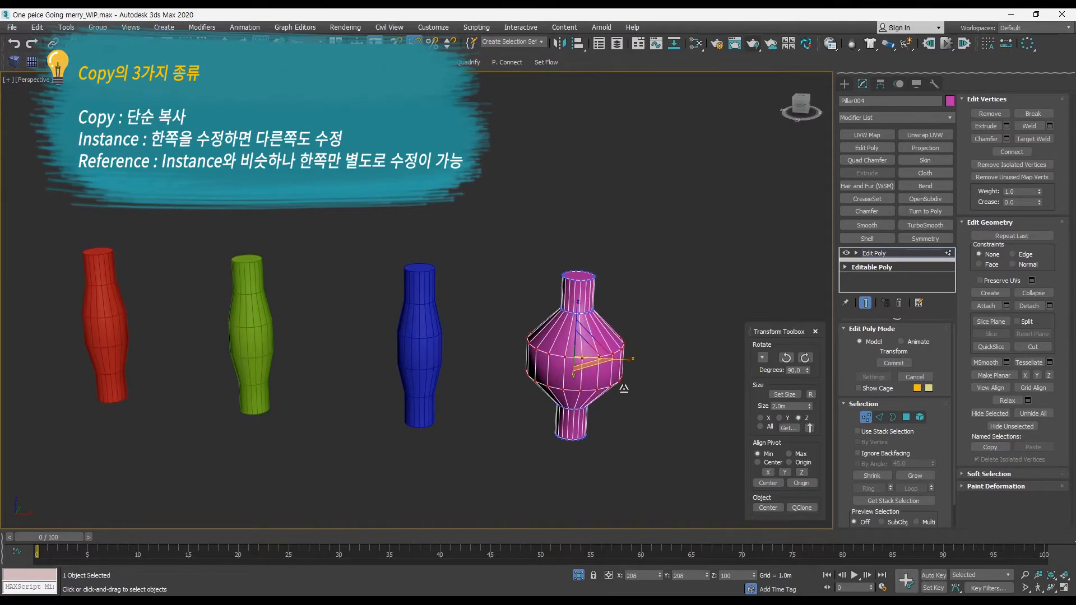
alt+middle_drag(619, 384, 608, 365)
key(q)
click(866, 417)
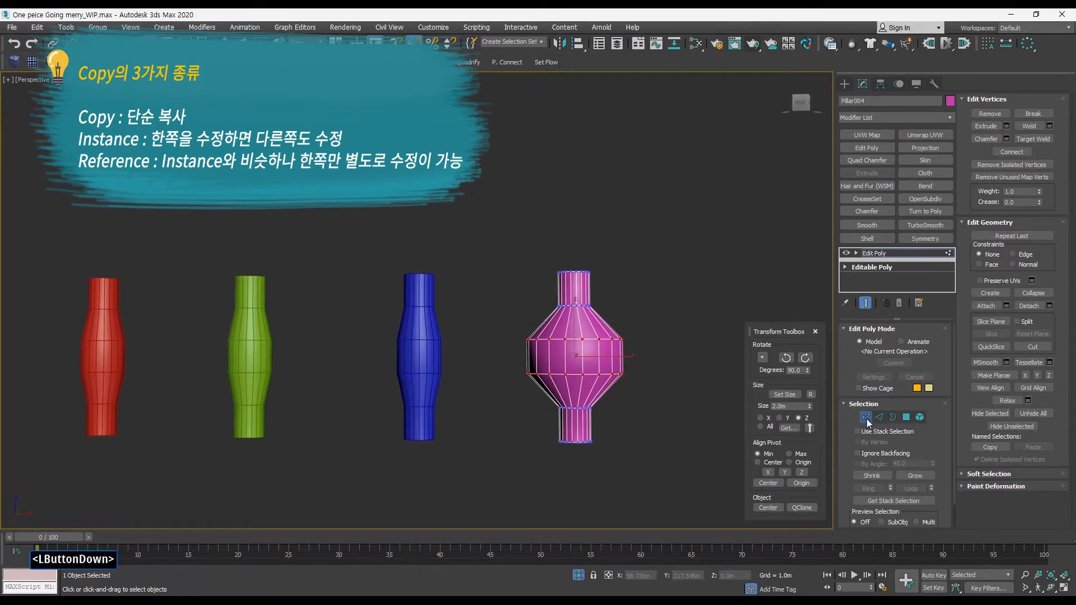
Try raising the red original's top vertices along Z and undo the move
click(410, 342)
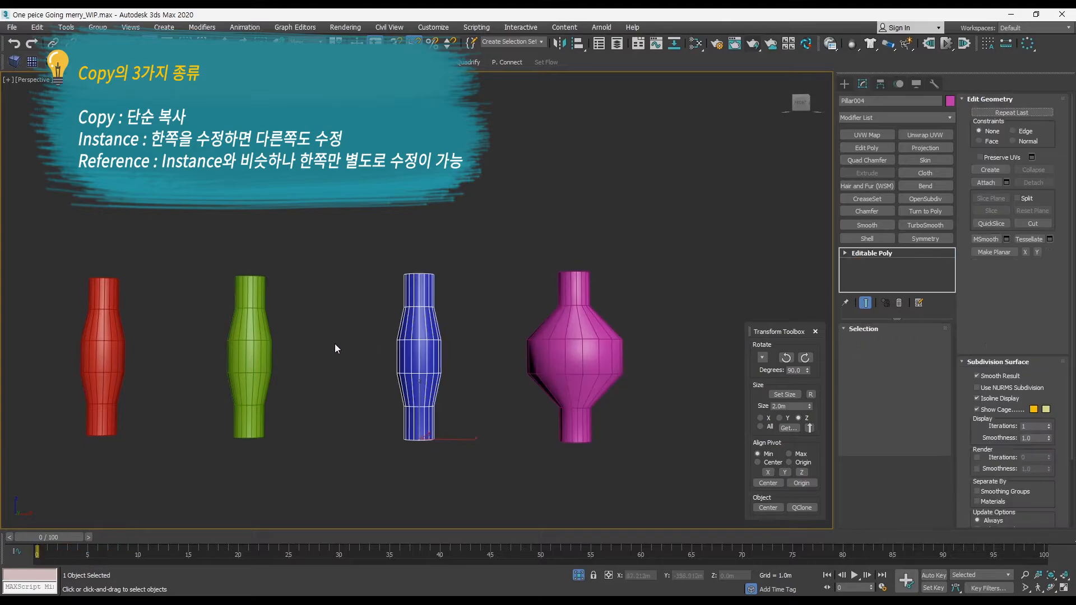
drag(71, 256, 163, 294)
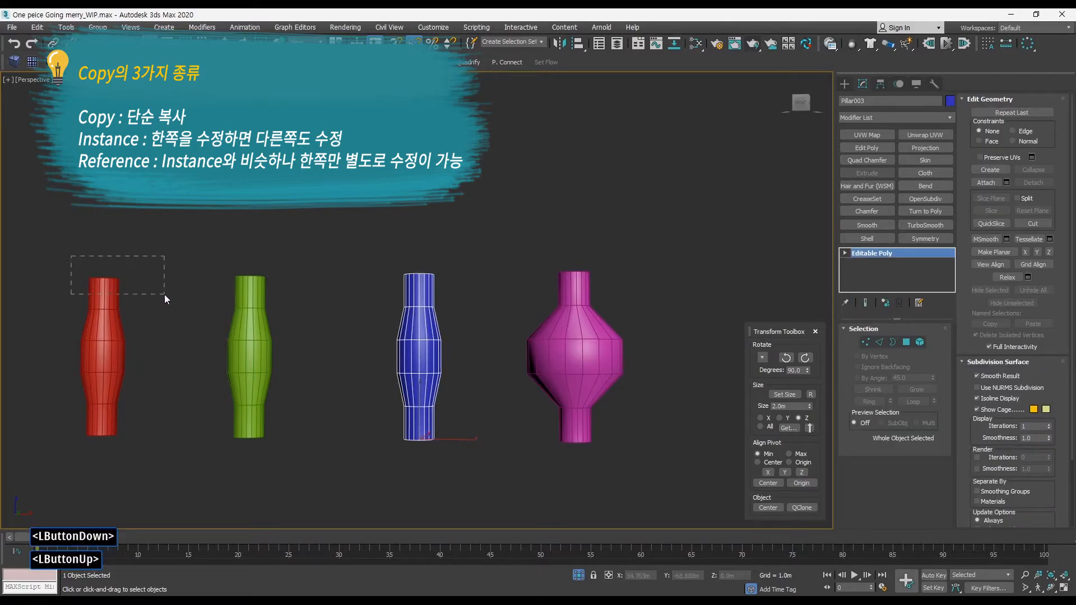
click(866, 342)
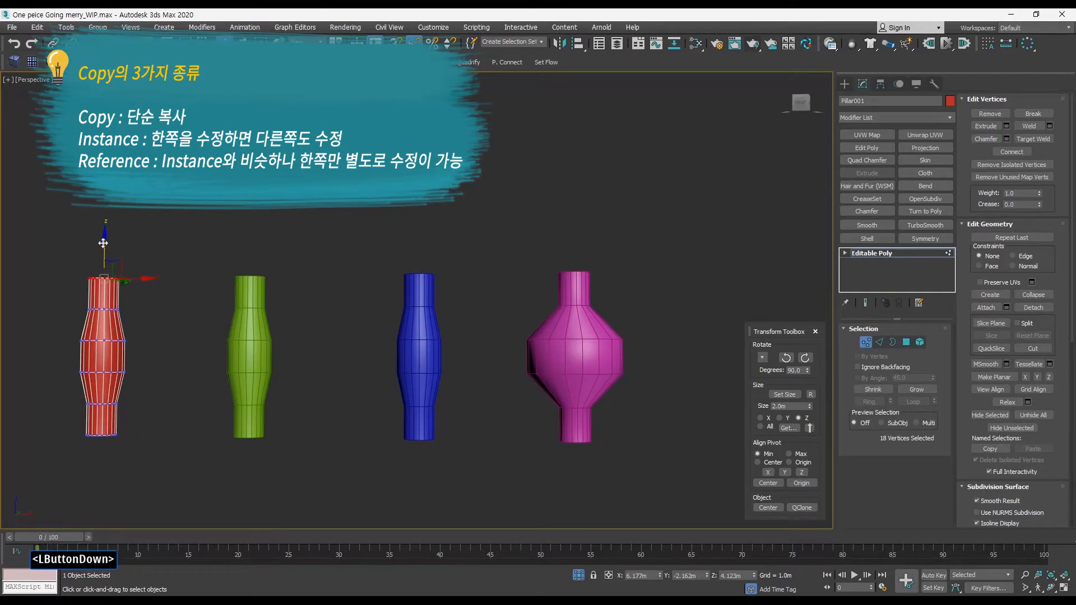
drag(113, 253, 113, 218)
key(ctrl+z)
Try scaling all vertices of the red original, undo the change and leave vertex editing
drag(32, 225, 140, 423)
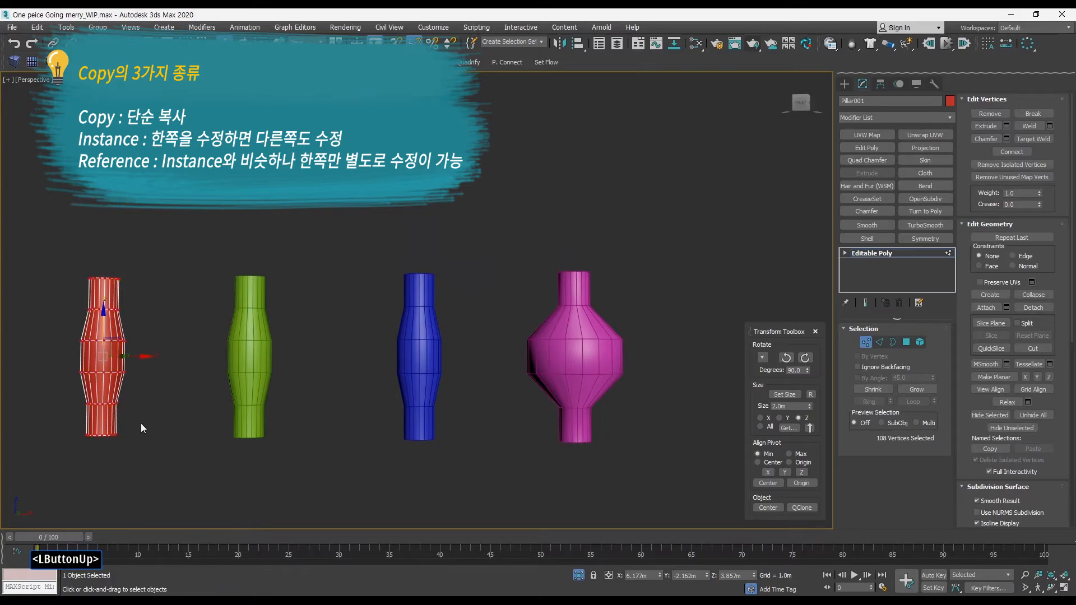
middle_drag(103, 329, 157, 312)
key(r)
drag(155, 386, 153, 412)
key(ctrl+z)
key(q)
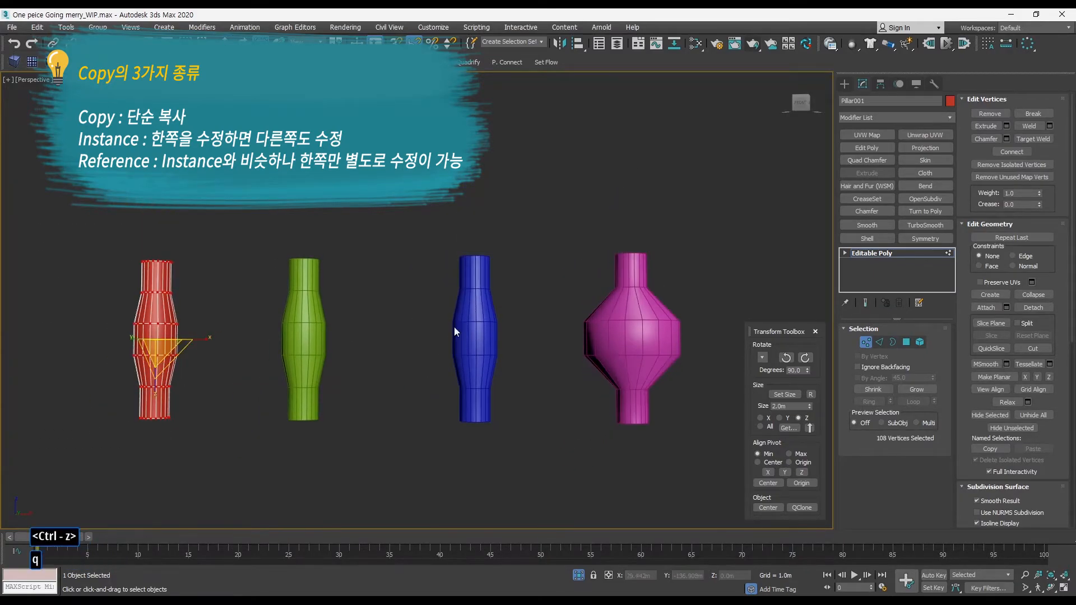
click(865, 342)
Squash all vertices of the pink reference along Z in its Edit Poly modifier and leave vertex editing
click(718, 399)
click(668, 352)
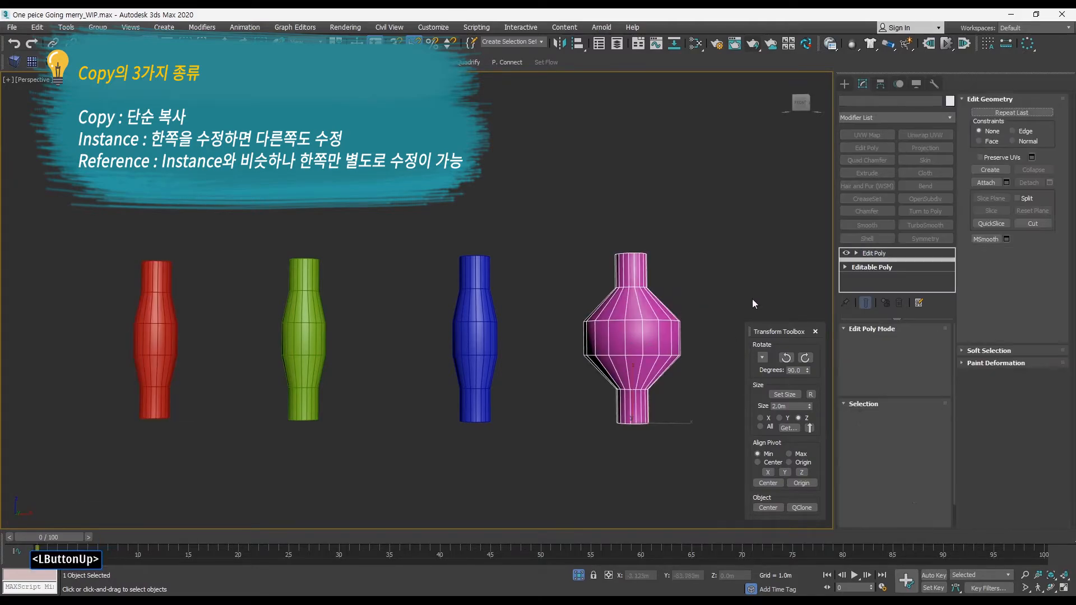
click(864, 417)
drag(577, 237, 693, 427)
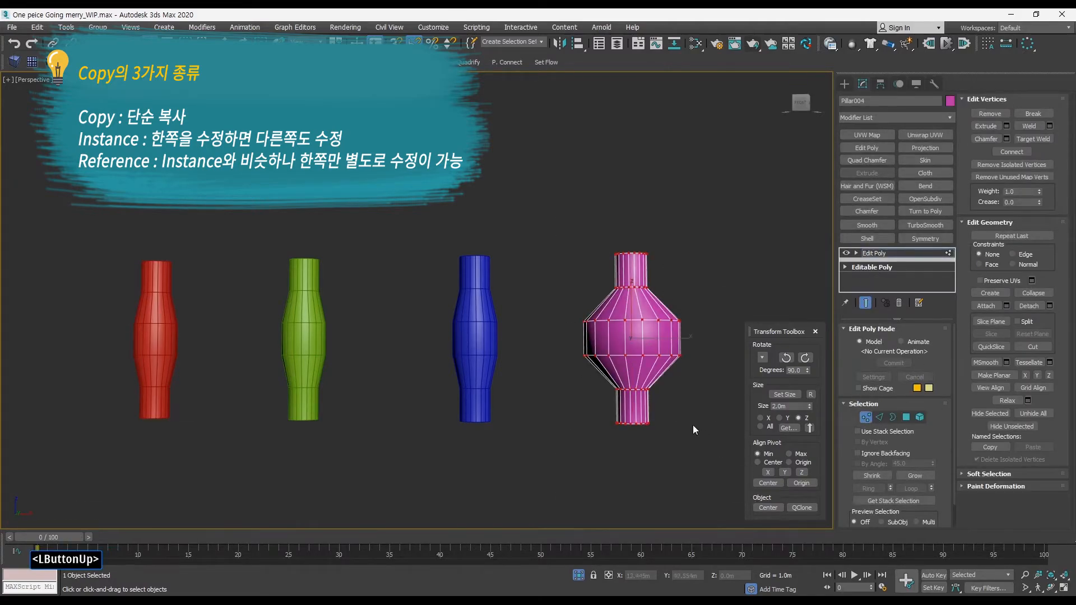
alt+middle_drag(693, 428, 652, 408)
alt+middle_drag(651, 408, 650, 398)
alt+middle_drag(650, 398, 650, 389)
key(r)
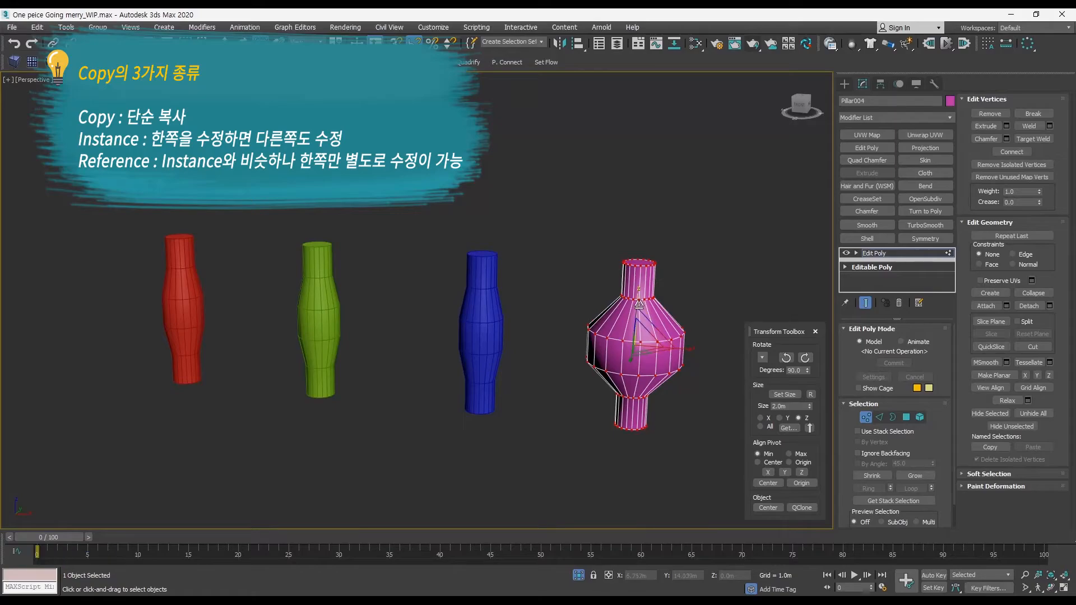
drag(637, 303, 631, 357)
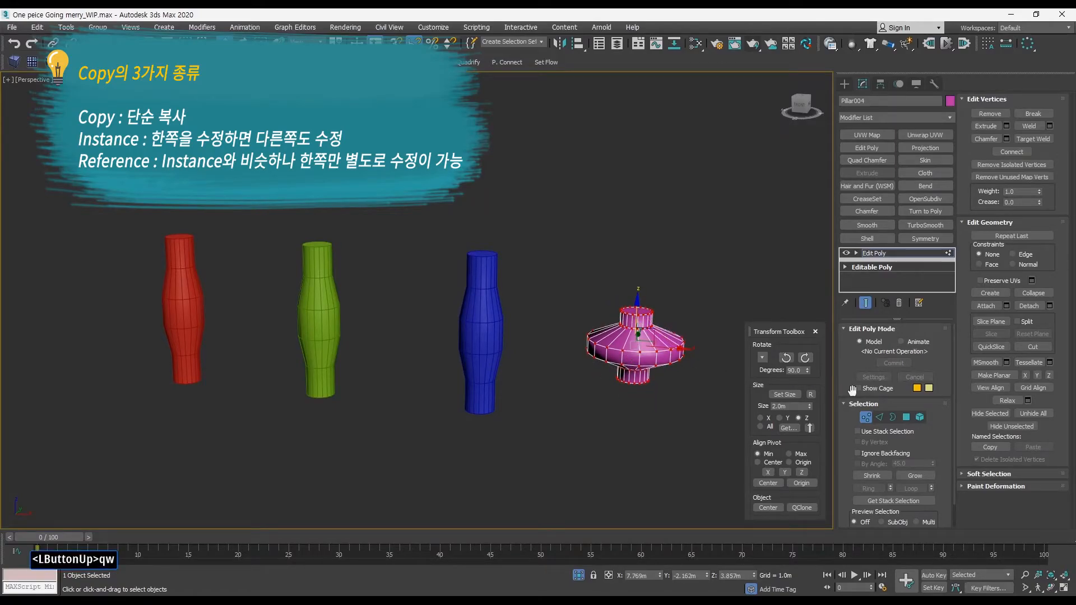
click(864, 417)
Select the top vertices of the blue instance in vertex editing and leave vertex editing
click(539, 370)
click(500, 349)
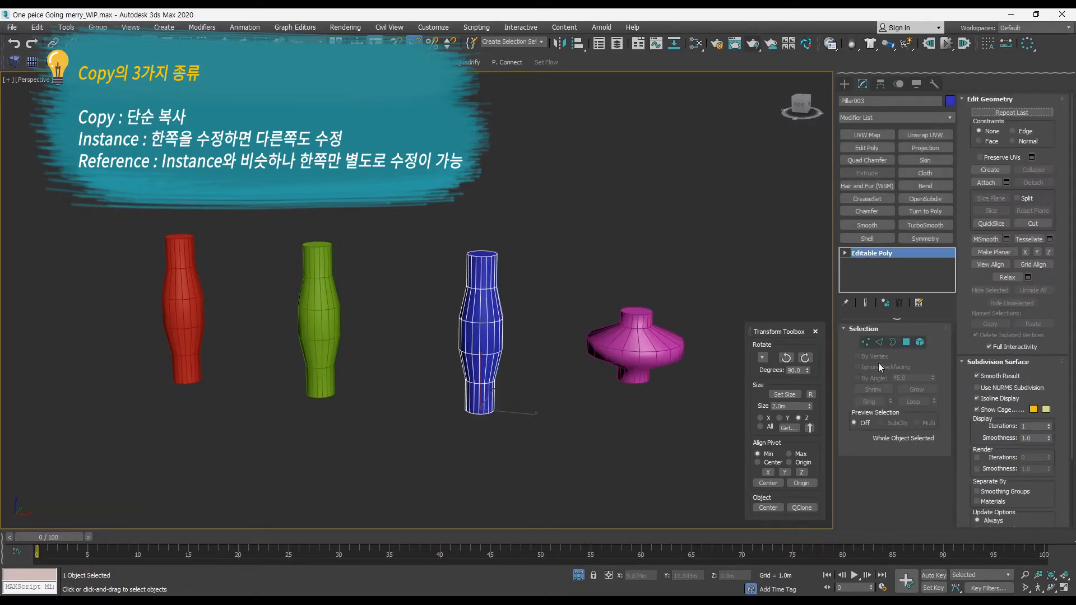
click(866, 342)
drag(544, 263, 457, 242)
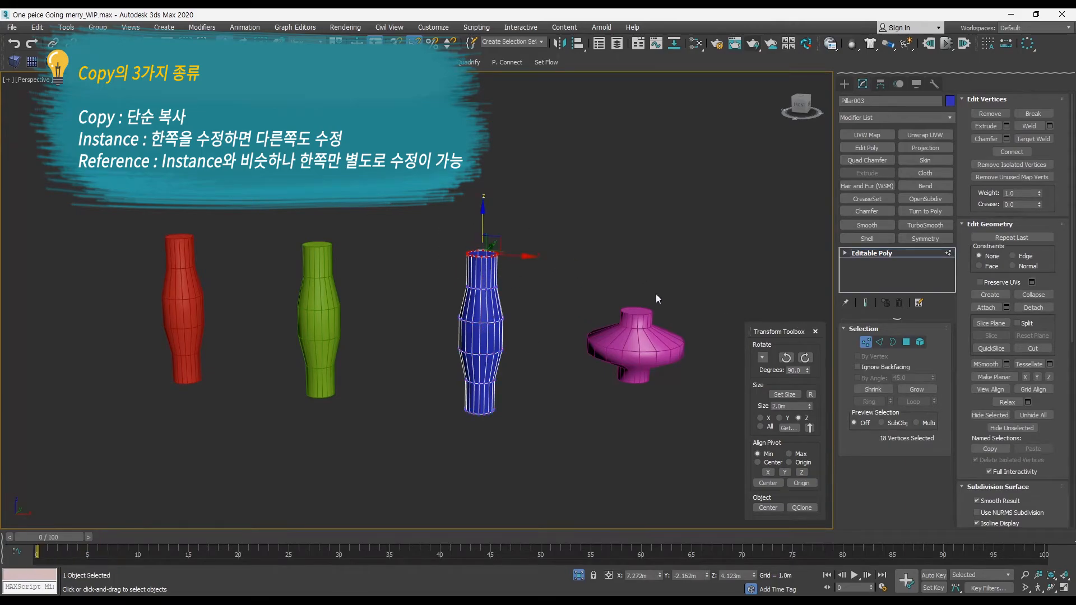
click(866, 342)
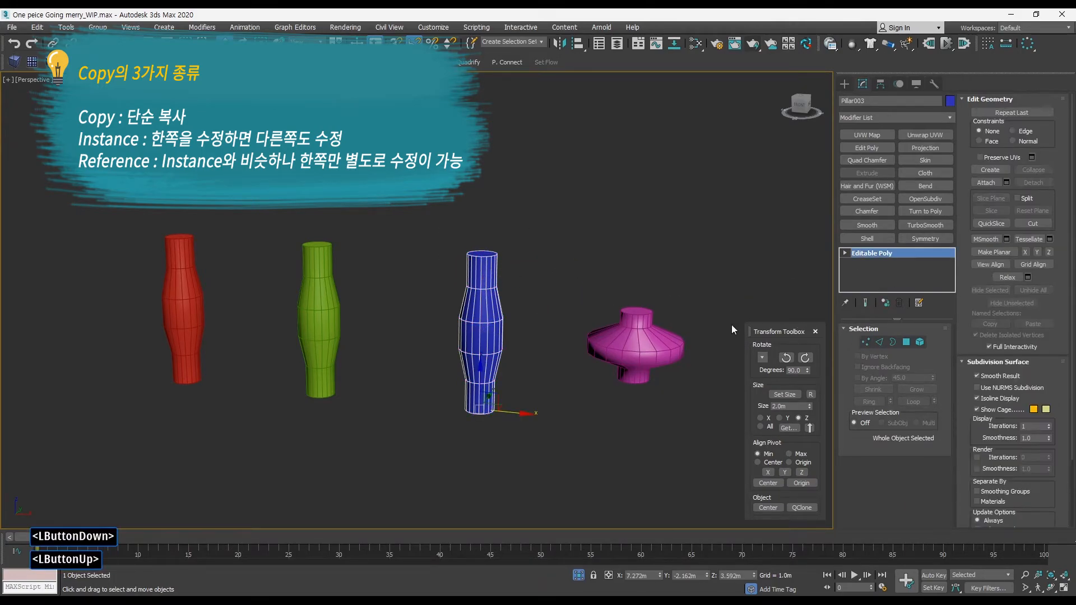
Add a TurboSmooth modifier with 2 iterations above Edit Poly on the pink reference pillar
drag(720, 368, 644, 315)
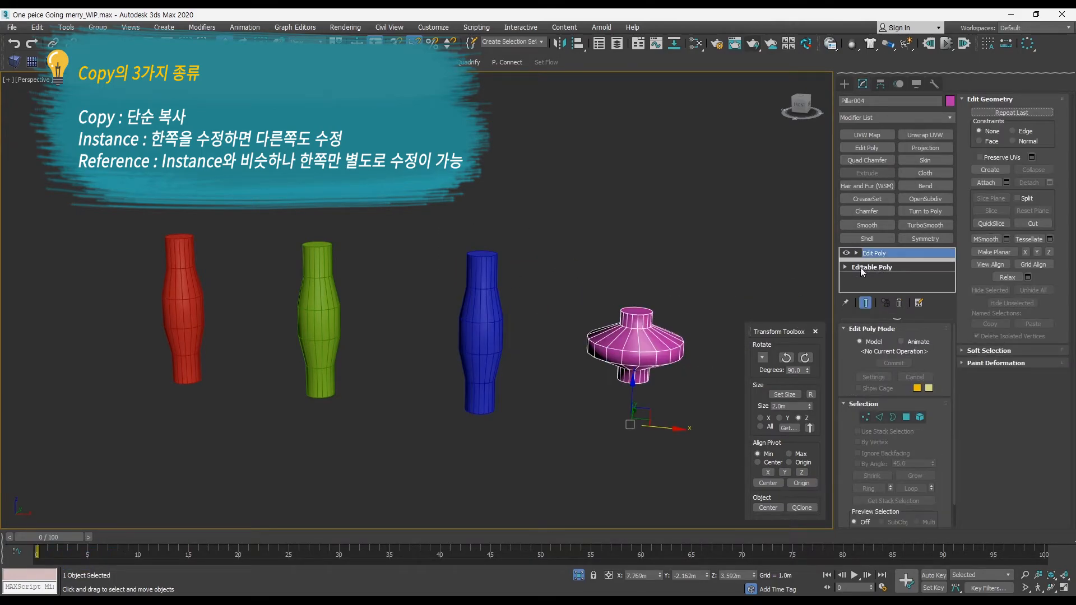
click(871, 253)
middle_drag(716, 273, 706, 281)
click(937, 226)
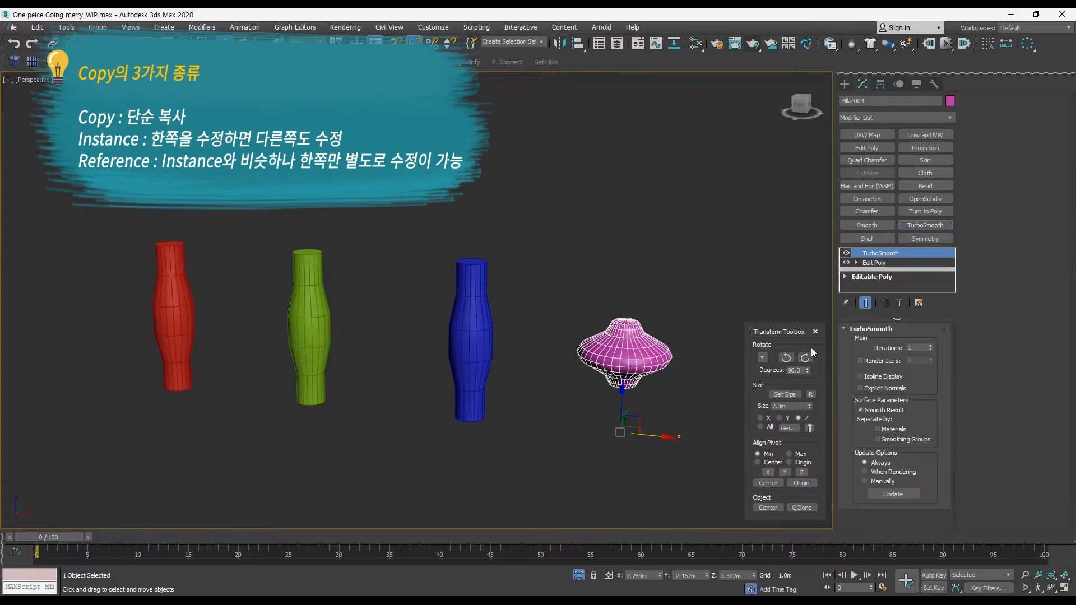
click(931, 345)
alt+middle_drag(690, 347, 693, 339)
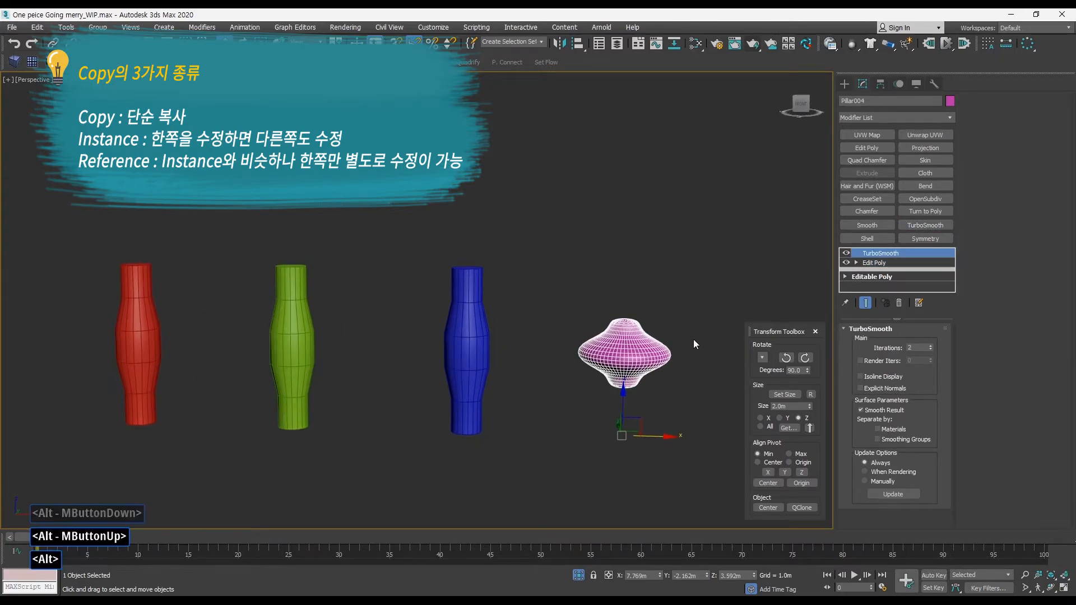
Try scaling all vertices of the blue instance, undo the change and leave vertex editing
click(703, 396)
click(624, 326)
click(463, 370)
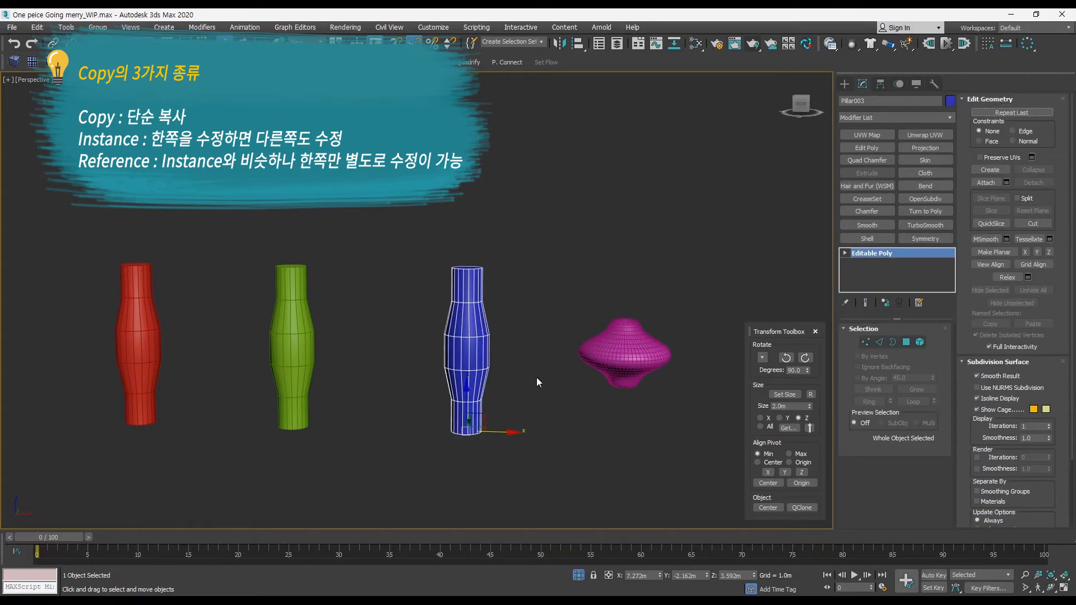
click(865, 342)
drag(367, 232, 547, 462)
middle_drag(511, 374, 516, 378)
key(r)
drag(473, 307, 562, 292)
key(ctrl+z)
ctrl+alt+middle_drag(586, 299, 588, 333)
click(866, 343)
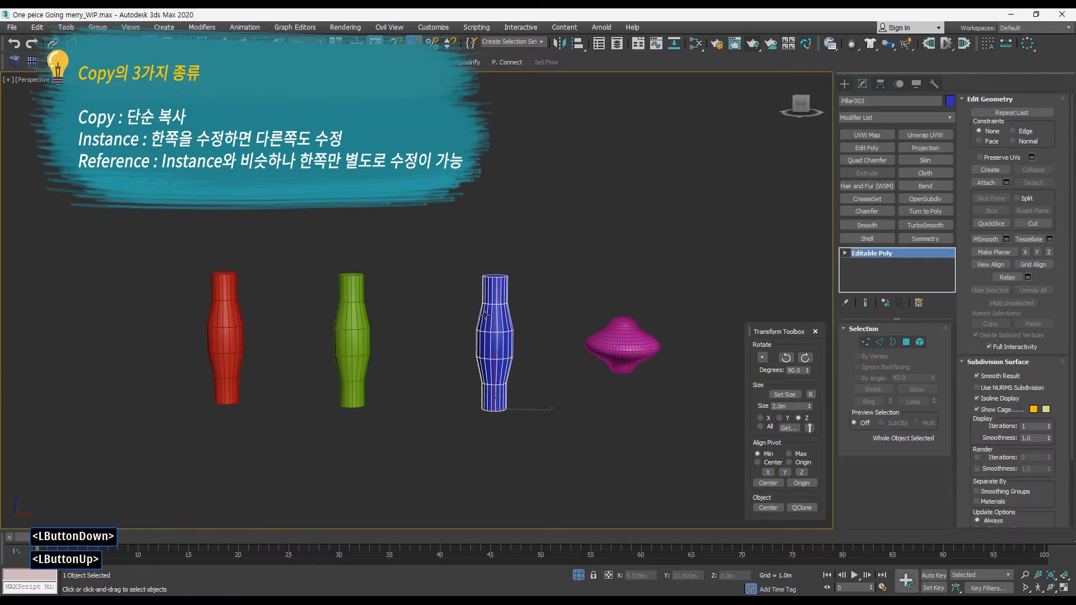
Select the green, blue and pink pillars in turn to compare their modifier stacks
drag(428, 343, 327, 322)
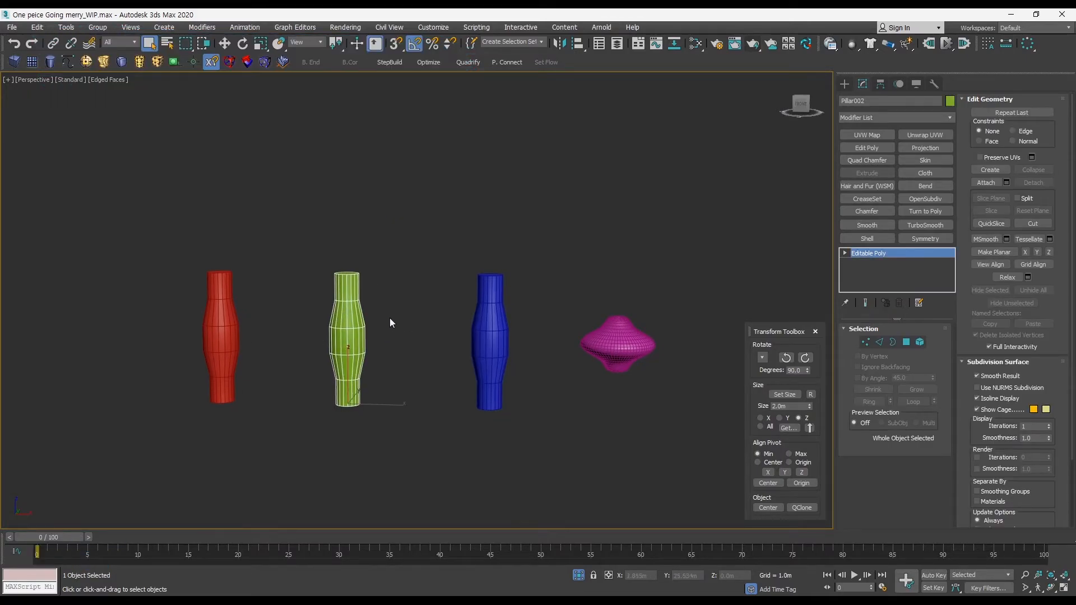
drag(533, 420, 427, 228)
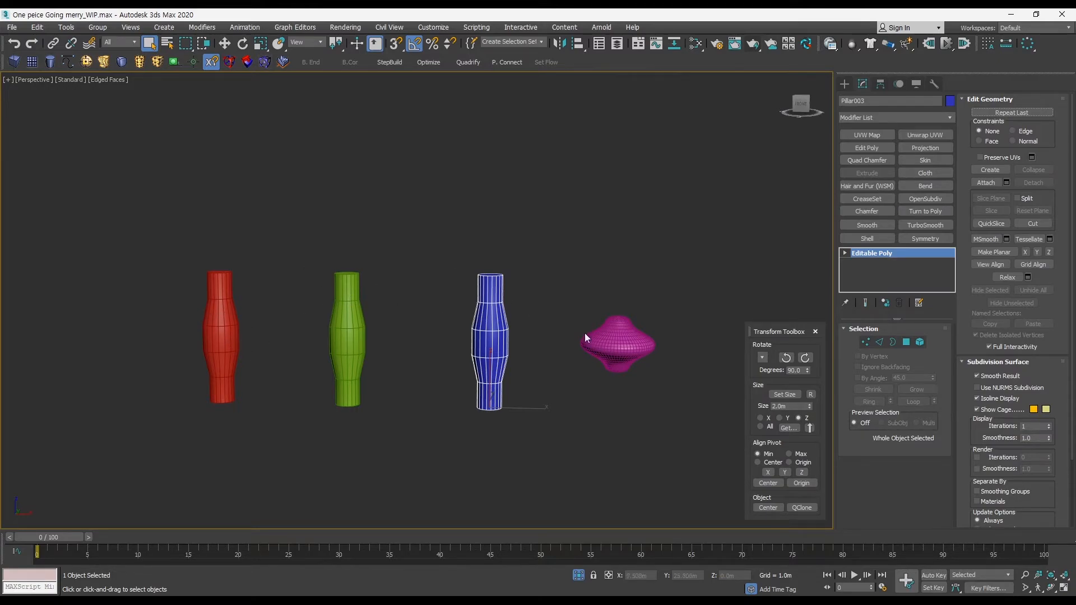
drag(683, 384, 628, 338)
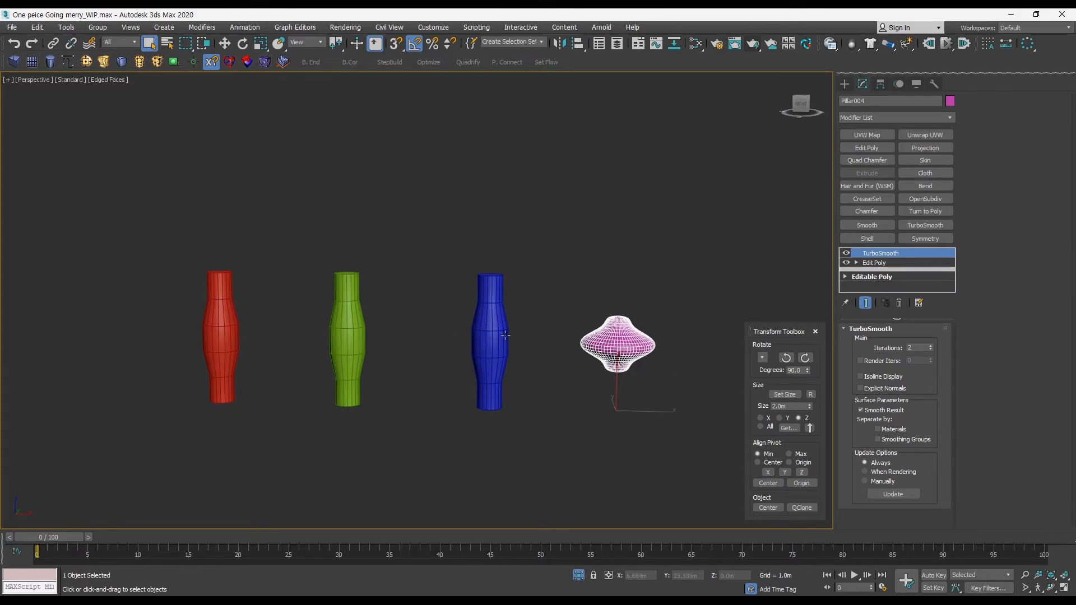
middle_drag(668, 342, 604, 315)
Remove the pink pillar's added modifiers and delete all four demonstration pillars
right_click(883, 266)
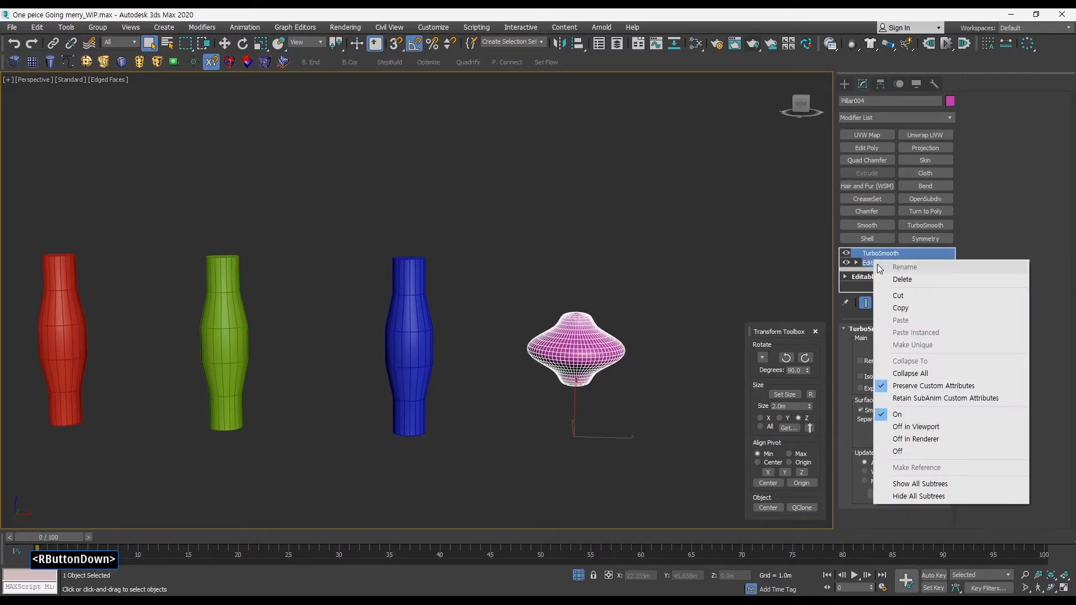
click(888, 279)
ctrl+alt+middle_drag(637, 303, 640, 298)
drag(671, 362, 163, 280)
key(Delete)
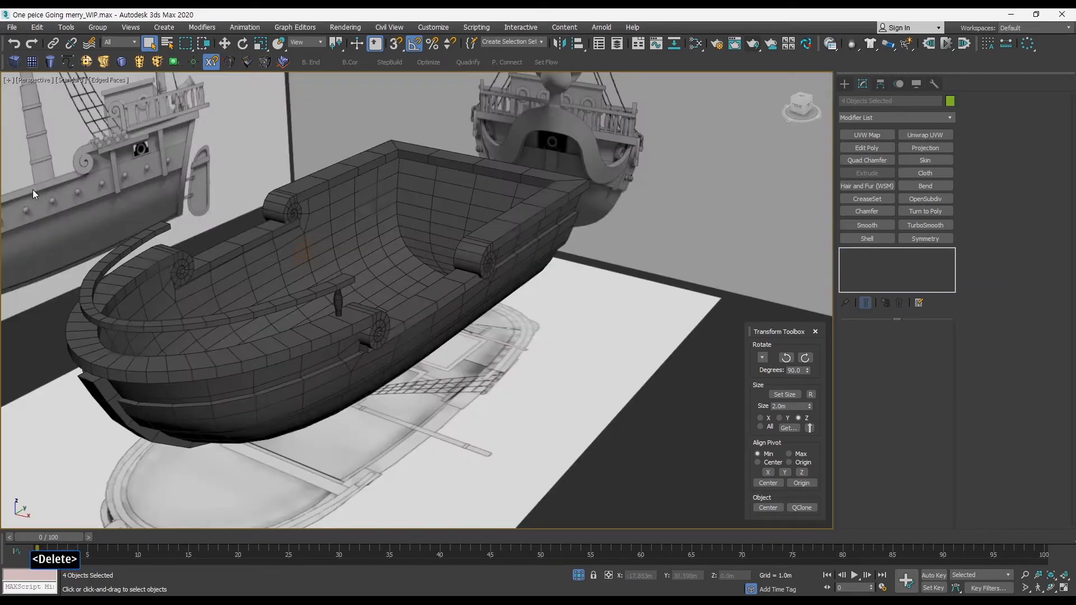
Move the fitted Pillar baluster along X, away from the hull
middle_drag(366, 308, 406, 303)
middle_drag(406, 302, 433, 307)
click(401, 293)
key(w)
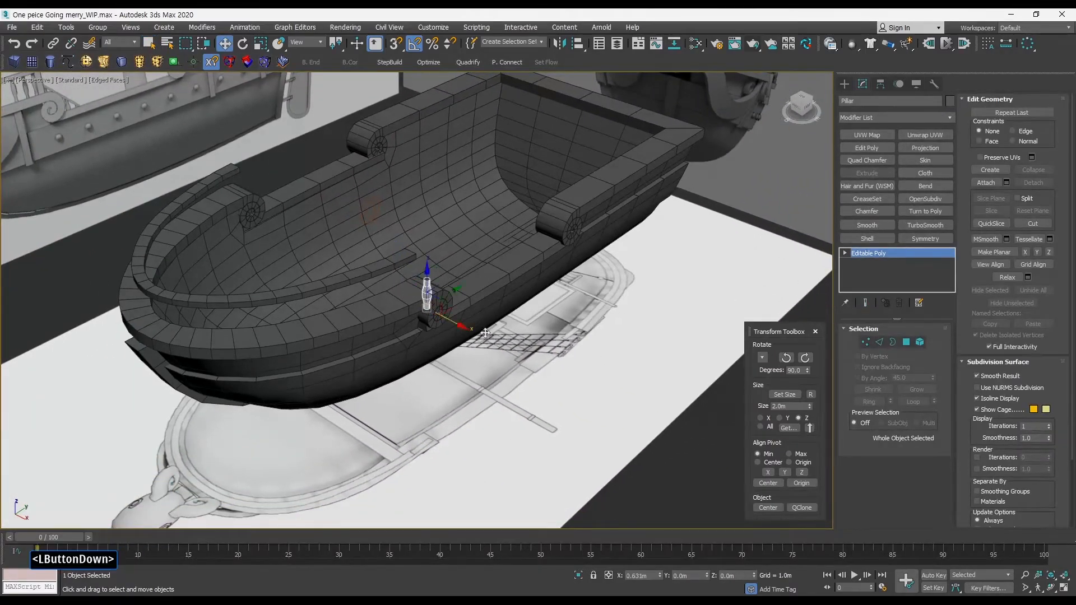
Isolate the curved bow handrail and select the edge loop running lengthwise along its centre
alt+middle_drag(192, 172, 309, 254)
middle_drag(308, 254, 409, 247)
click(466, 230)
click(360, 249)
key(alt+q)
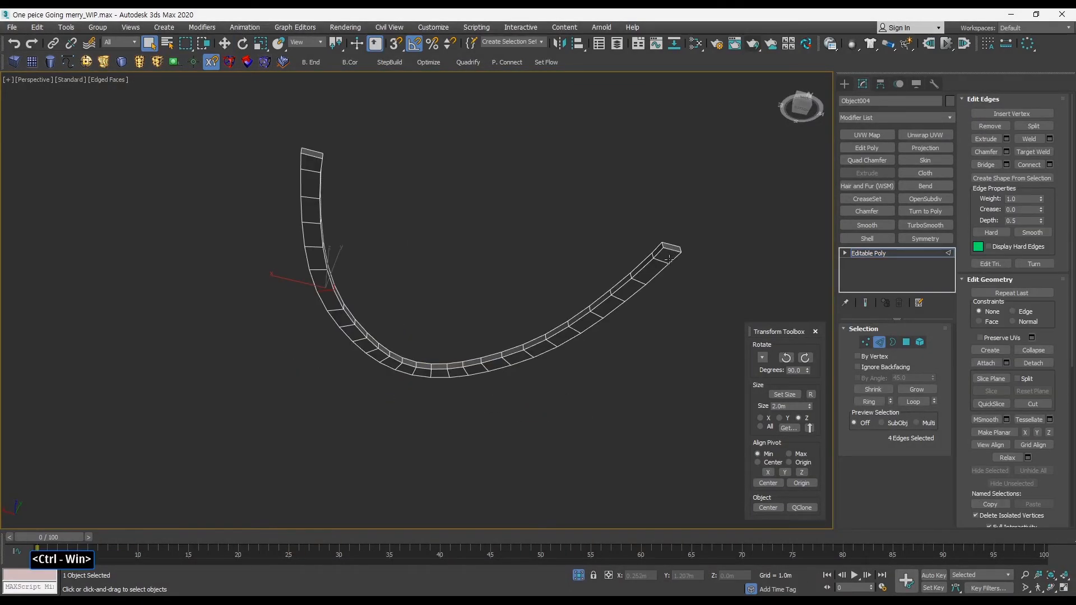
ctrl+alt+middle_drag(668, 260, 728, 336)
click(670, 250)
key(q)
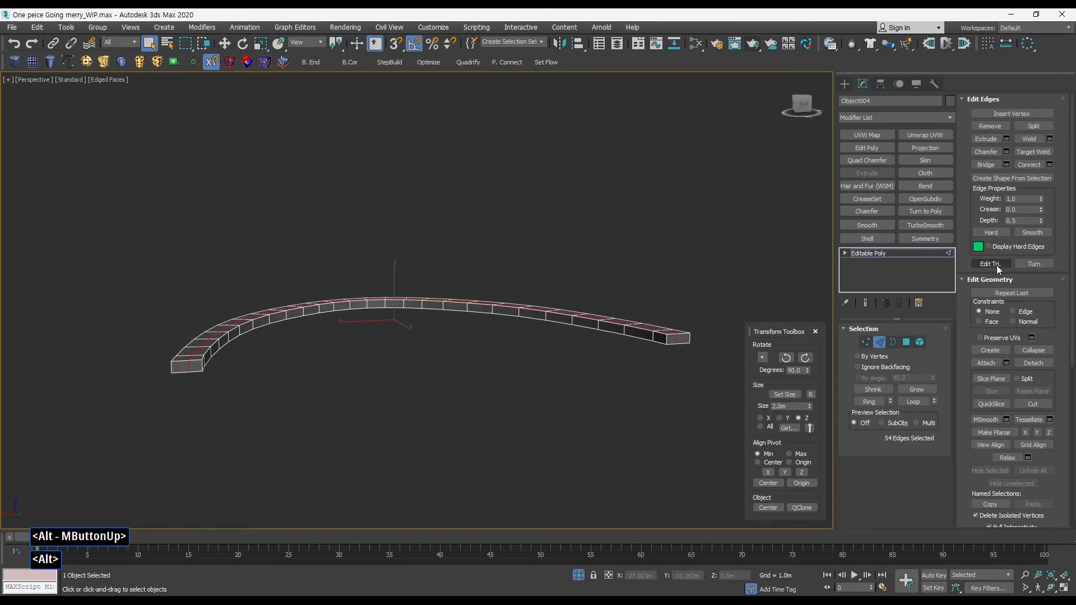
Try creating a Smooth-type shape from the handrail's selected edges and inspect how it follows the rail's end
click(1019, 180)
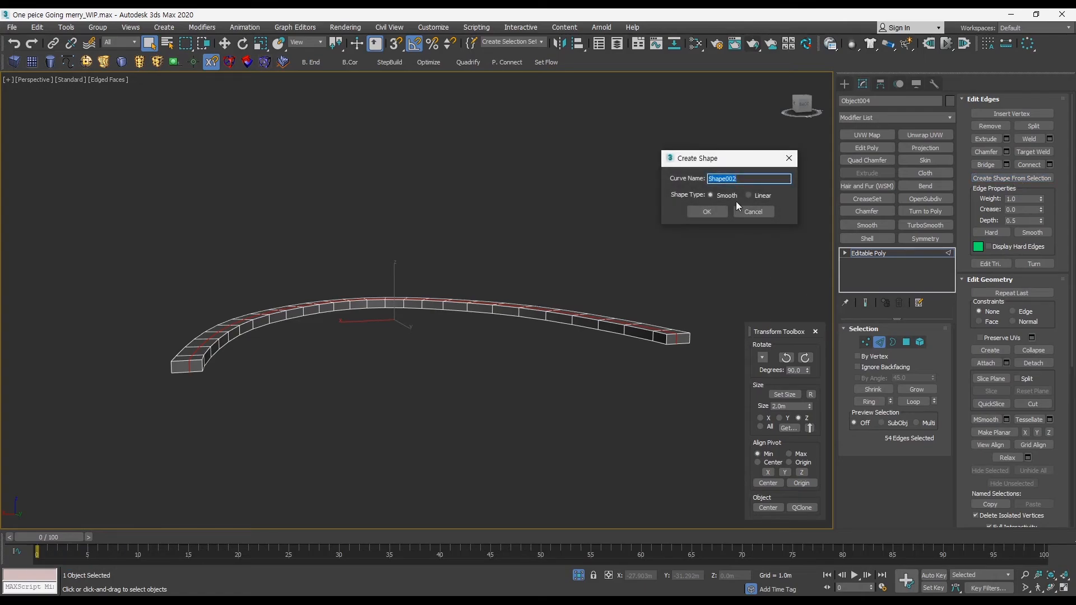
click(749, 196)
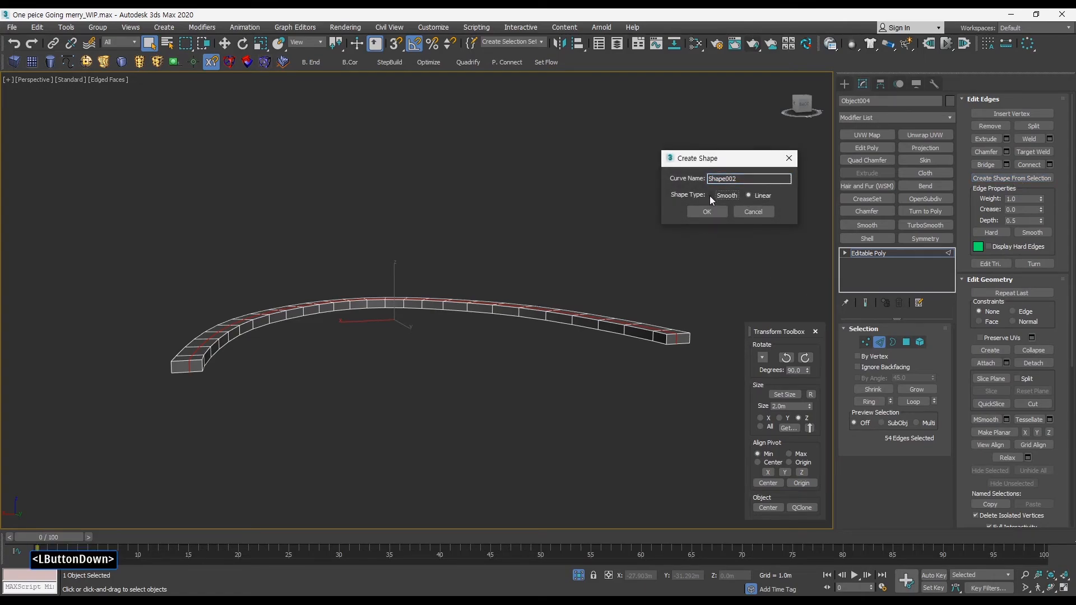
click(710, 196)
click(711, 210)
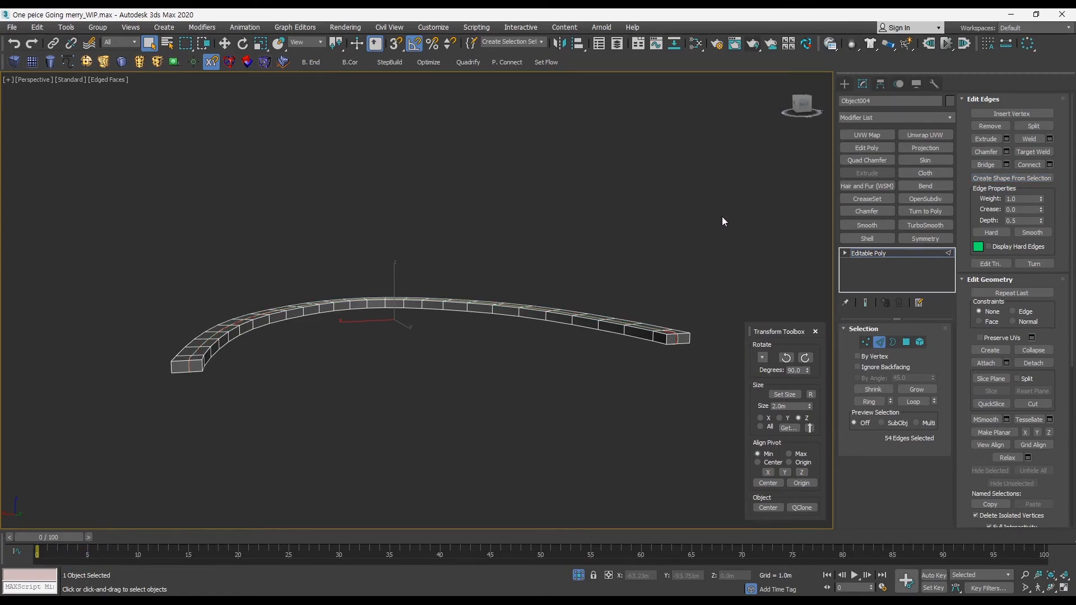
ctrl+alt+middle_drag(749, 300, 677, 189)
click(998, 178)
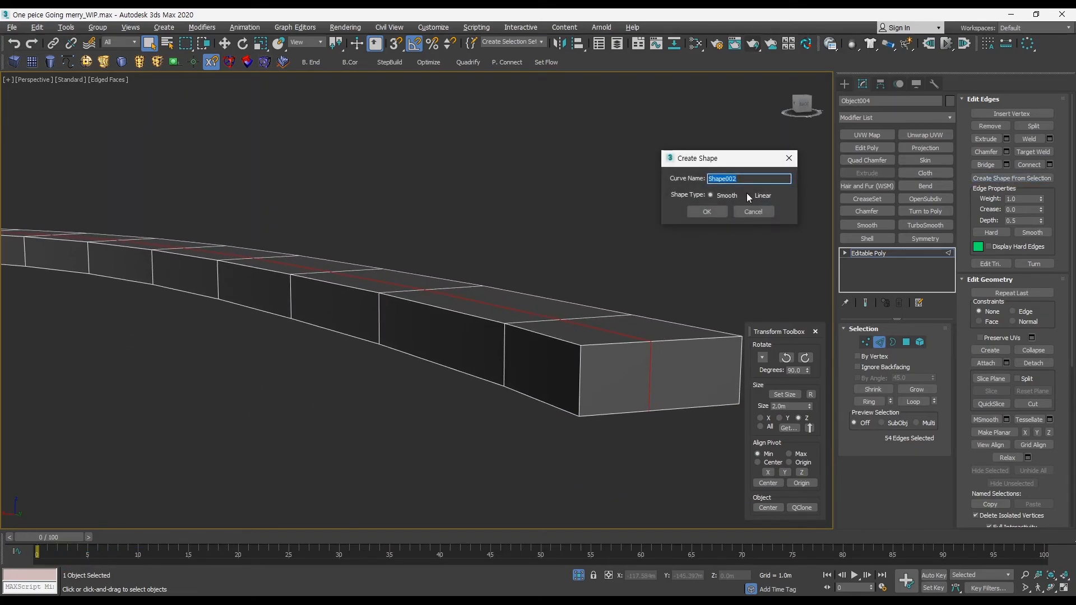
click(707, 211)
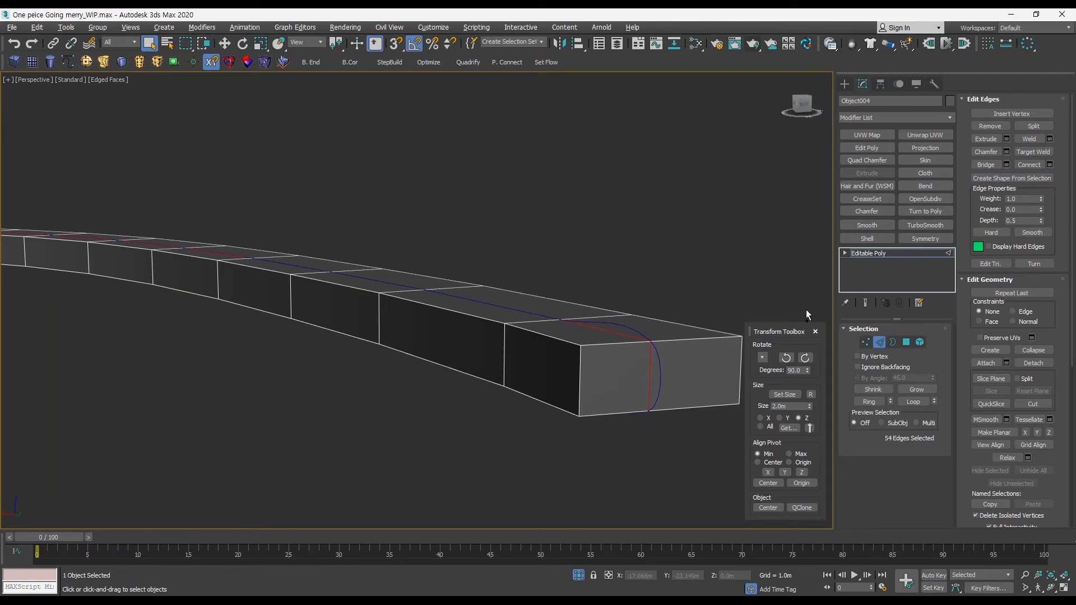
Create a Linear-type shape from the handrail's selected centre edges and leave edge editing
click(1000, 179)
click(748, 195)
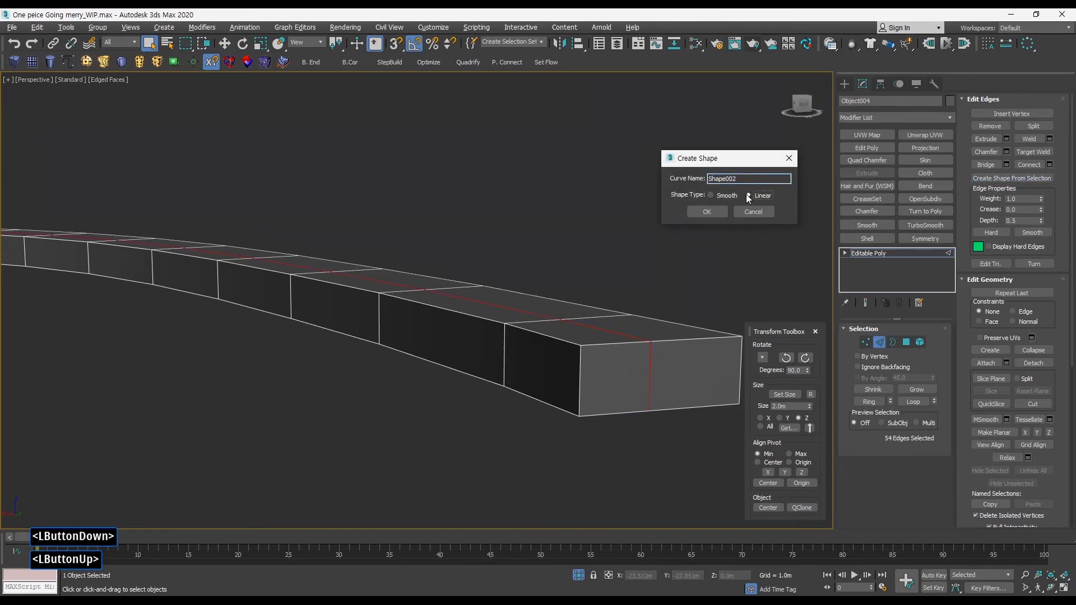
click(698, 213)
click(879, 344)
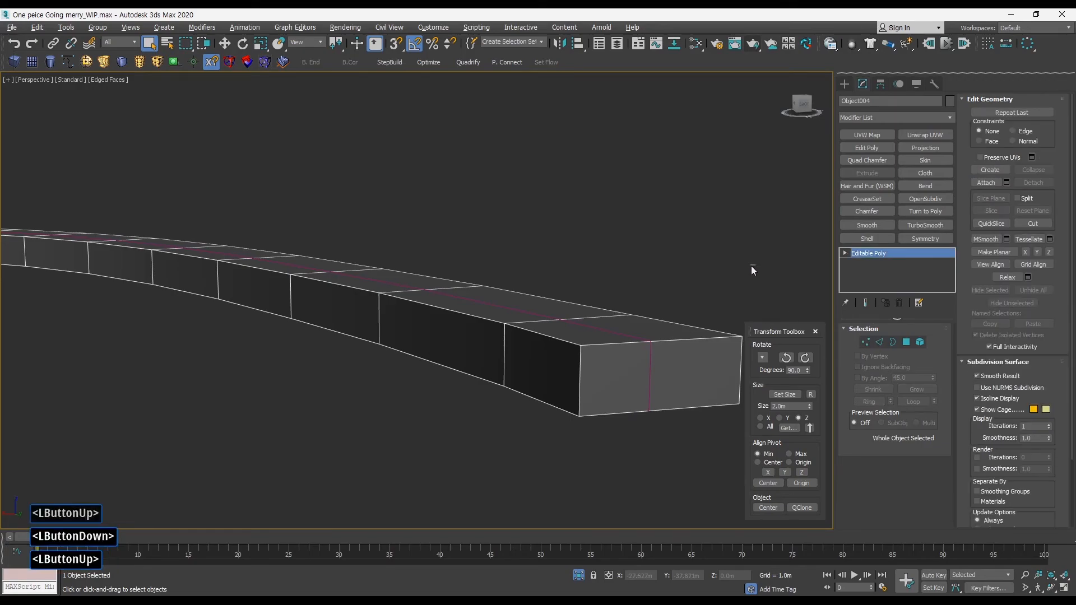
Select the new spline running along the handrail and isolate it
click(750, 267)
click(638, 338)
click(637, 338)
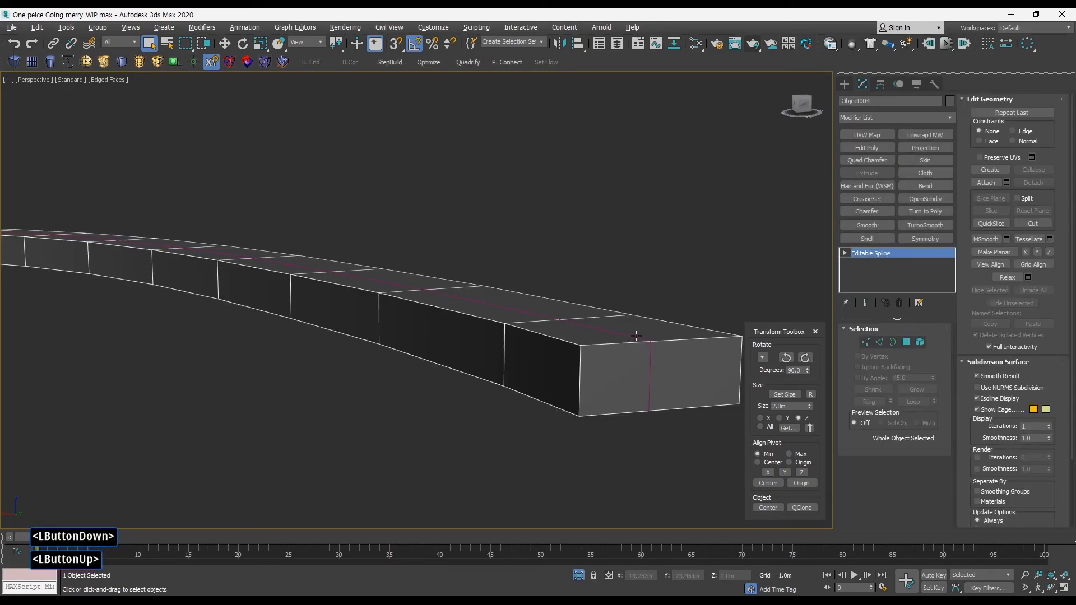
ctrl+alt+middle_drag(637, 338, 645, 240)
key(alt+q)
Delete the spline's upper run and end segments from the Right view, keeping the lower curve, and leave segment editing
click(1017, 167)
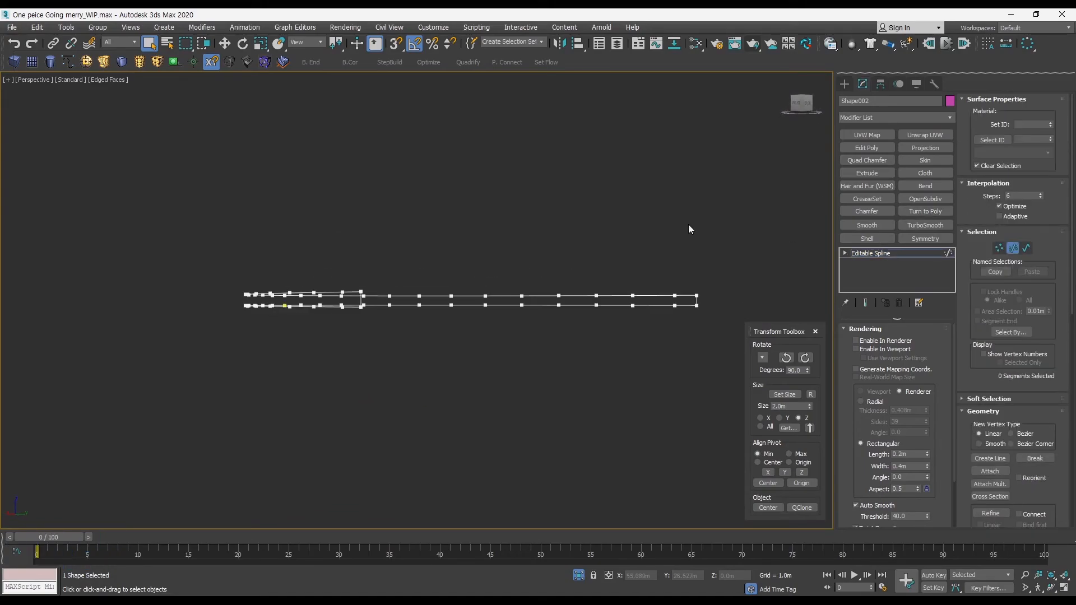
key(alt+w)
middle_click(320, 365)
key(alt+w)
ctrl+alt+middle_drag(321, 365, 320, 368)
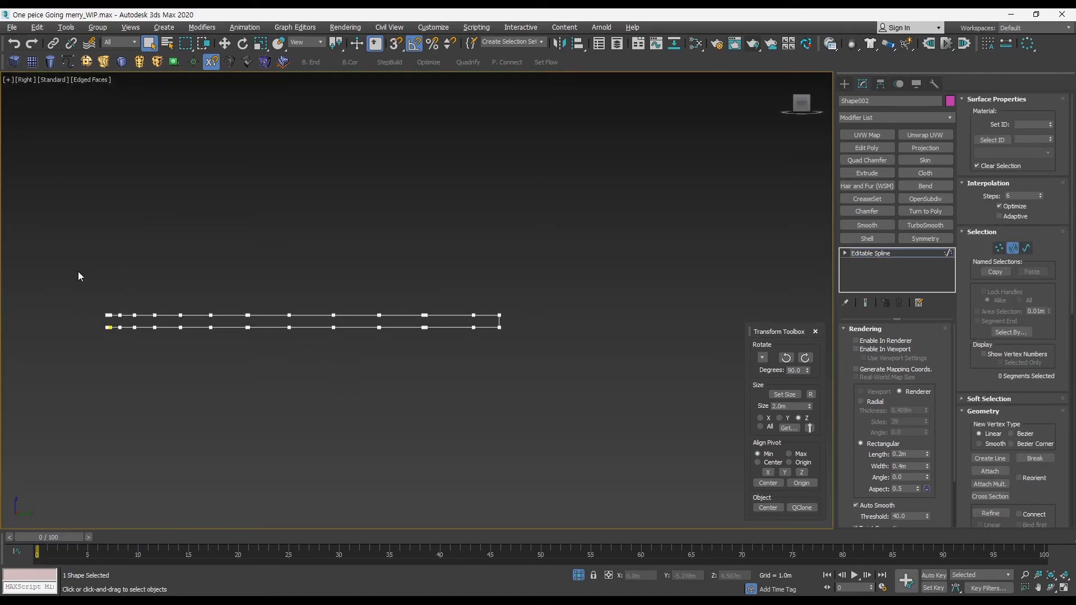
drag(597, 321, 597, 322)
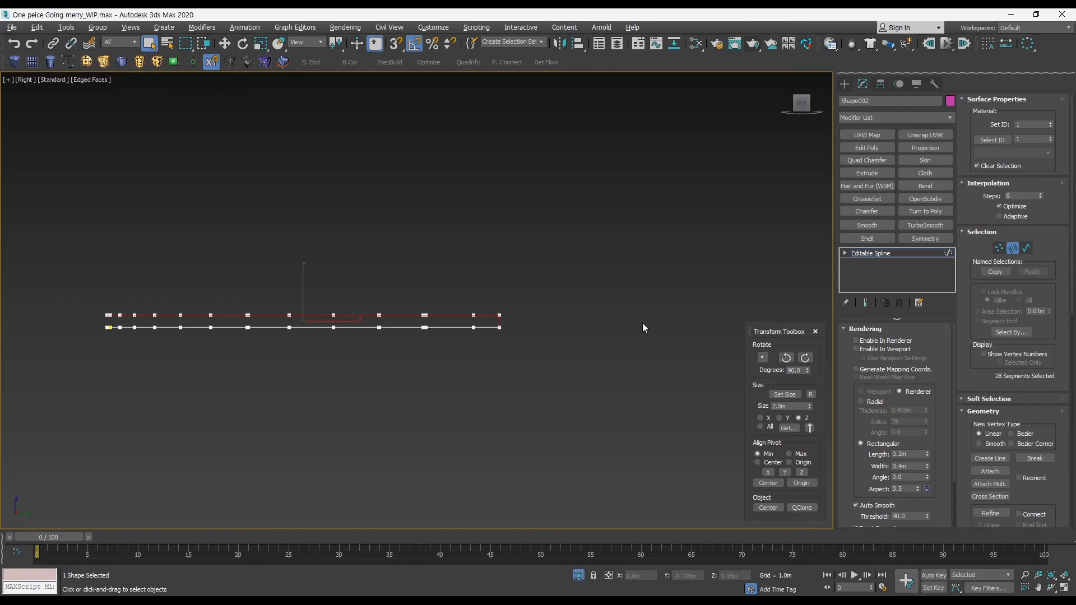
click(1009, 253)
End isolation and lower the spline in the Right view onto the hull's bow rim, level with the baluster's base
key(alt+w)
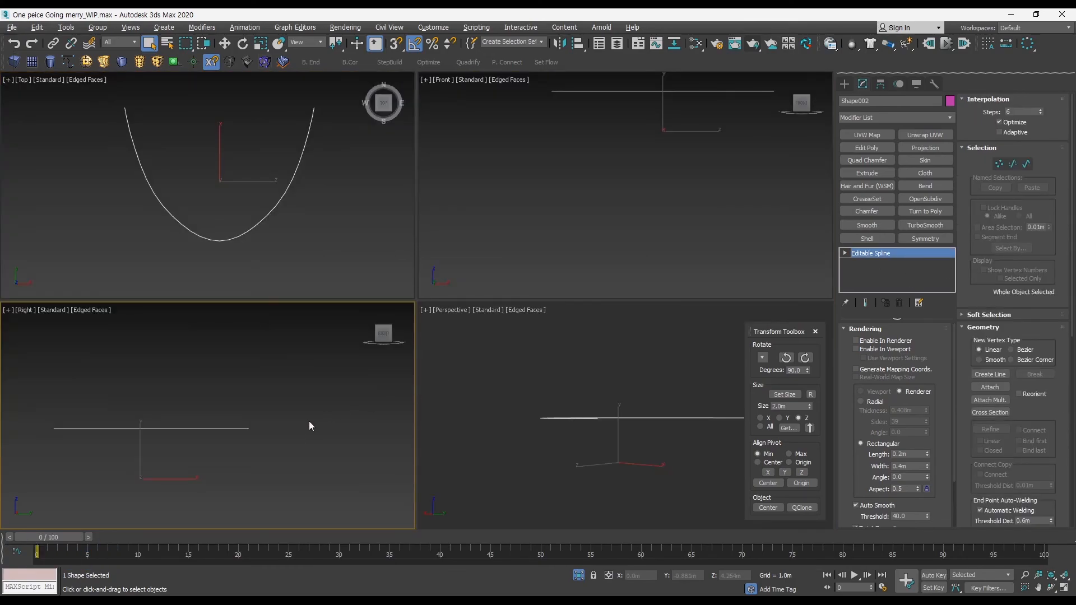
key(F3)
key(F3)
key(alt+q)
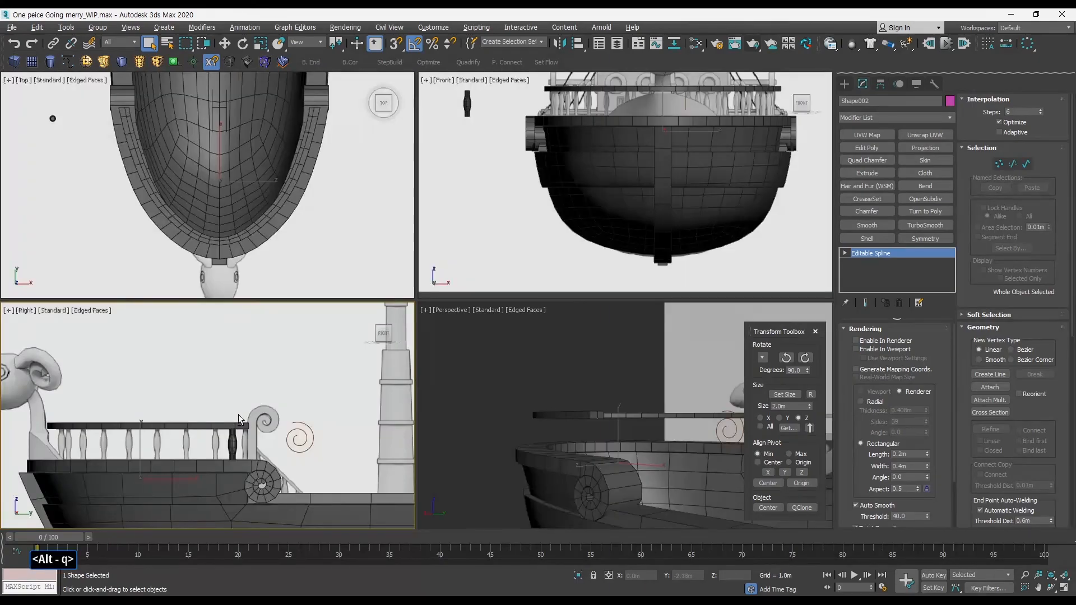
key(alt+w)
middle_drag(368, 373, 512, 357)
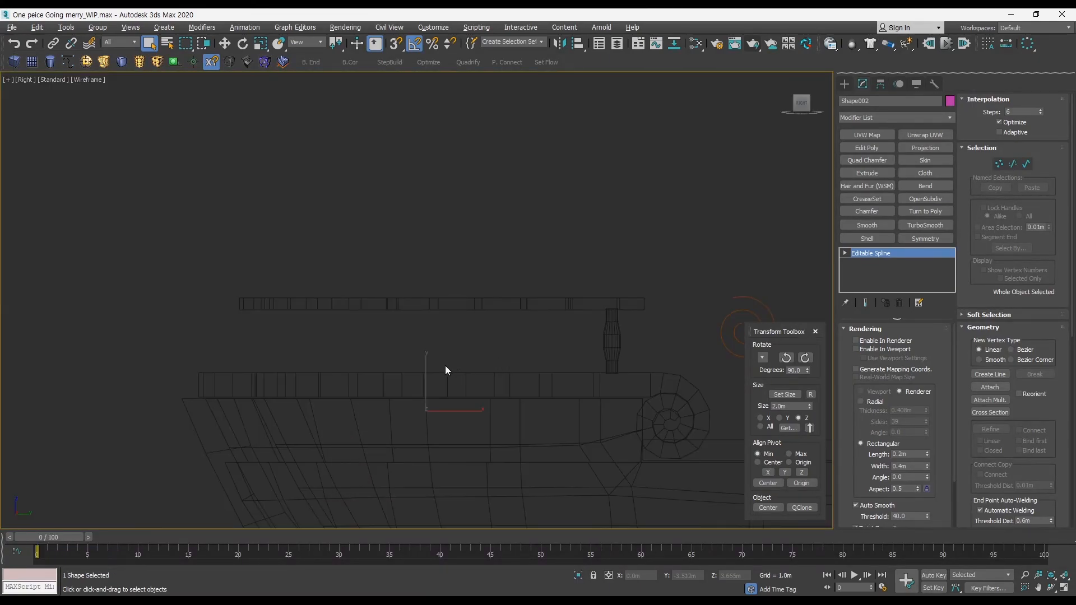
key(w)
key(F3)
drag(425, 376, 430, 440)
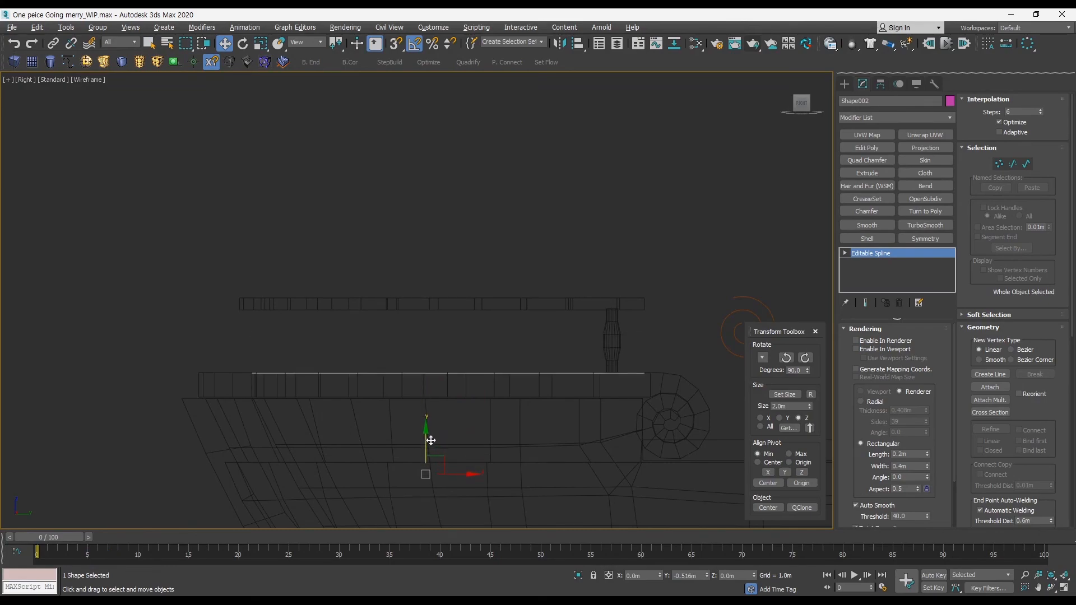
key(alt+w)
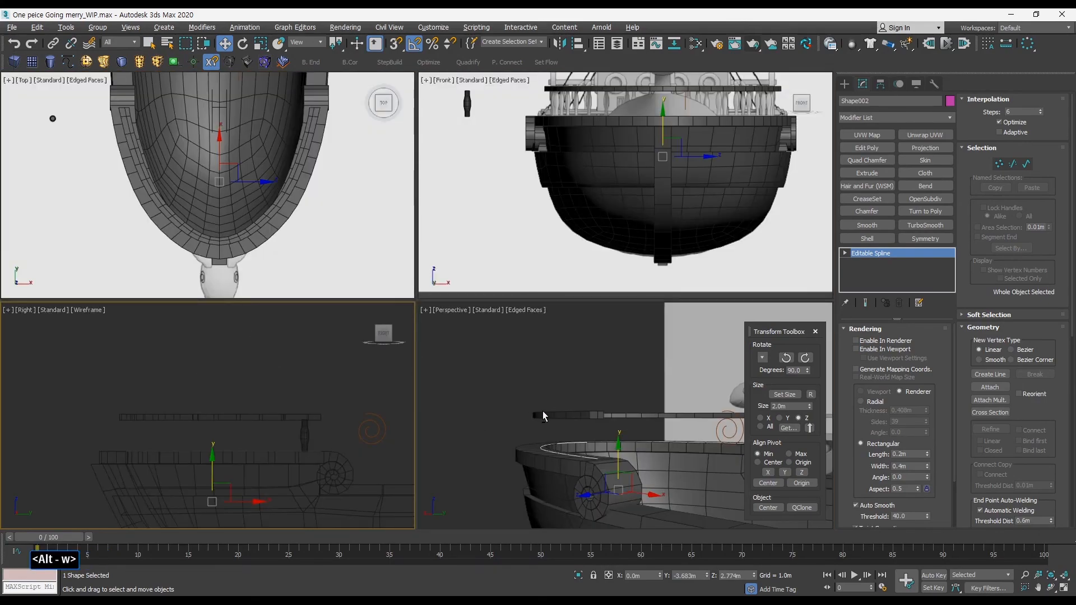
Add the Pillar baluster to the selected spline and isolate both objects in the Perspective view
middle_click(543, 415)
key(alt+w)
key(q)
ctrl+alt+middle_drag(464, 363, 658, 311)
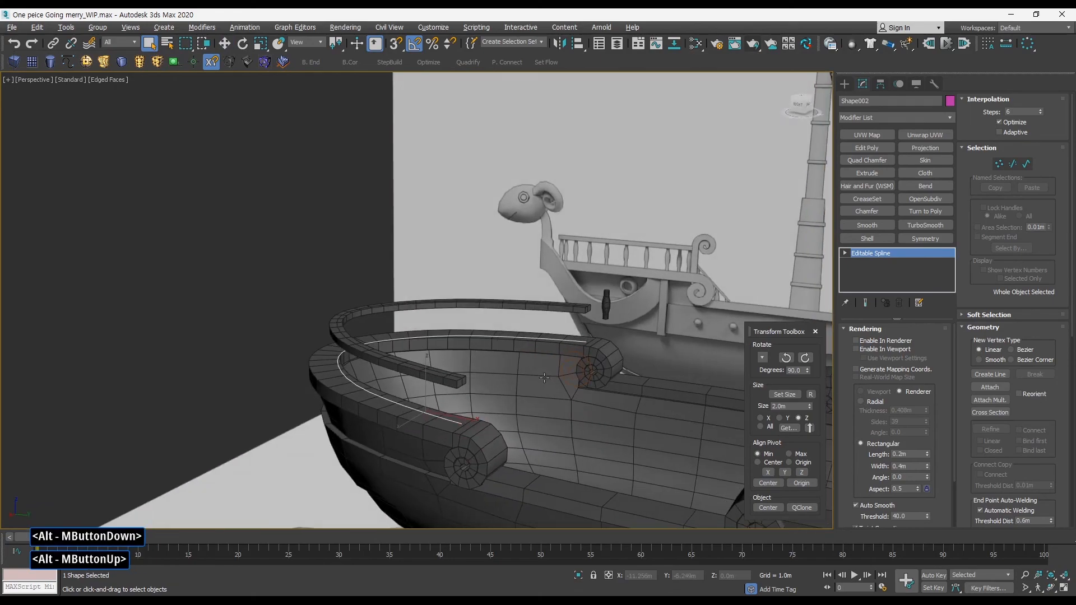
ctrl+drag(609, 298, 603, 296)
key(alt+q)
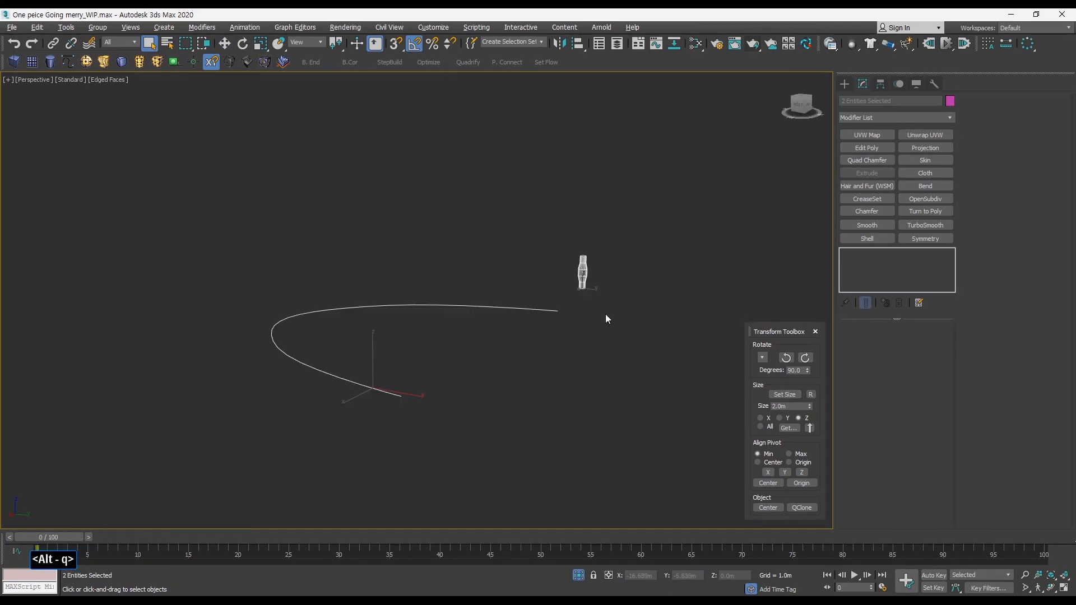
Select only the curved bow spline among the isolated objects
middle_drag(606, 314, 644, 311)
alt+middle_drag(643, 312, 607, 321)
click(649, 376)
drag(650, 377, 486, 292)
ctrl+alt+middle_drag(521, 293, 525, 338)
mouse_move(524, 338)
middle_down()
mouse_move(519, 313)
mouse_move(525, 323)
middle_up()
drag(618, 354, 443, 271)
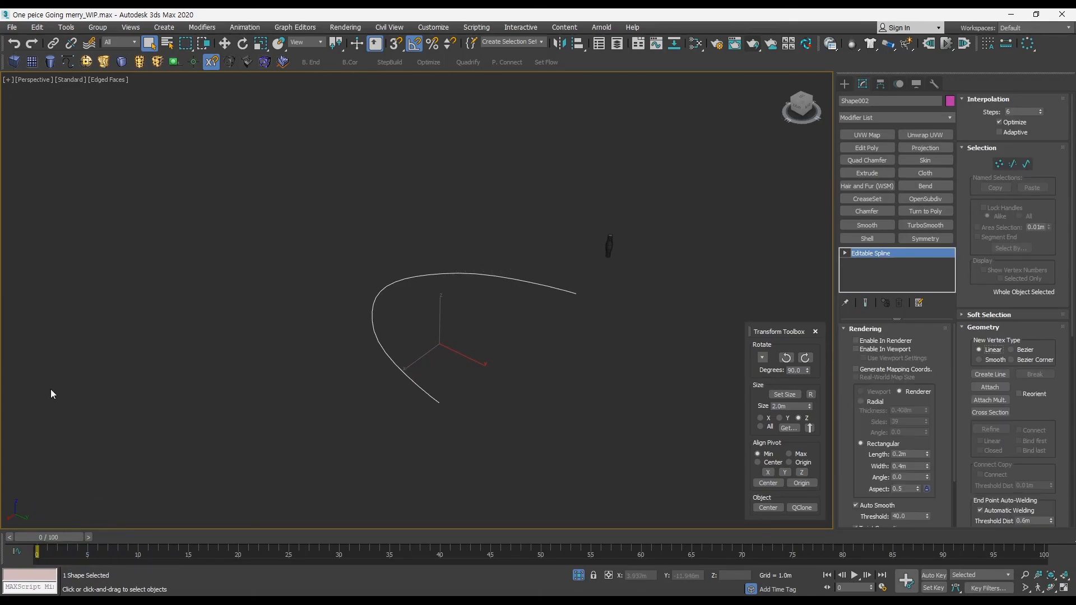